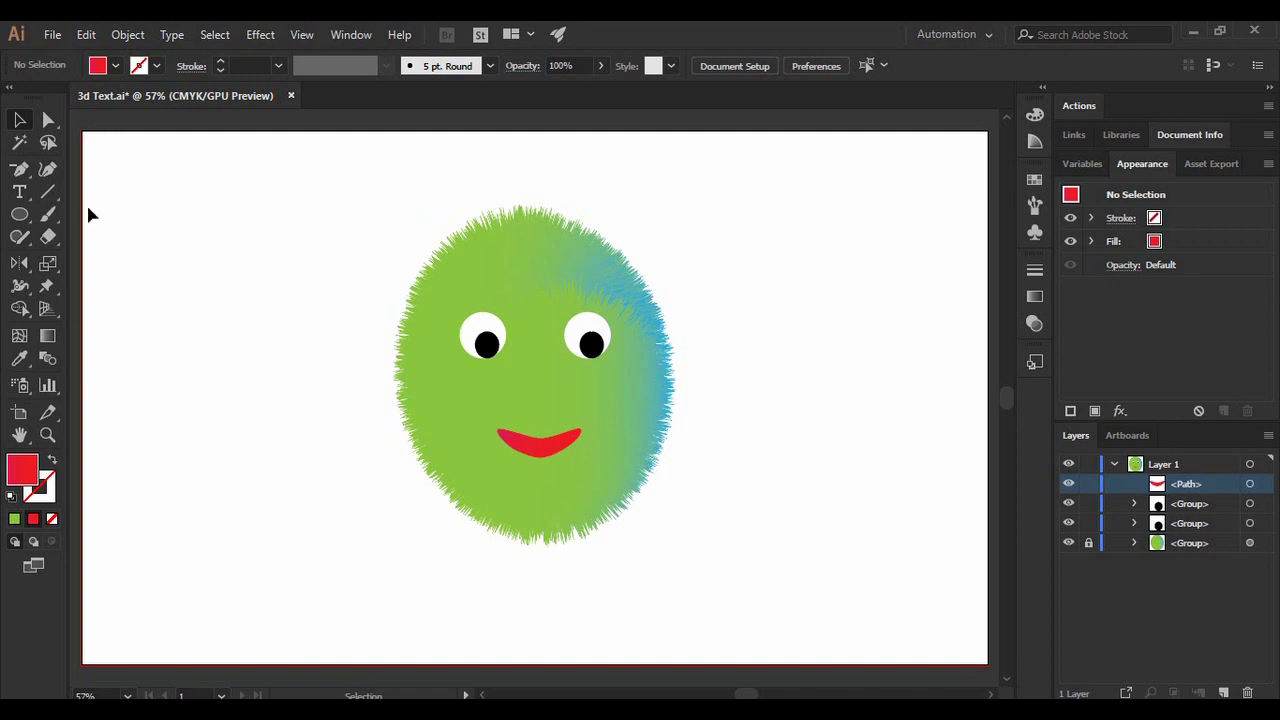
# - Create a new 1000 x 1000 px document named Fur Monster
pyautogui.click(56, 32)
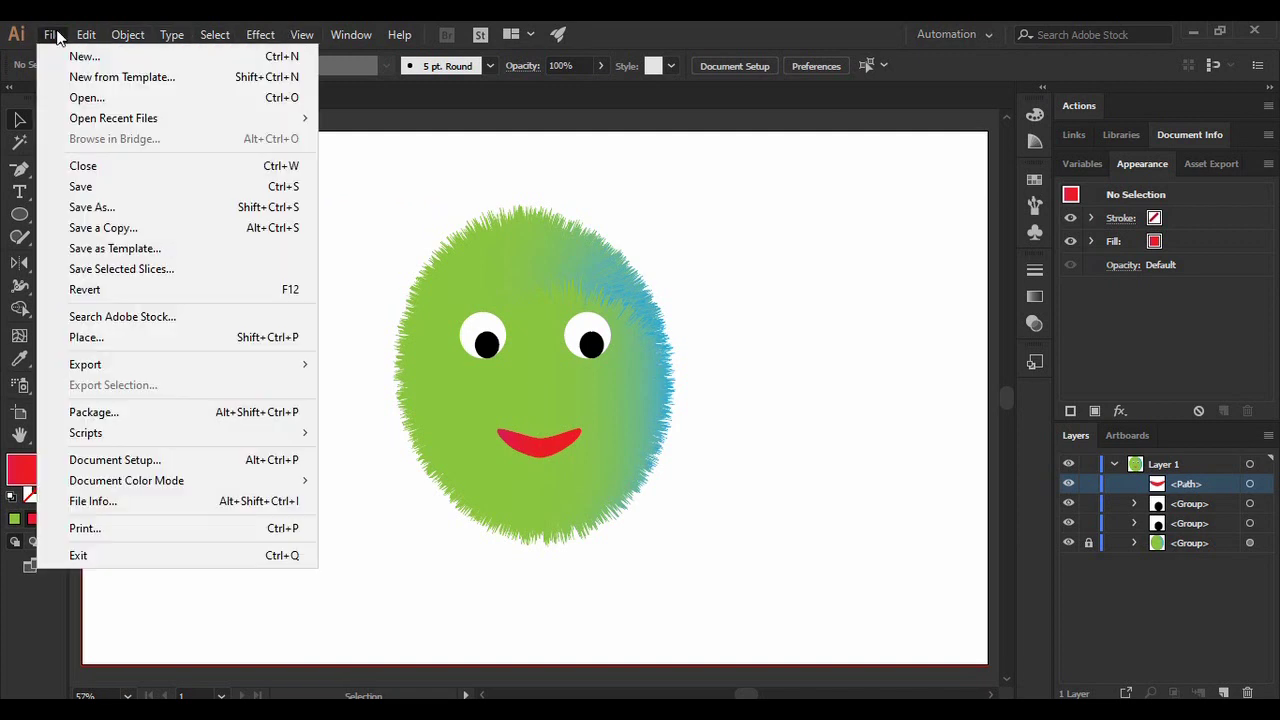
pyautogui.click(72, 52)
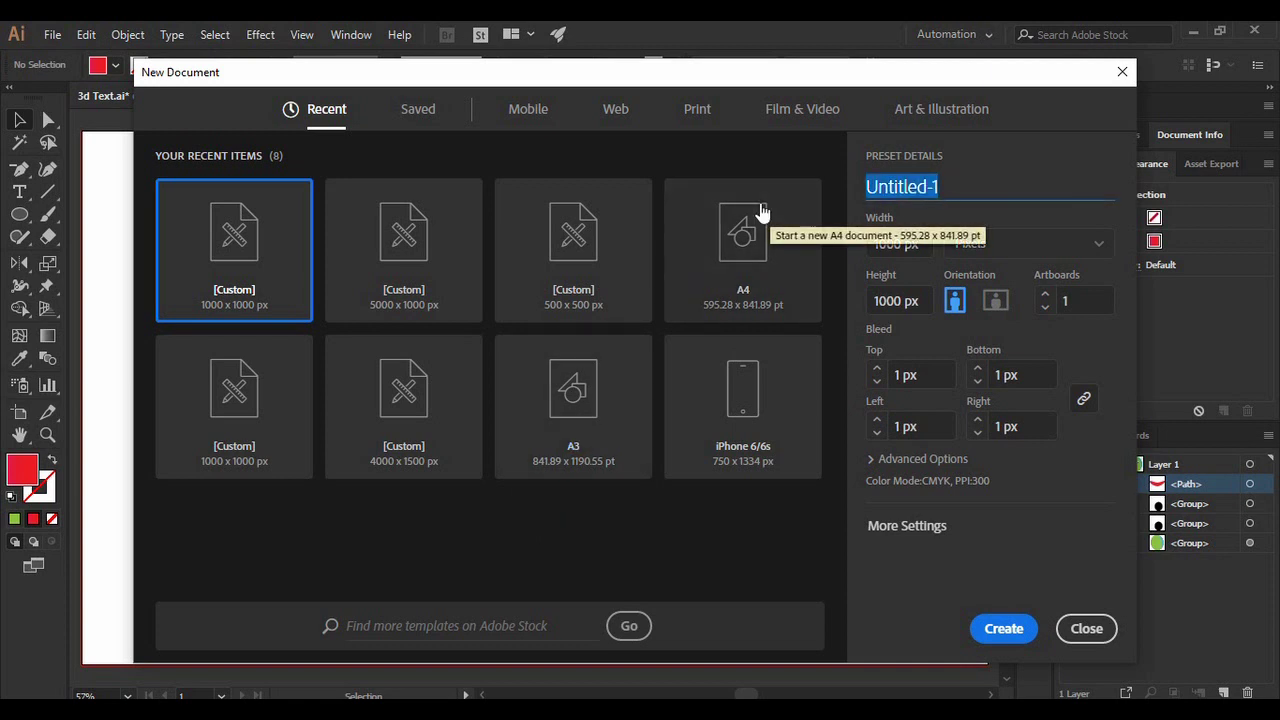
pyautogui.write('Fur ')
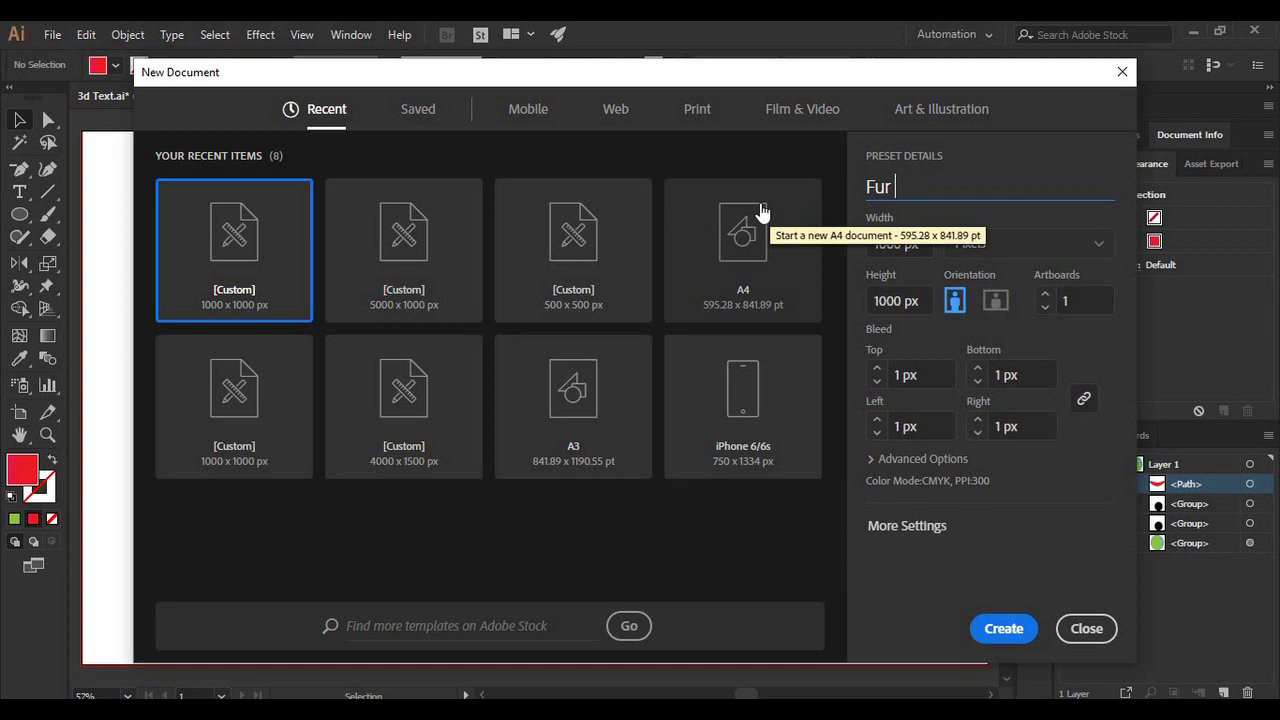
pyautogui.write('Monster')
pyautogui.press('Escape')
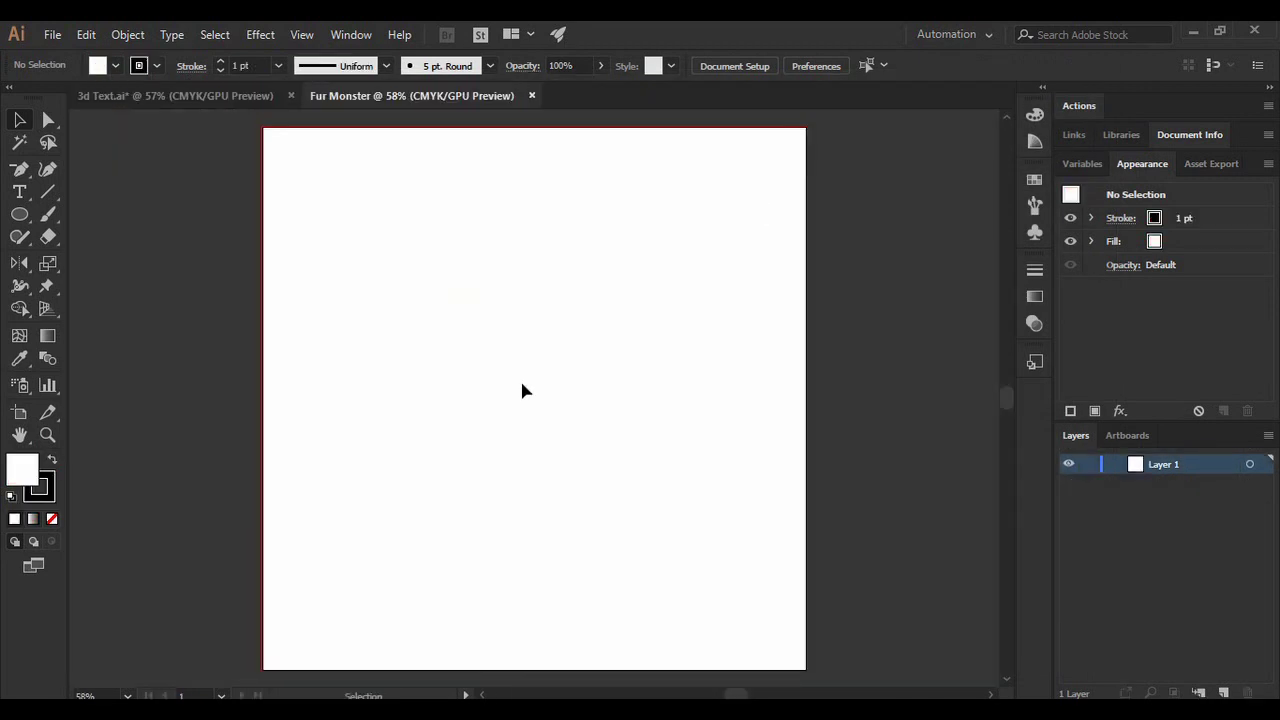
# - Draw a circle about 386 px in diameter near the middle of the artboard
pyautogui.click(21, 217)
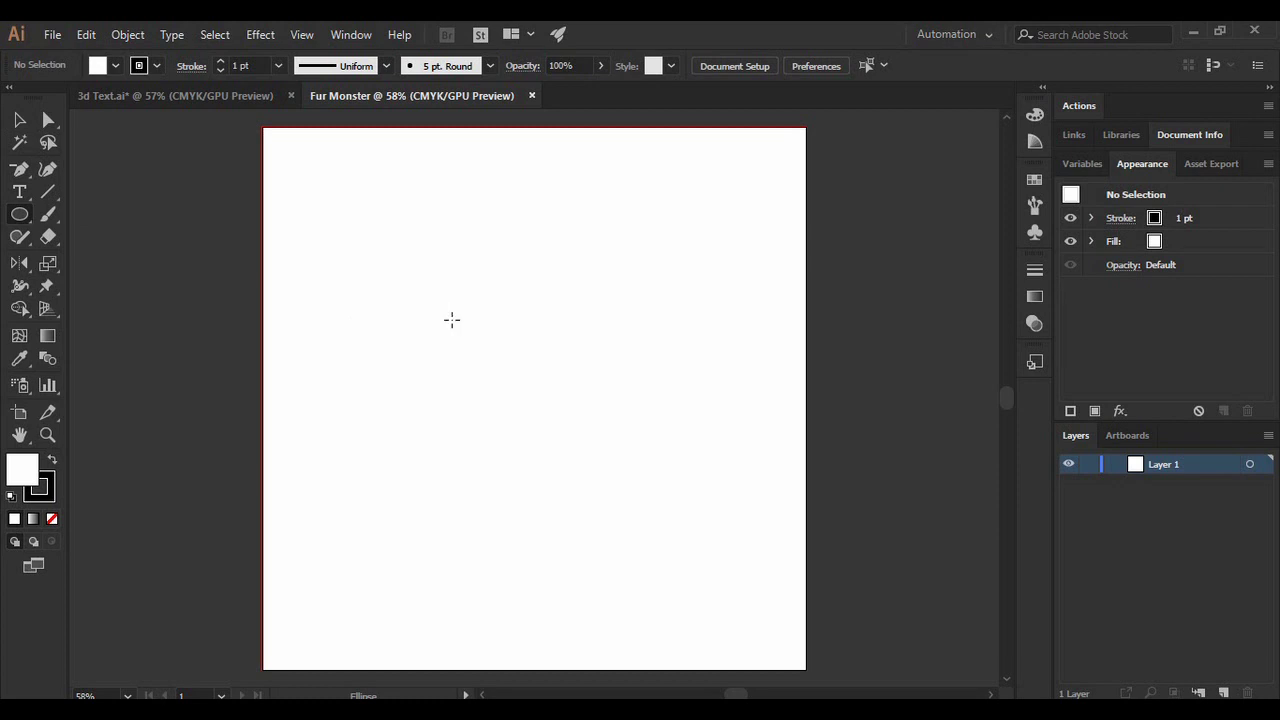
pyautogui.moveTo(401, 280); pyautogui.dragTo(612, 490)
pyautogui.click(20, 120)
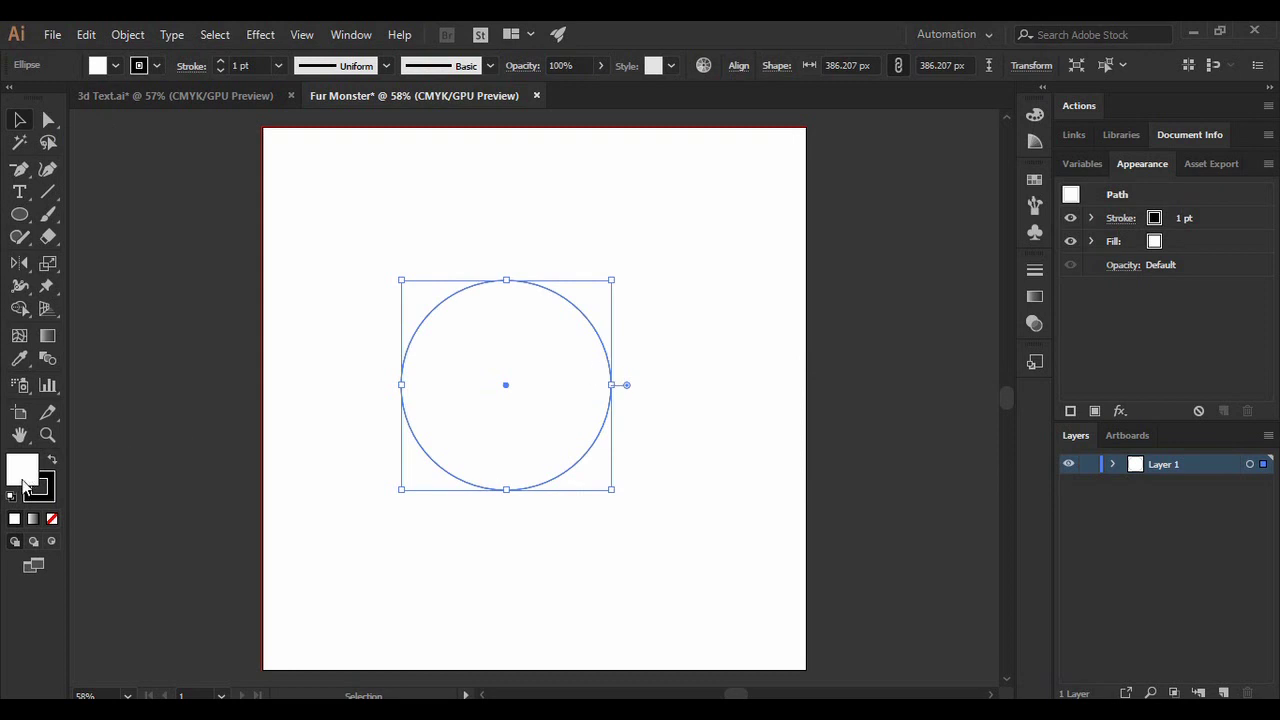
# - Remove the circle's fill so only its black 1 pt outline remains, and deselect it
pyautogui.click(53, 520)
pyautogui.click(45, 493)
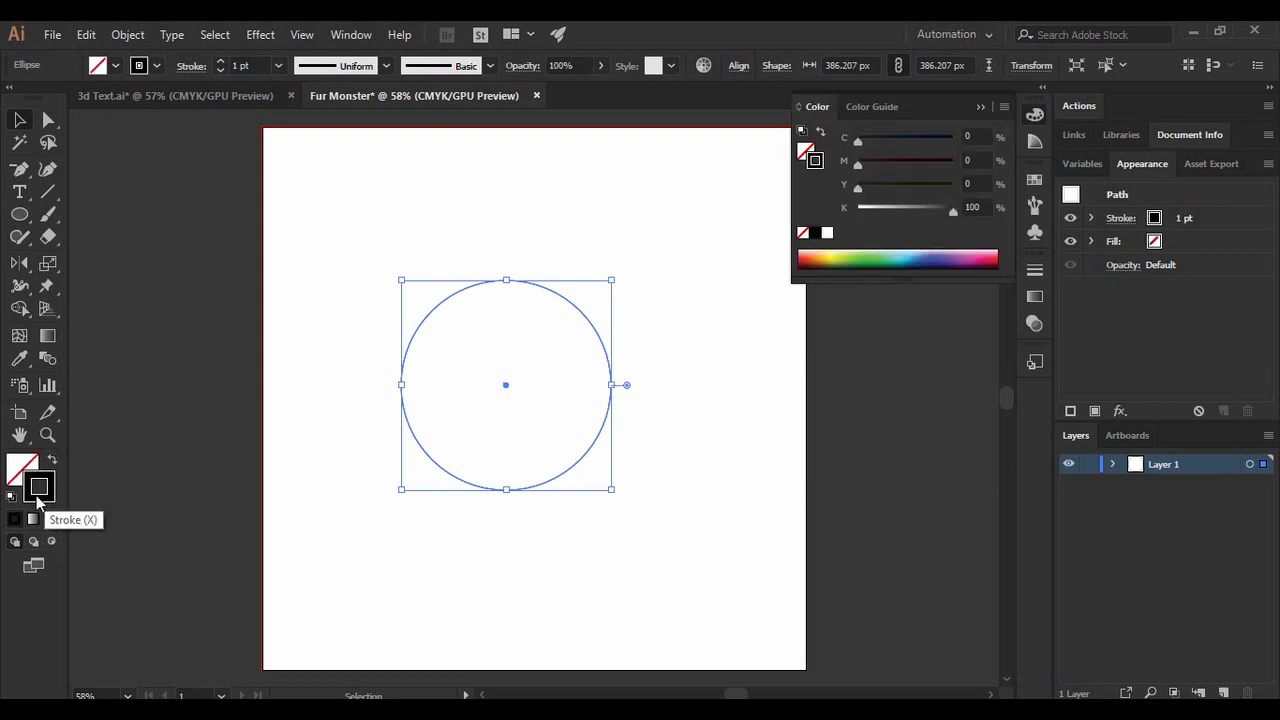
pyautogui.click(710, 245)
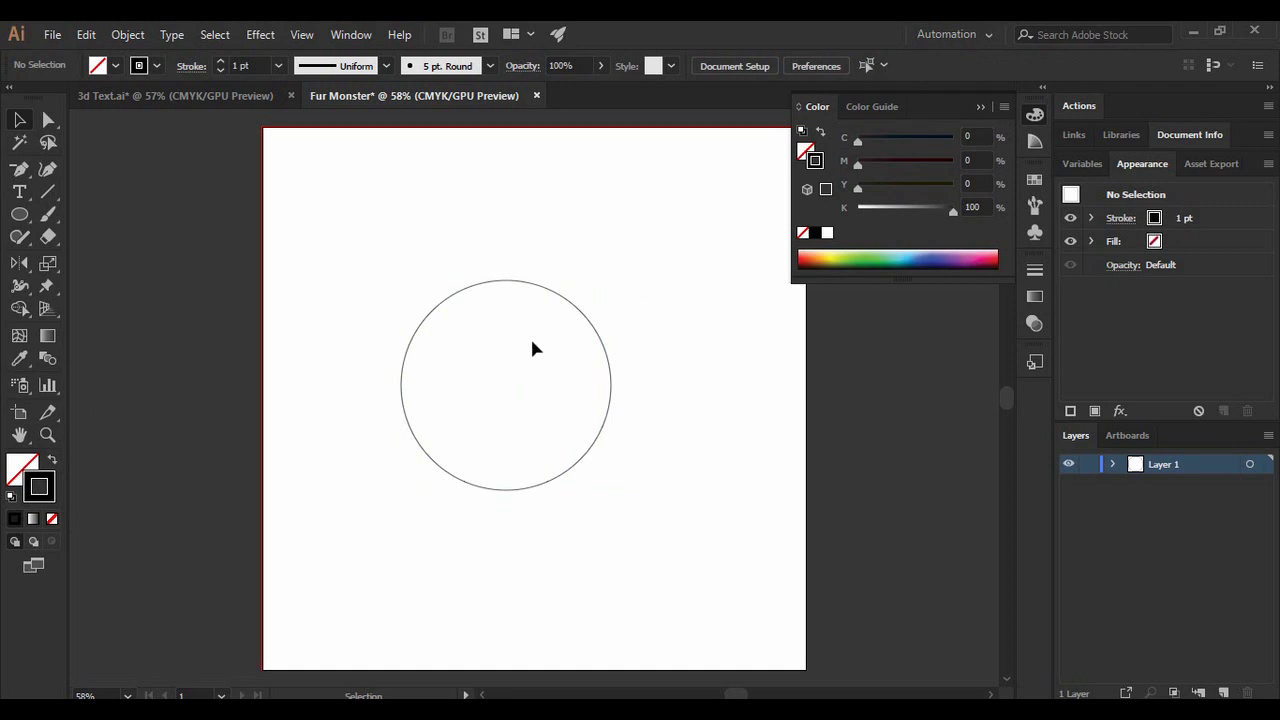
pyautogui.click(978, 107)
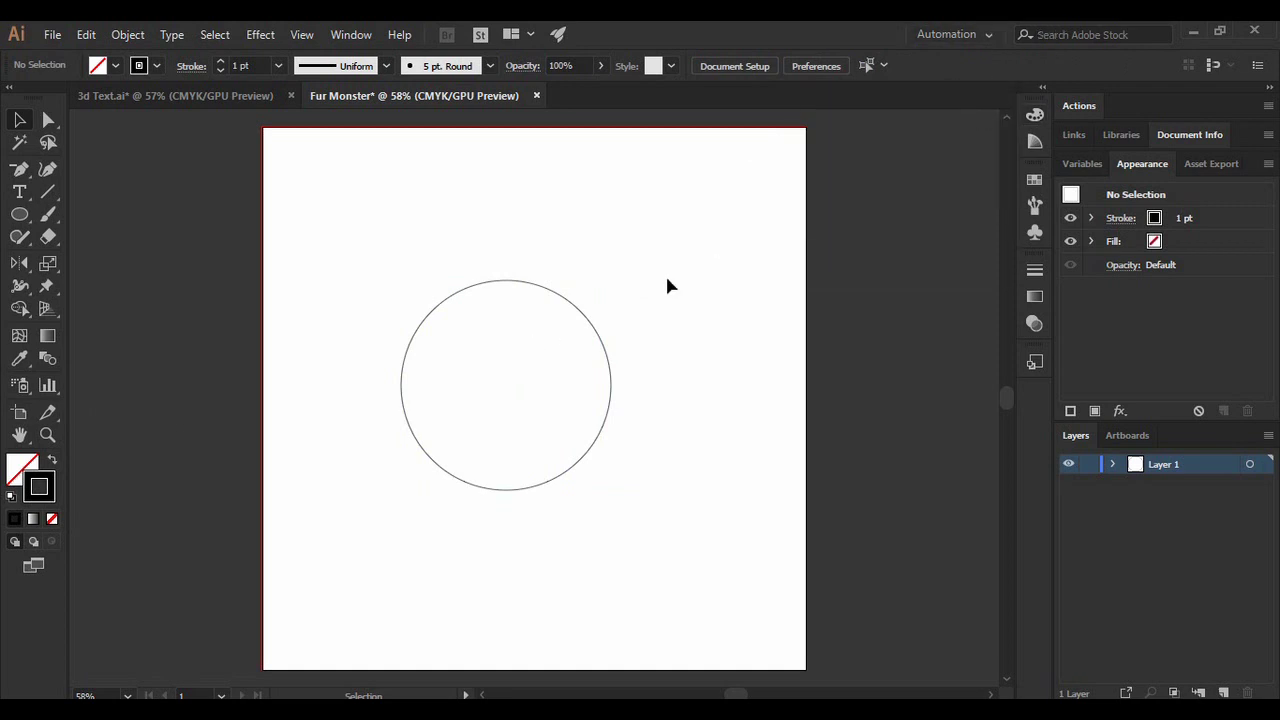
# - Duplicate the circle horizontally to its right so that the two outlines partly overlap
pyautogui.moveTo(390, 248); pyautogui.dragTo(618, 485)
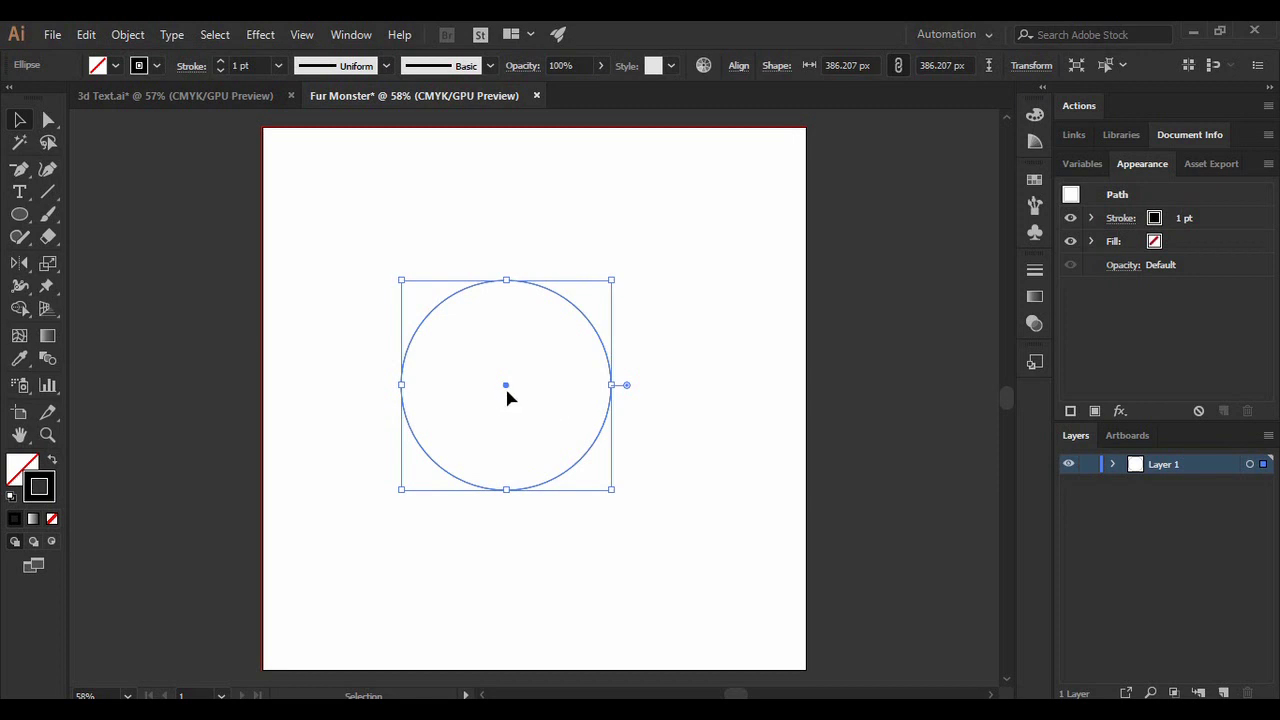
pyautogui.click(637, 395)
pyautogui.click(585, 315)
pyautogui.moveTo(585, 314); pyautogui.dragTo(706, 343)
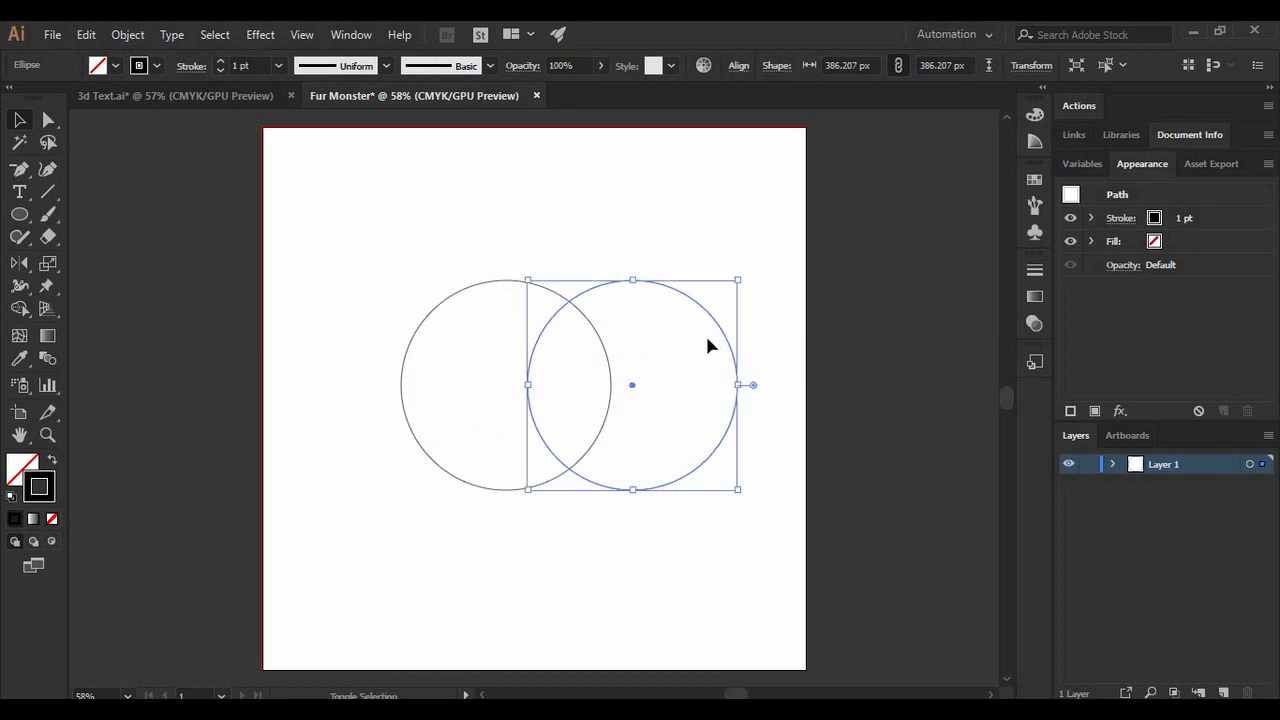
pyautogui.click(720, 586)
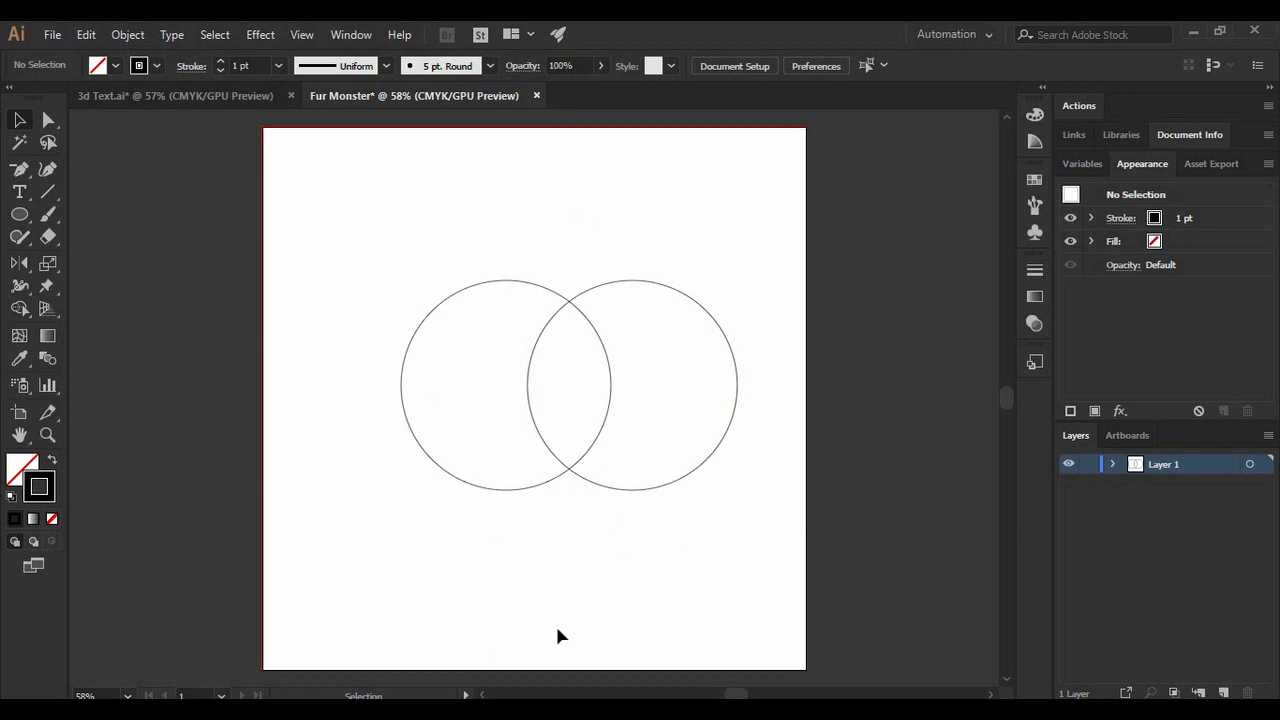
# - Intersect the two overlapping circles with Pathfinder to keep only the leaf-shaped overlap
pyautogui.moveTo(389, 244); pyautogui.dragTo(776, 597)
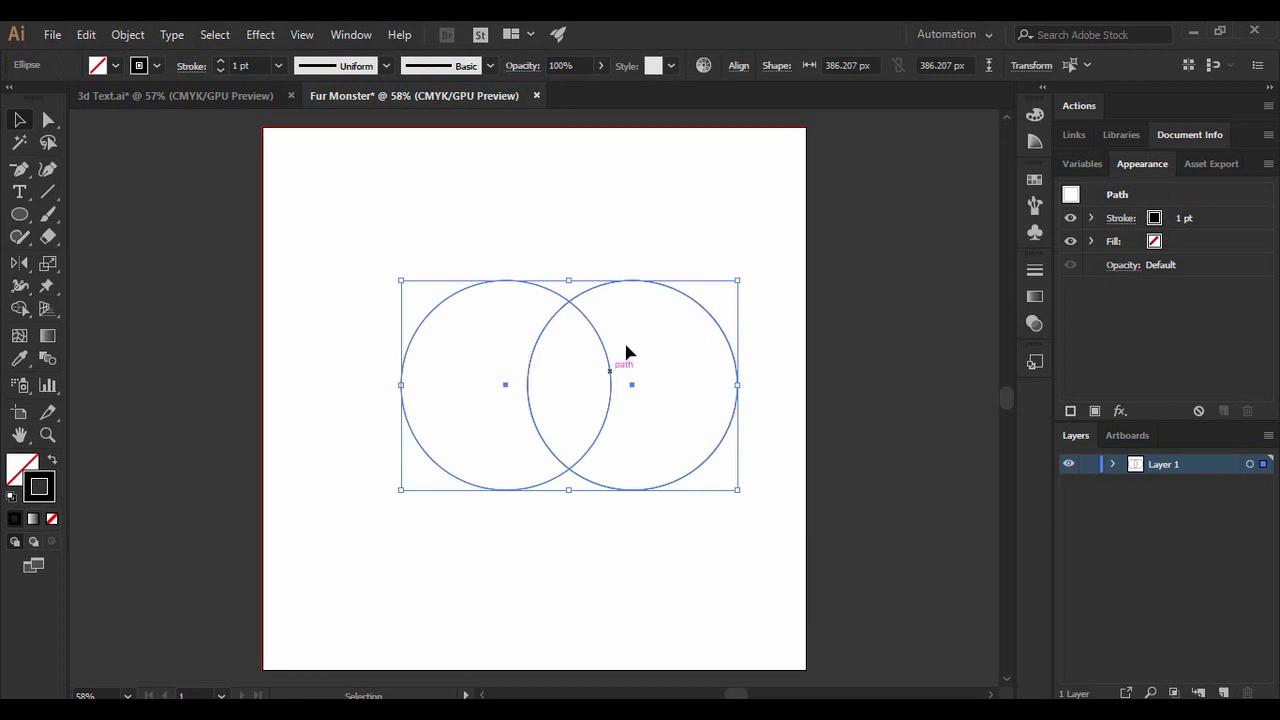
pyautogui.click(357, 36)
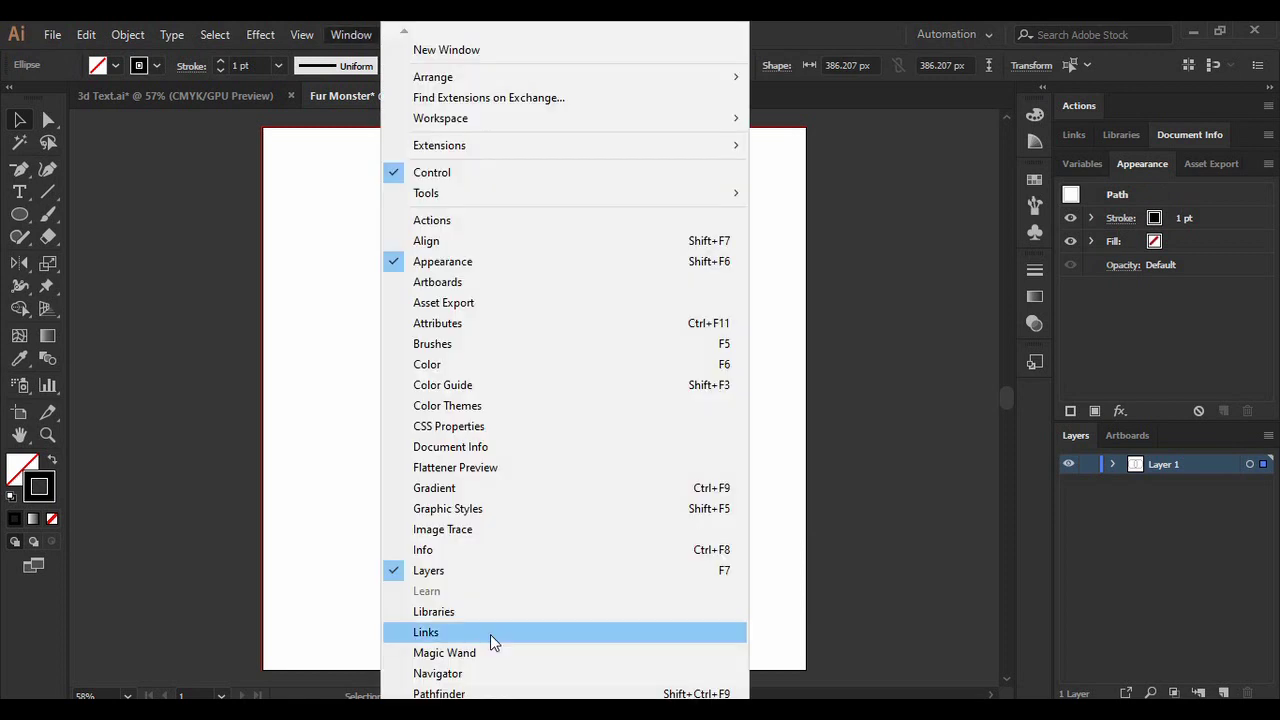
pyautogui.click(516, 694)
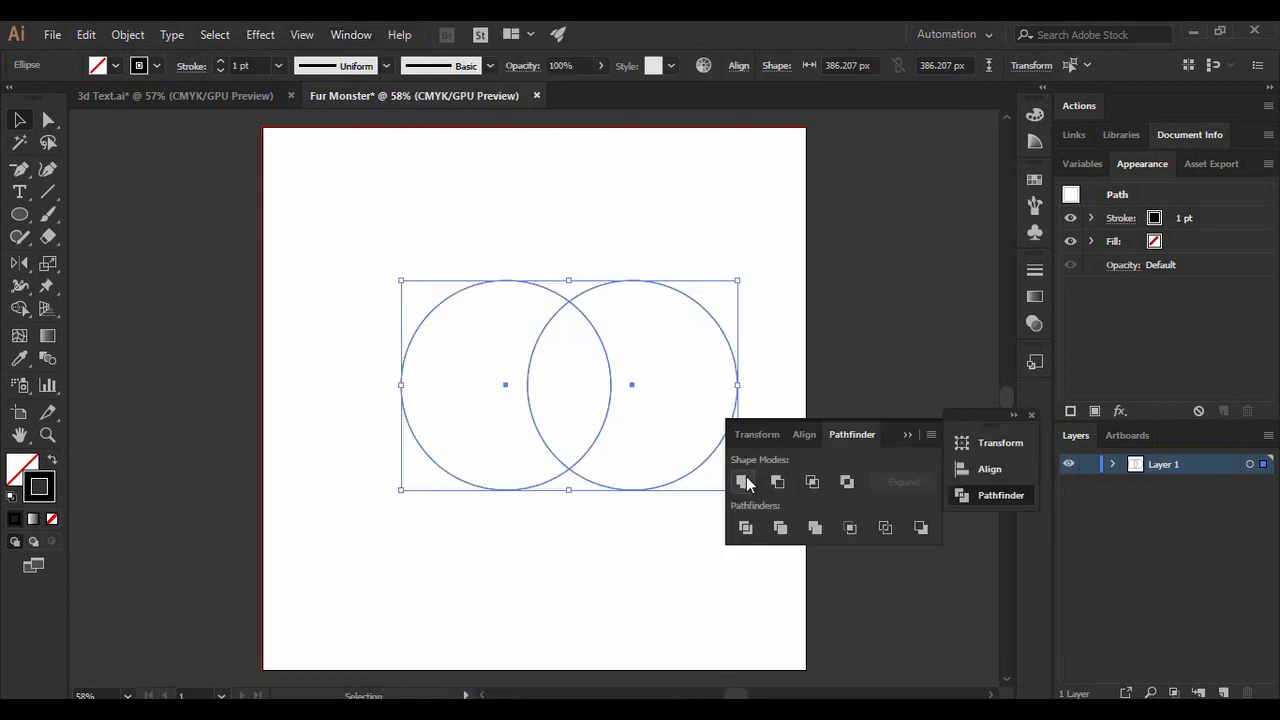
pyautogui.click(812, 482)
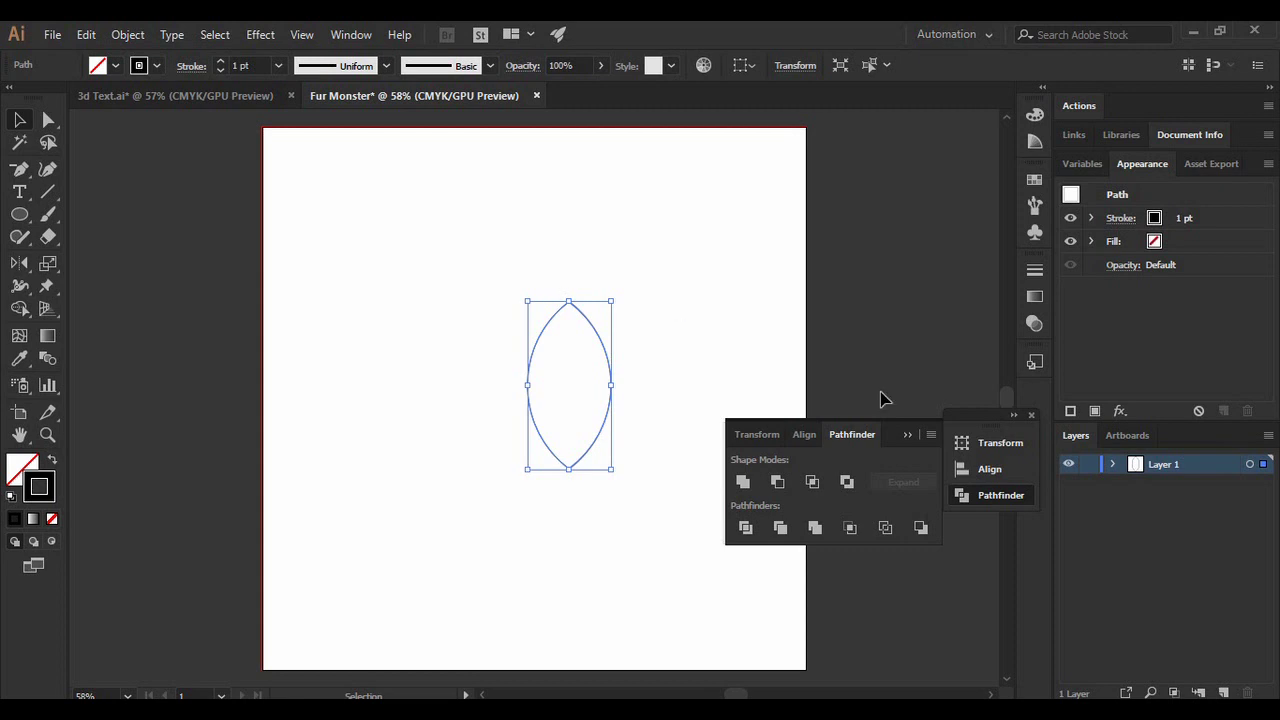
pyautogui.click(910, 433)
# - Enlarge the leaf shape proportionally from its centre to nearly double size and move it slightly up and left toward the artboard's middle
pyautogui.click(660, 334)
pyautogui.click(611, 395)
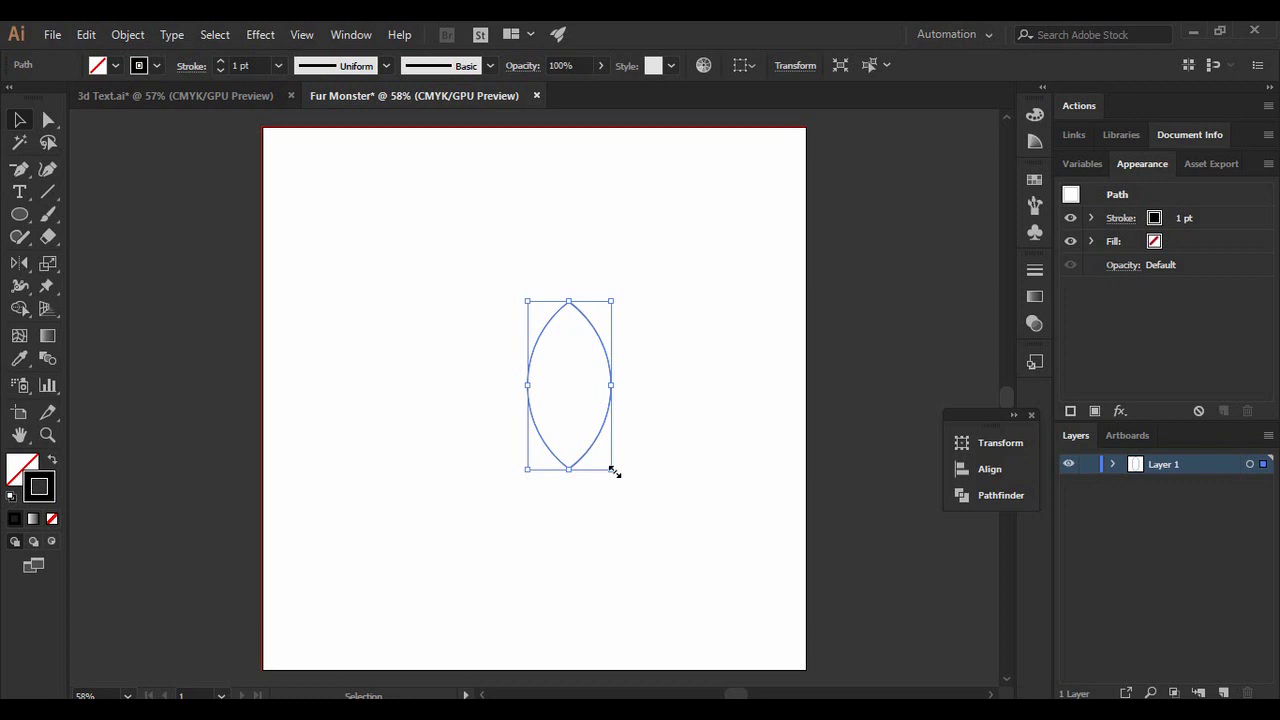
pyautogui.press('shift')
pyautogui.moveTo(614, 471); pyautogui.dragTo(677, 545)
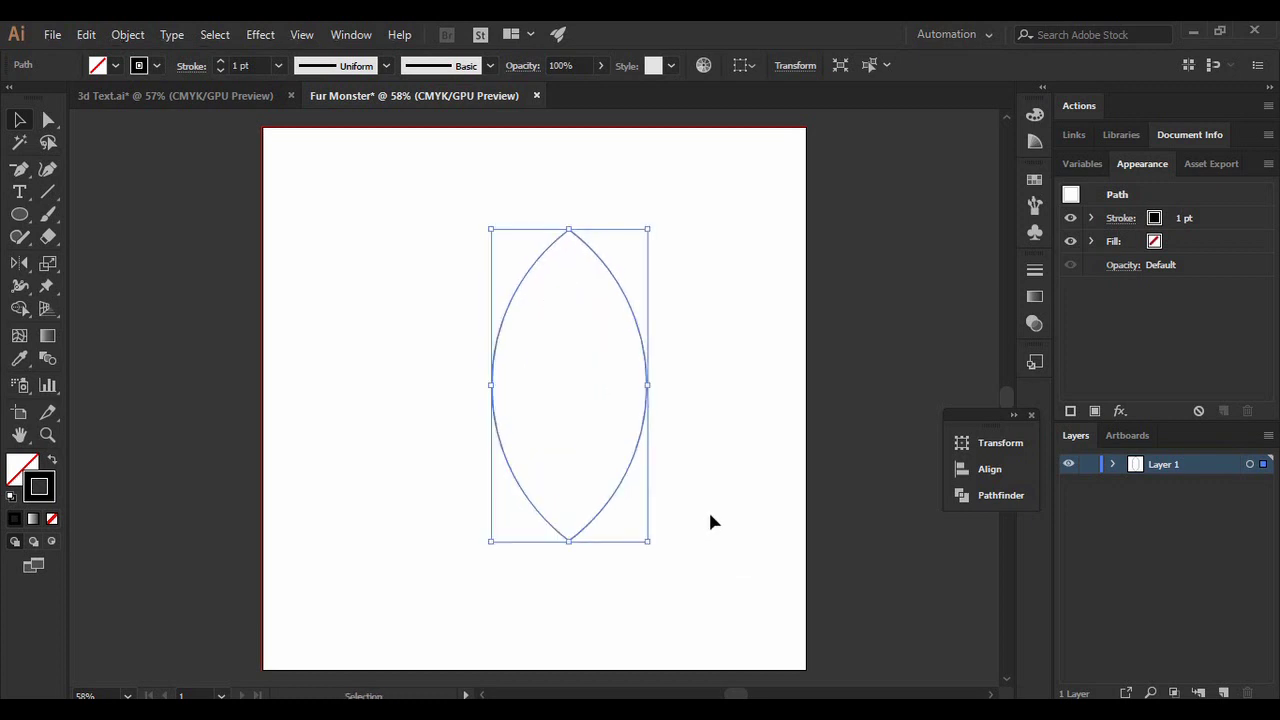
pyautogui.click(708, 521)
pyautogui.moveTo(624, 294); pyautogui.dragTo(590, 277)
pyautogui.click(342, 200)
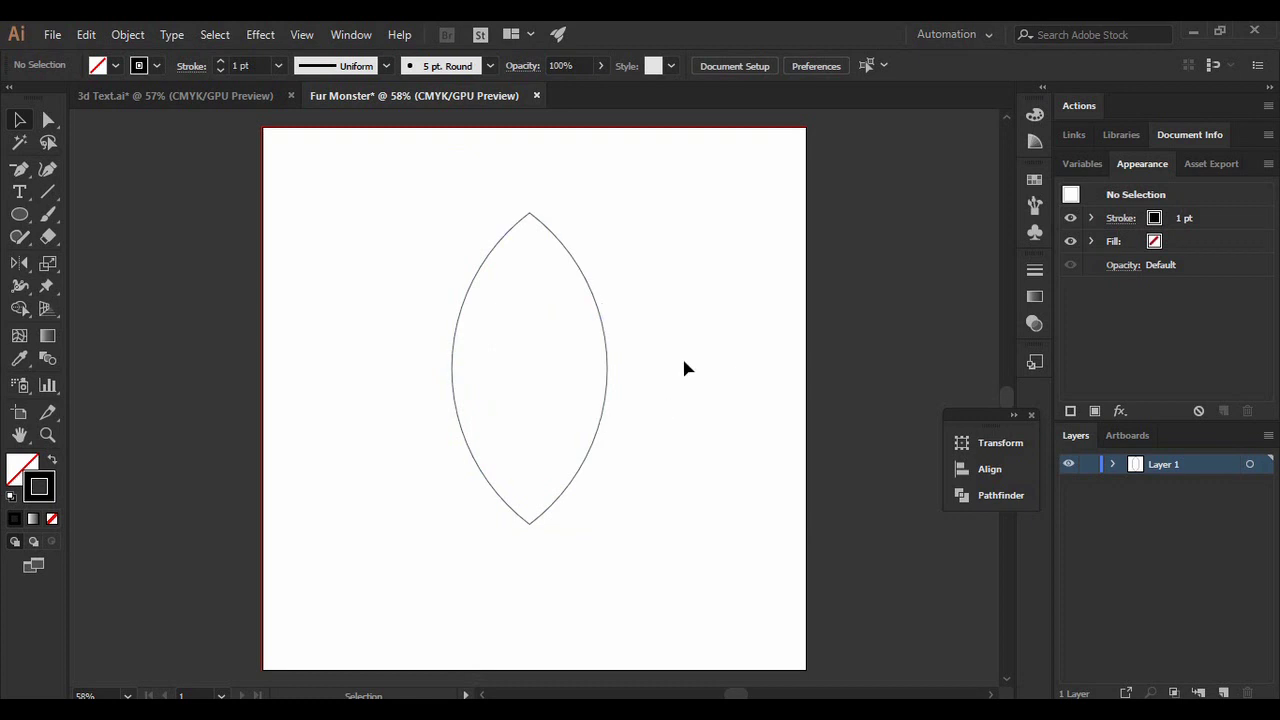
pyautogui.click(1031, 414)
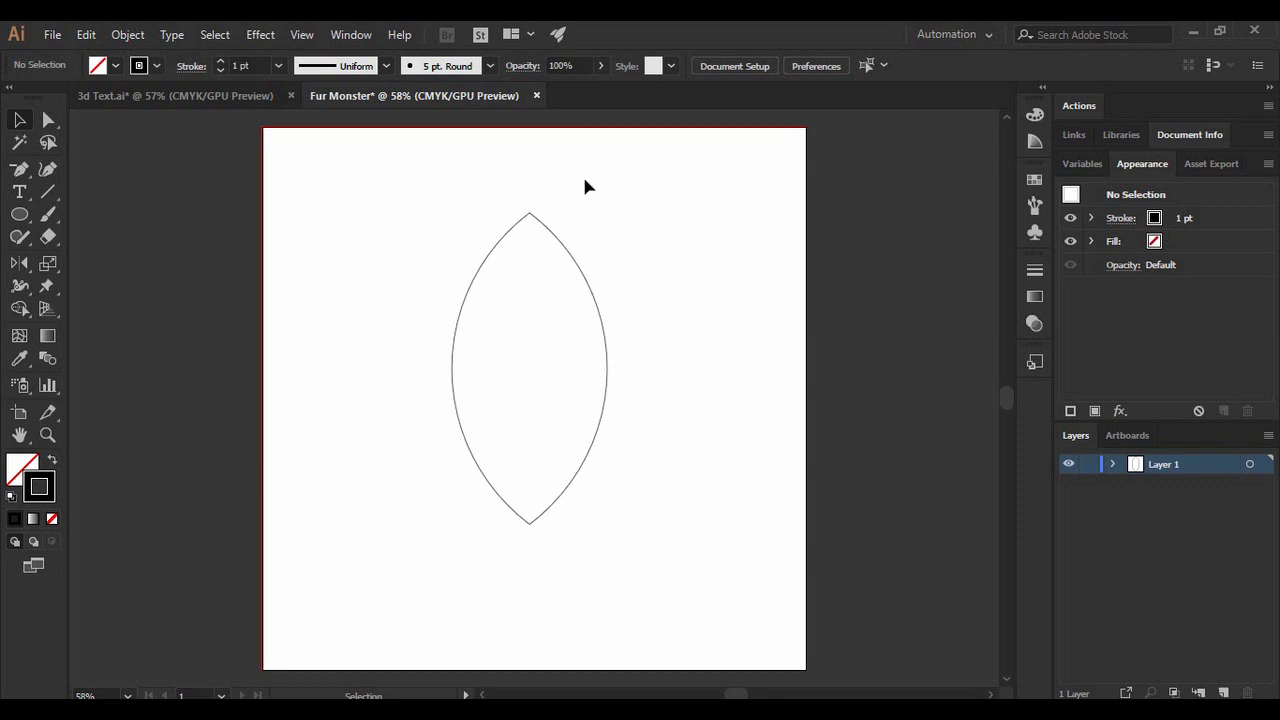
# - Draw a small circle about 162 px in diameter in the artboard's upper-left corner
pyautogui.click(24, 216)
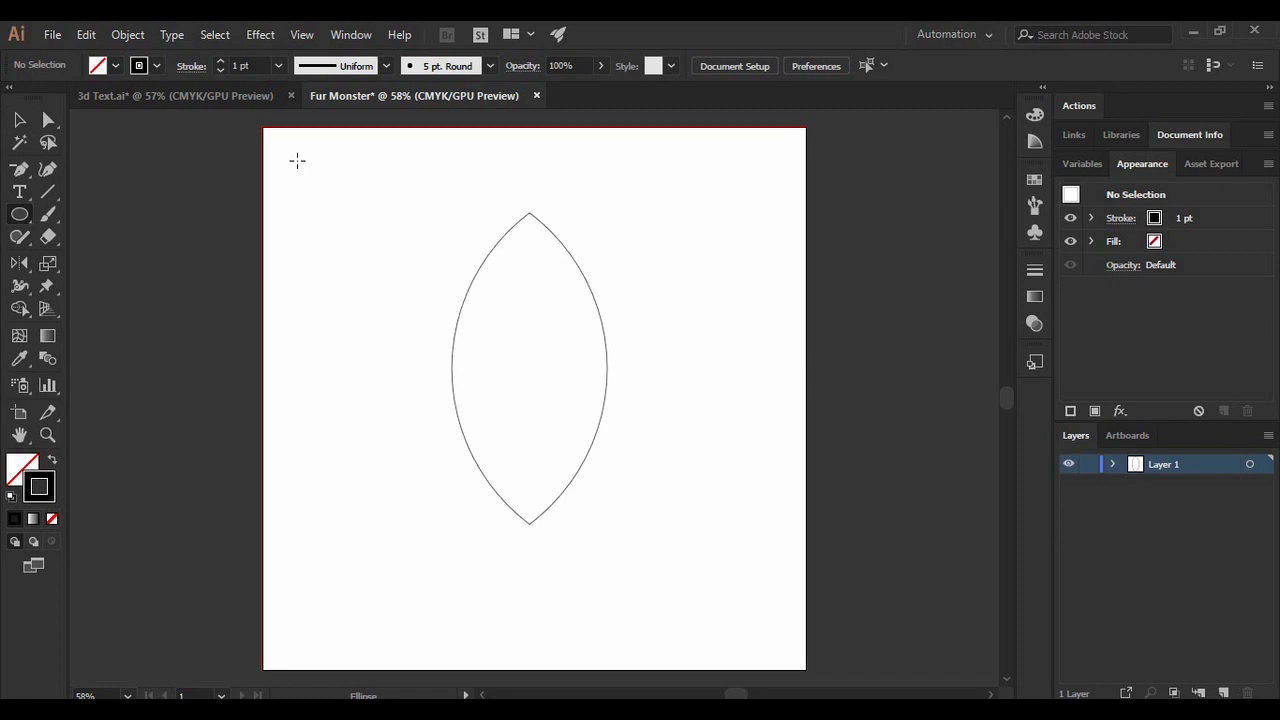
pyautogui.moveTo(297, 160); pyautogui.dragTo(322, 247)
pyautogui.click(322, 247)
pyautogui.click(651, 414)
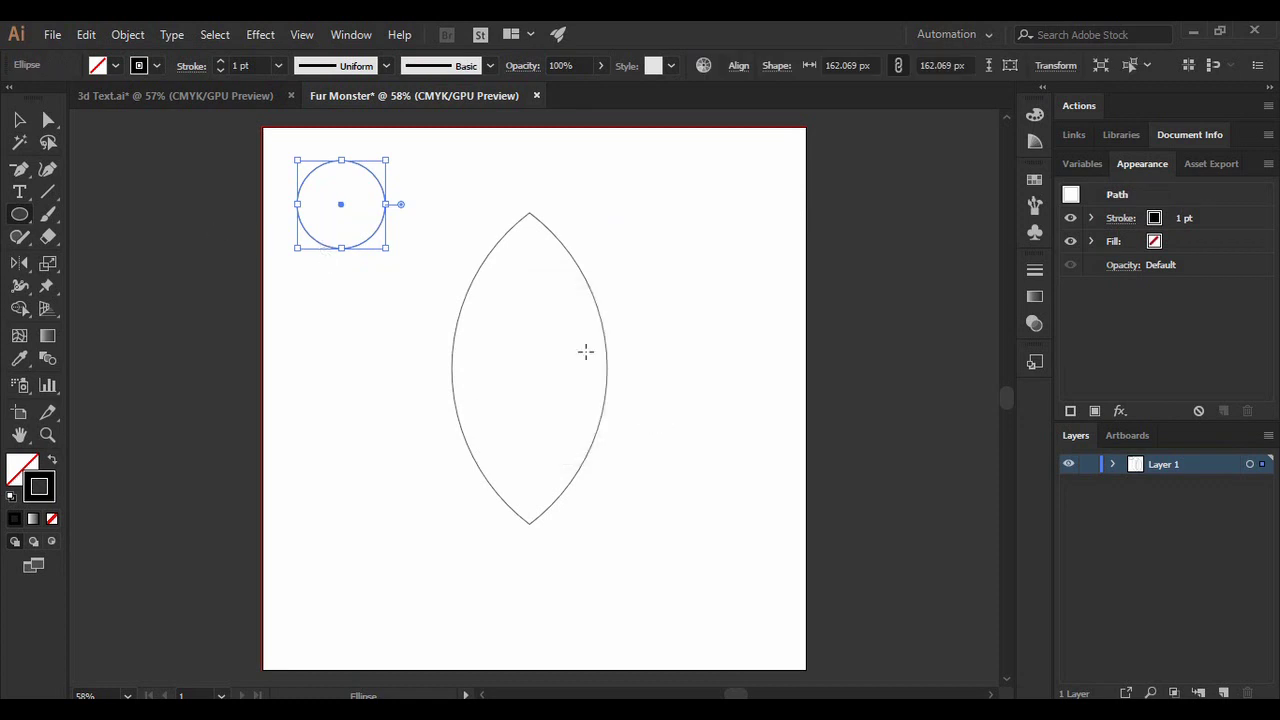
pyautogui.click(19, 120)
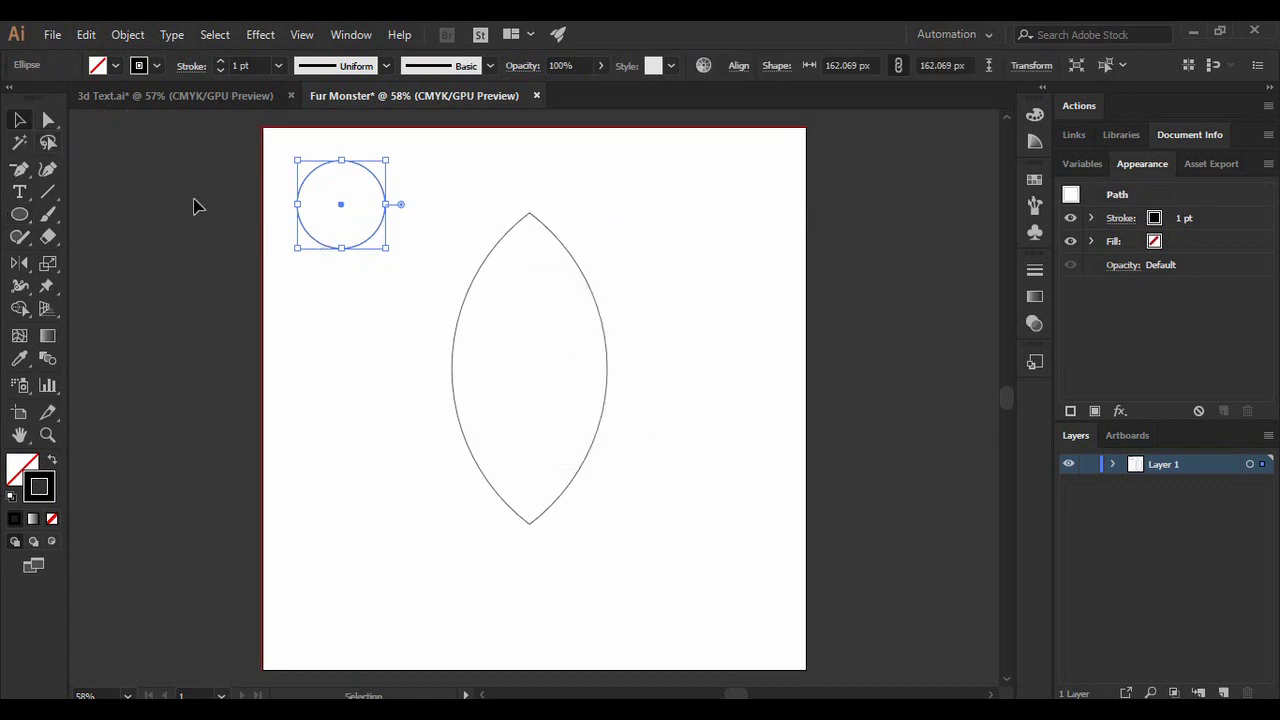
# - Fill the small circle with a linear gradient from magenta C=35 M=100 Y=35 K=10 to purple, with no stroke
pyautogui.click(54, 462)
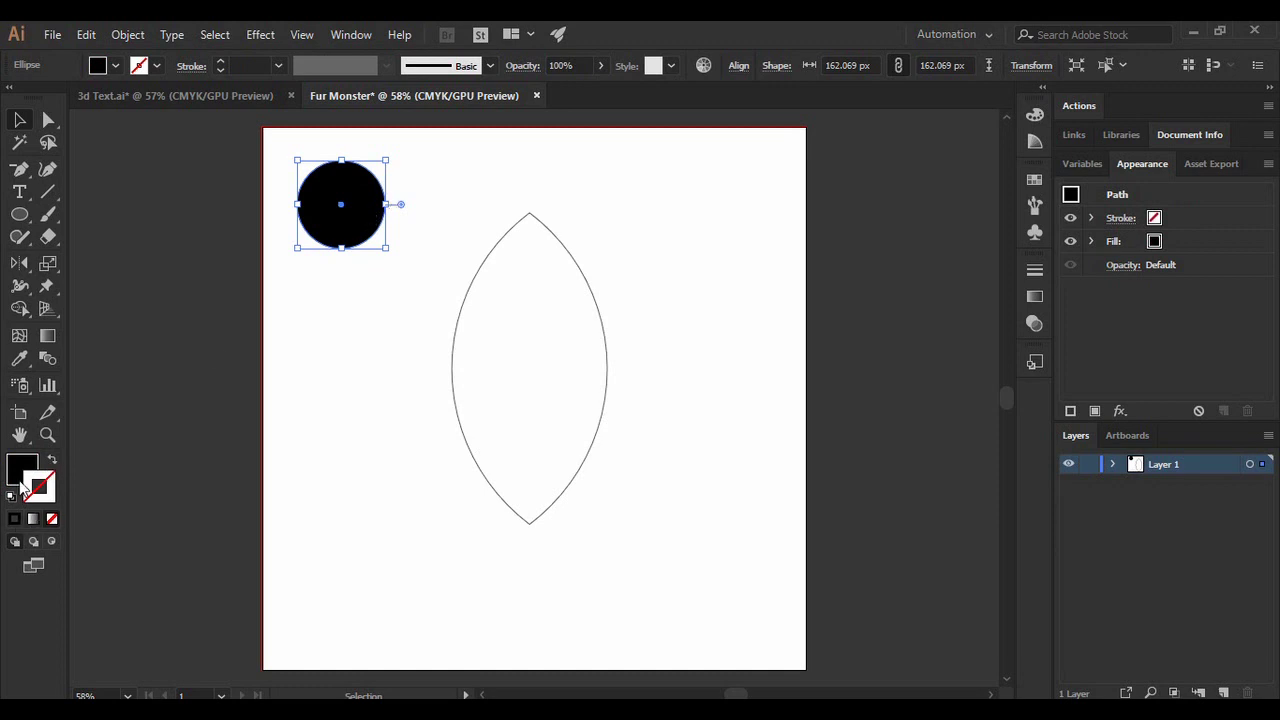
pyautogui.click(21, 484)
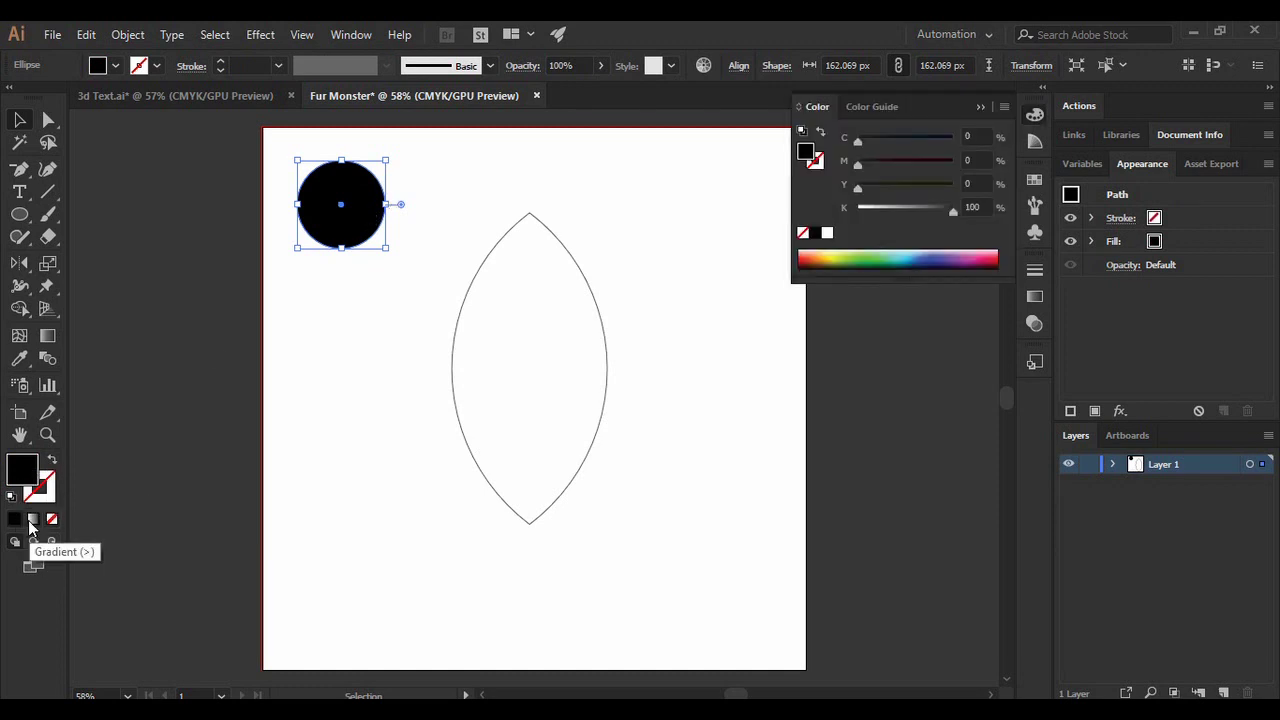
pyautogui.click(31, 520)
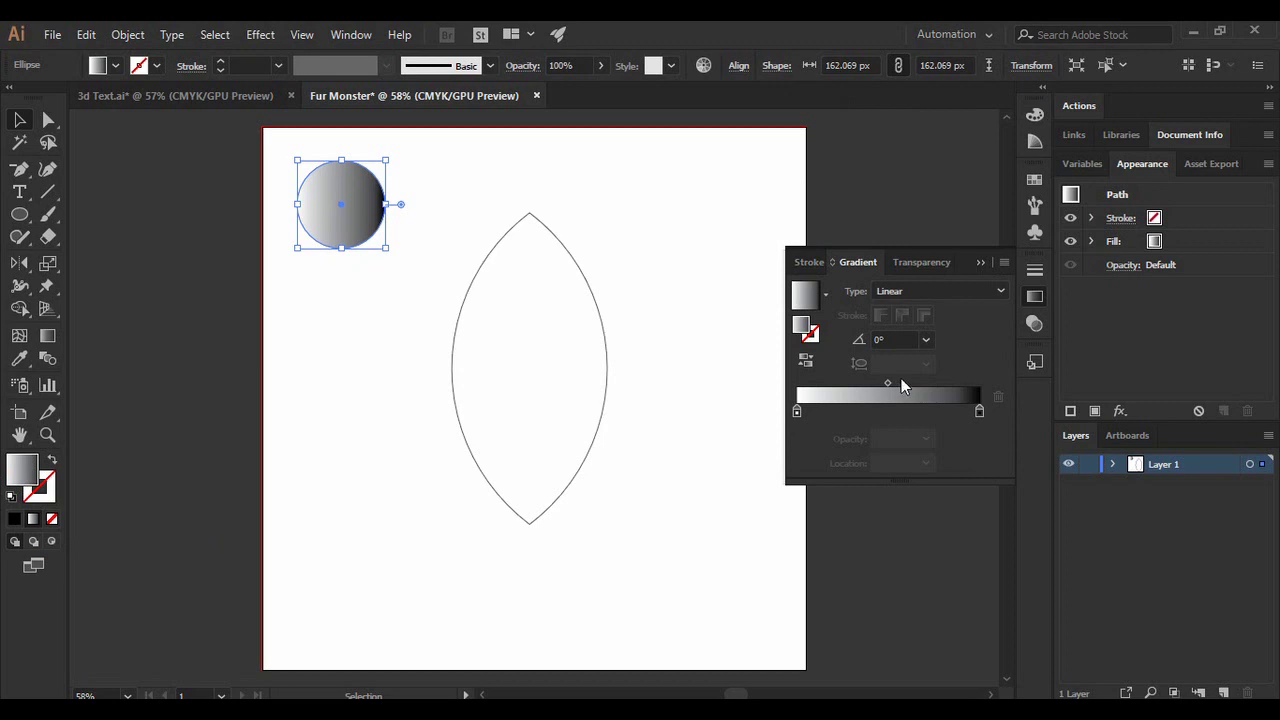
pyautogui.doubleClick(979, 411)
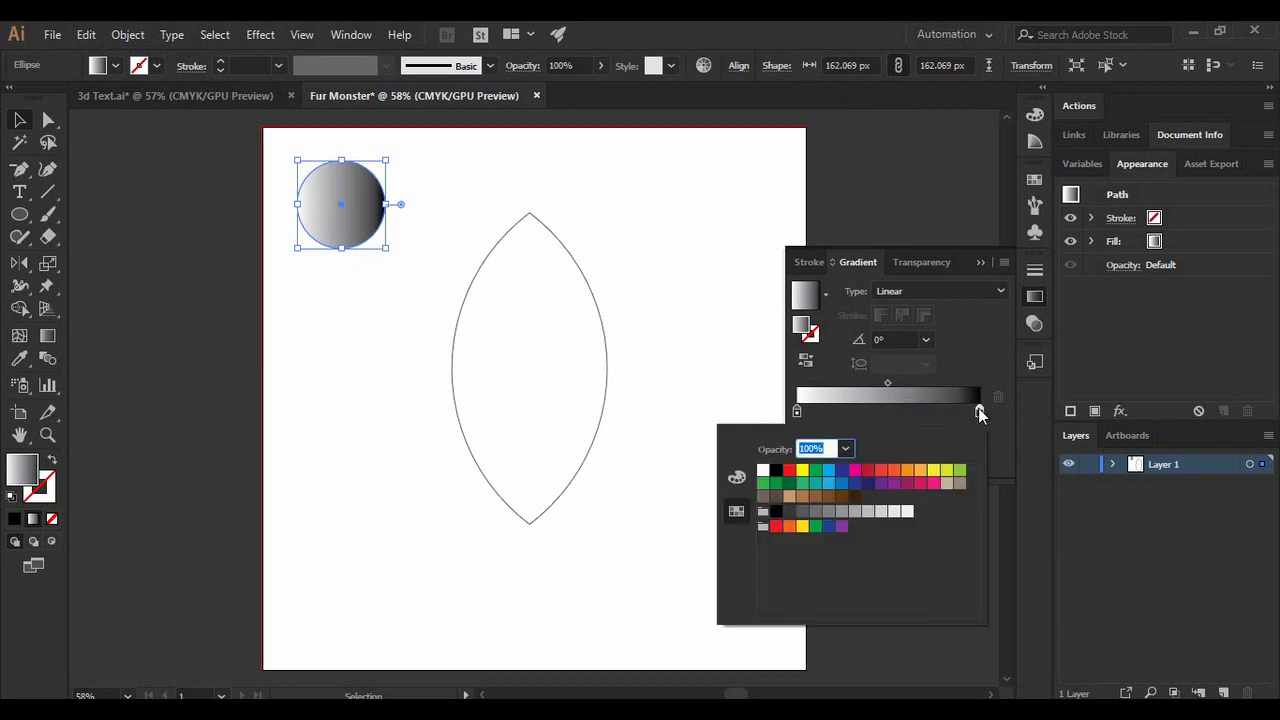
pyautogui.click(881, 485)
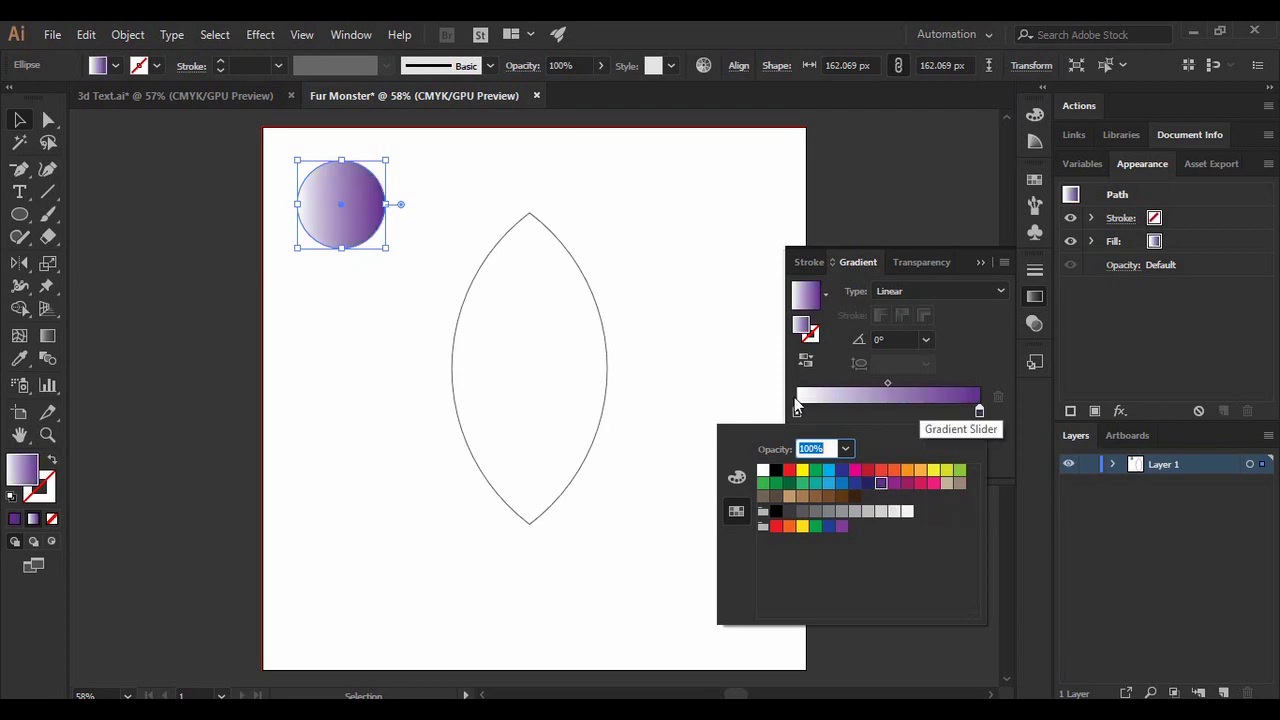
pyautogui.click(797, 411)
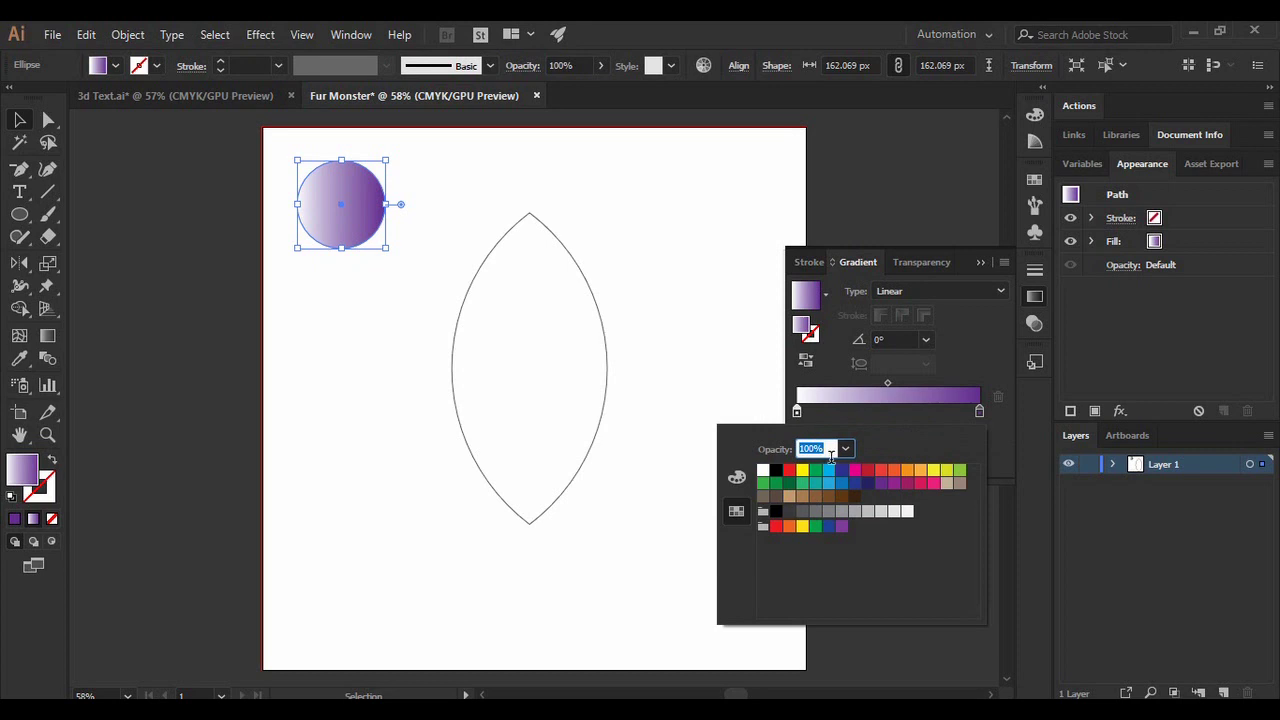
pyautogui.click(907, 485)
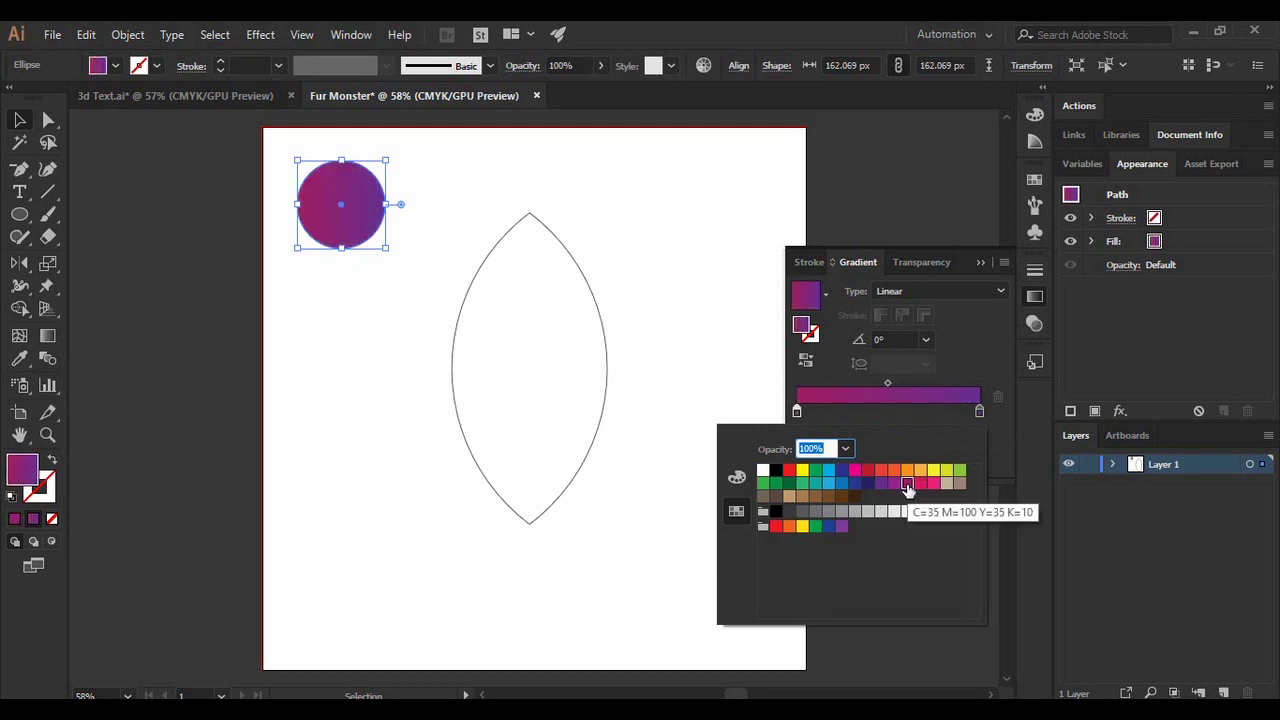
# - Shift the gradient's midpoint toward the magenta end, to about 26% location, and deselect the circle
pyautogui.click(885, 381)
pyautogui.moveTo(888, 382); pyautogui.dragTo(844, 387)
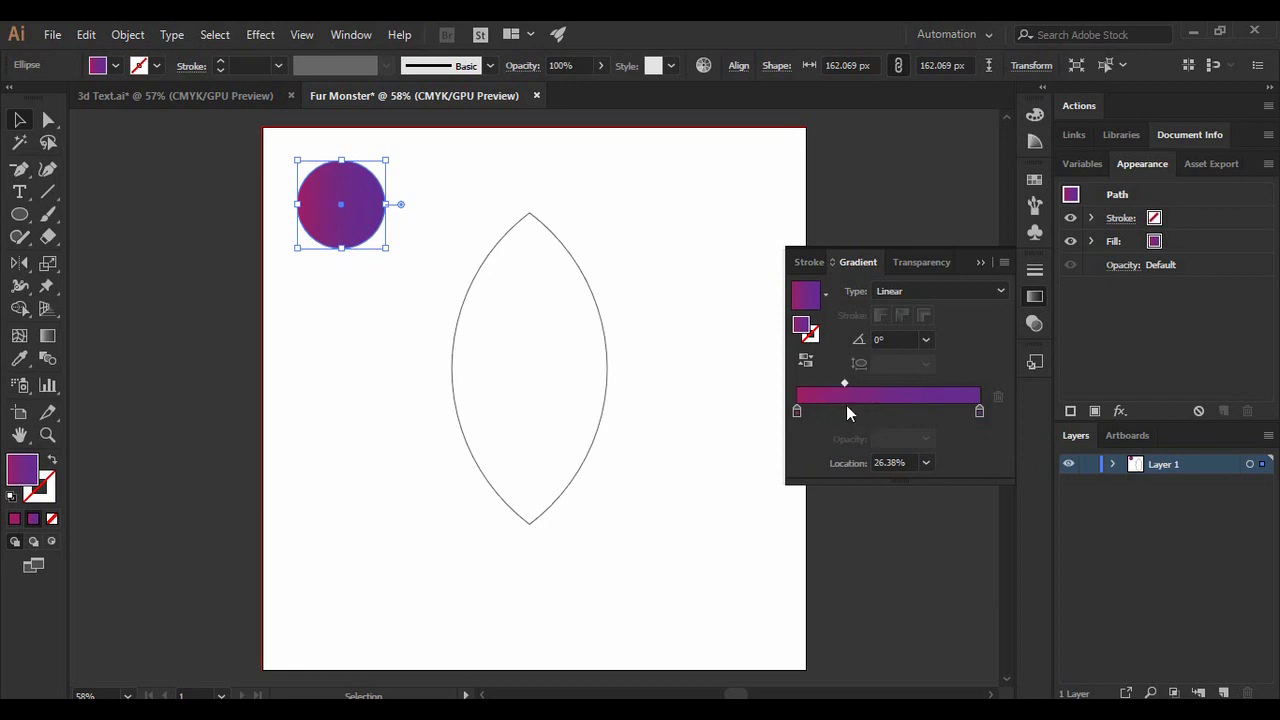
pyautogui.click(21, 121)
pyautogui.click(393, 350)
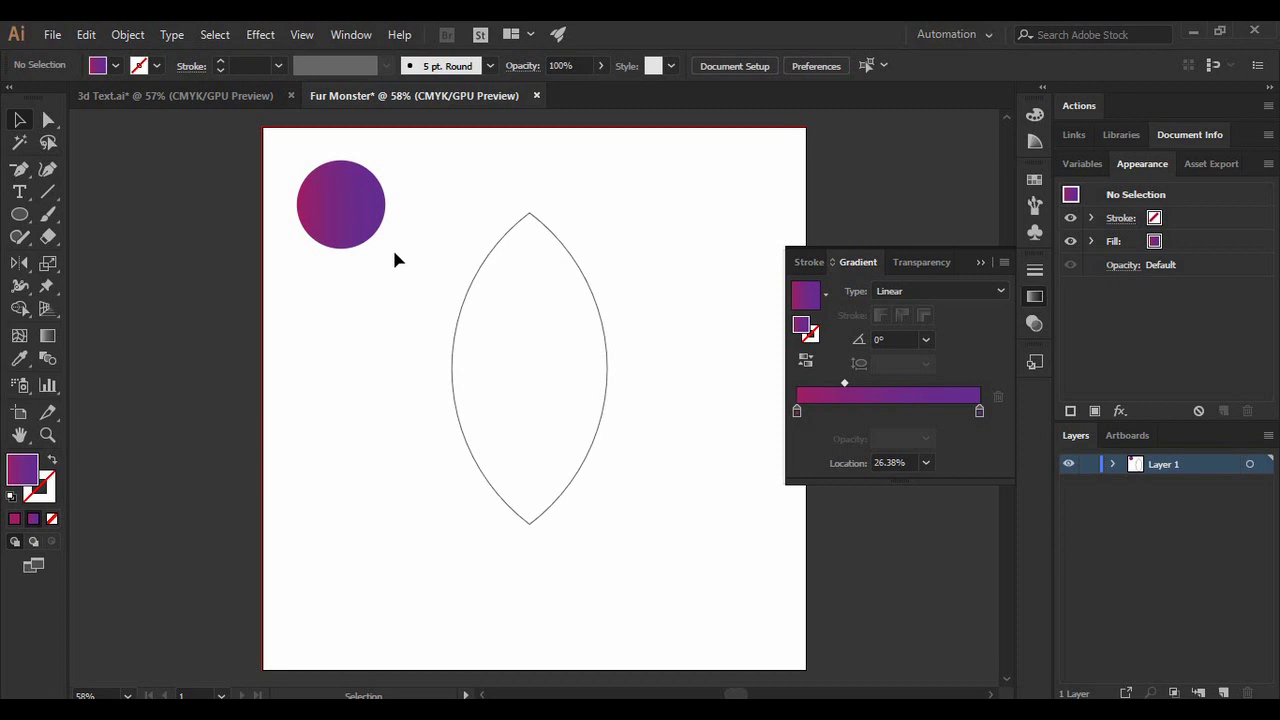
# - Duplicate the gradient circle straight down, leaving a gap below the original
pyautogui.click(348, 218)
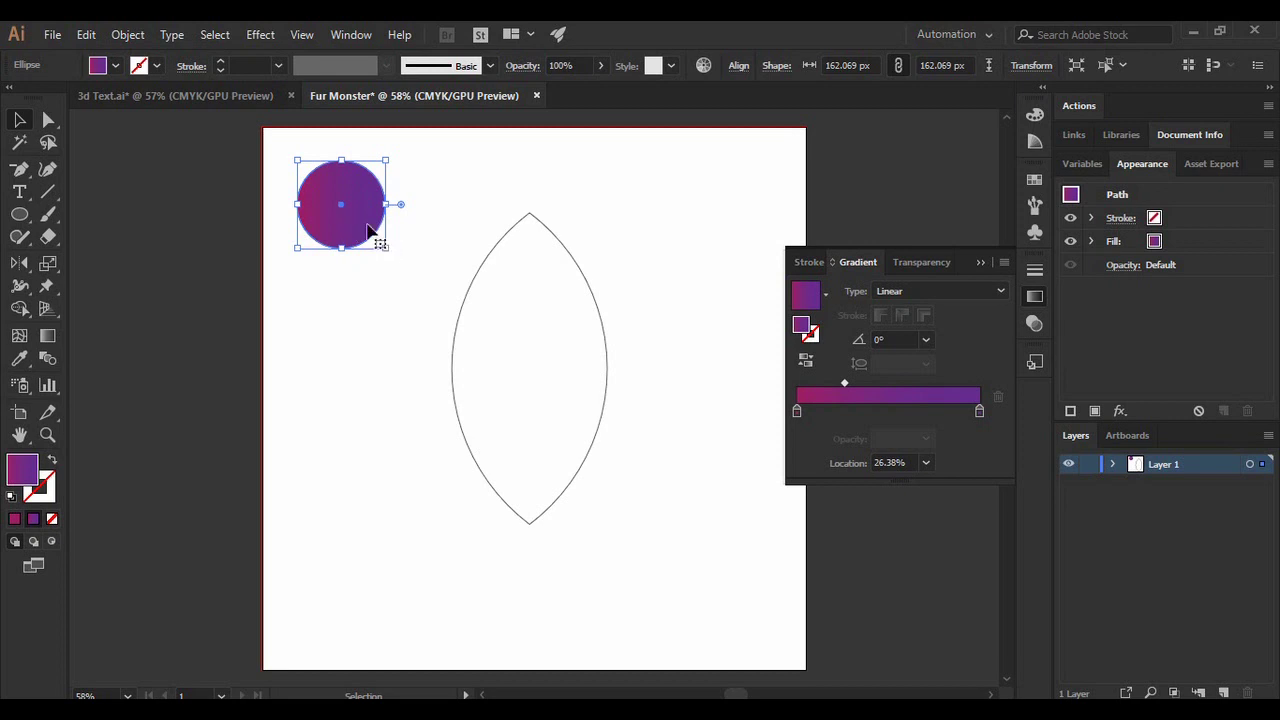
pyautogui.moveTo(368, 230); pyautogui.dragTo(375, 434)
pyautogui.click(443, 486)
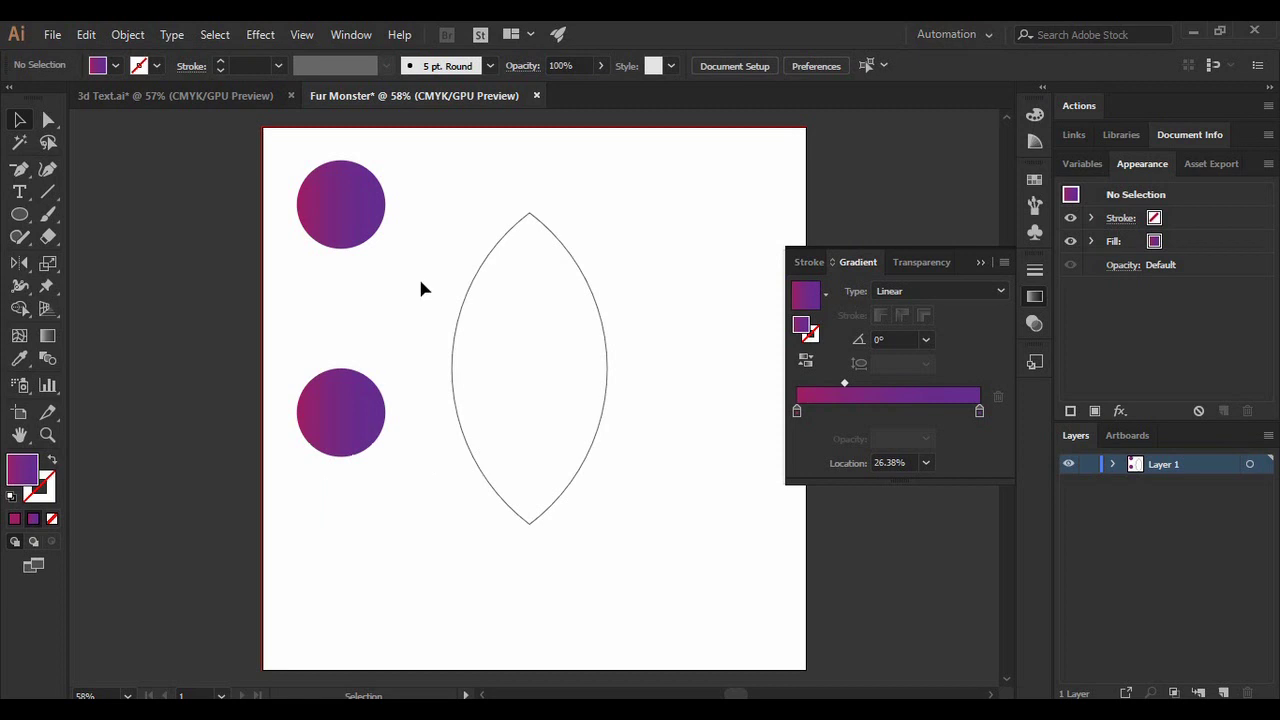
# - Blend the two gradient circles into one continuous vertical shape
pyautogui.moveTo(388, 526); pyautogui.dragTo(294, 160)
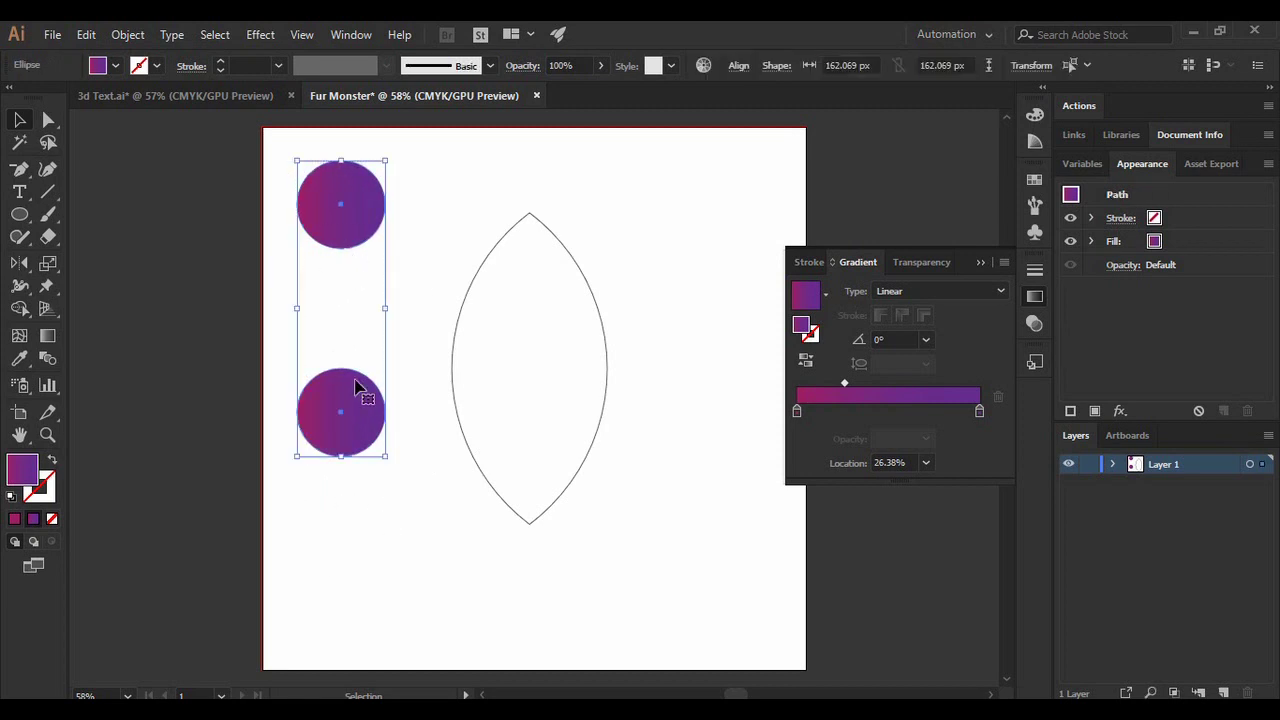
pyautogui.click(136, 40)
pyautogui.moveTo(250, 510)
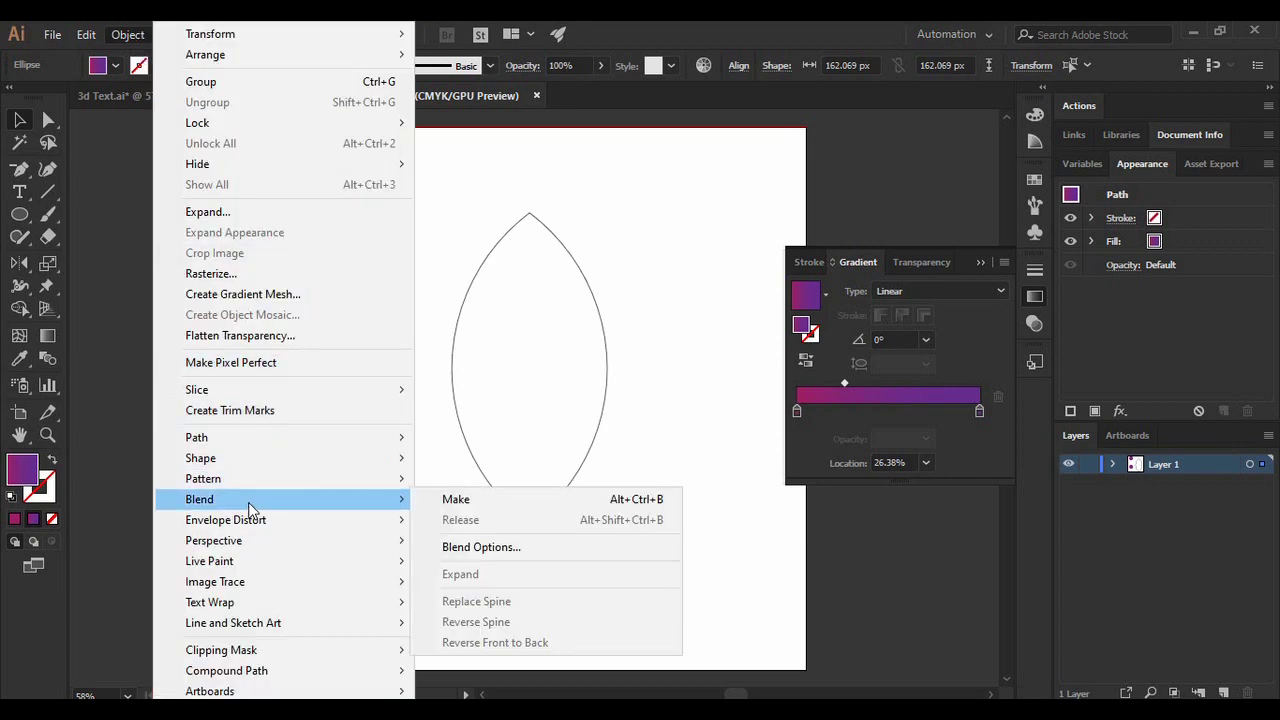
pyautogui.click(486, 500)
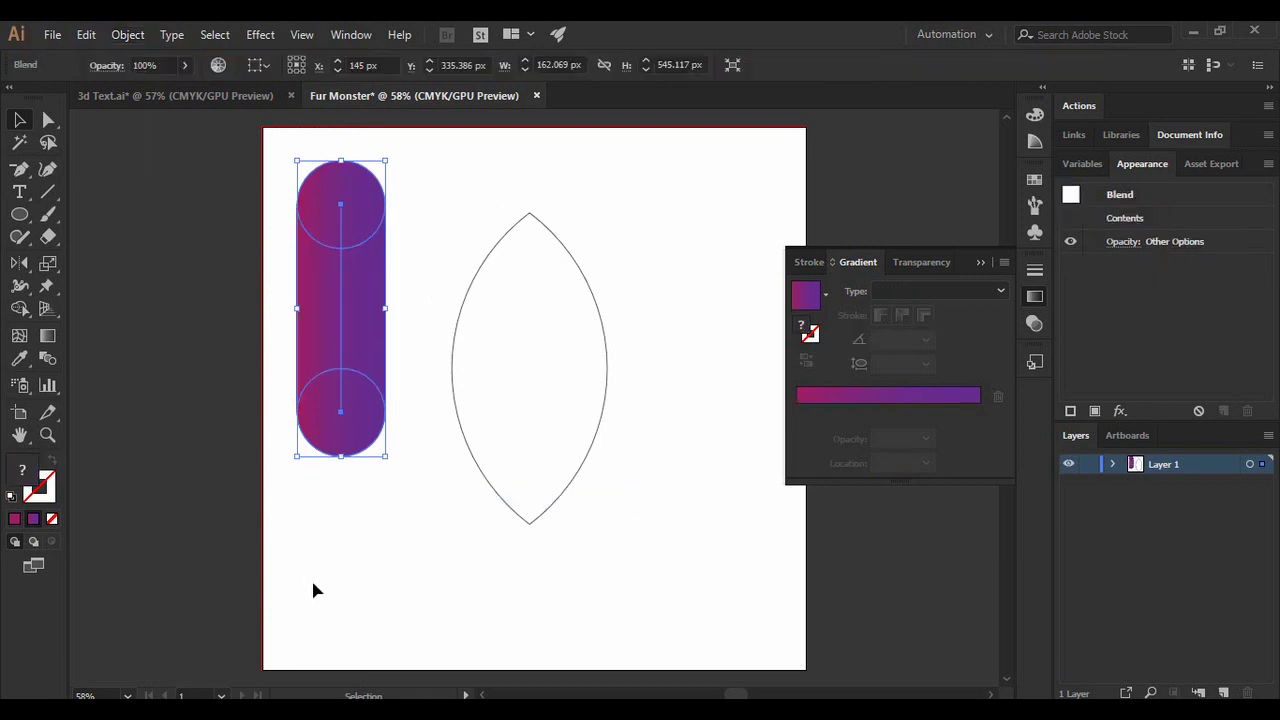
# - Set the blend's spacing to Specified Steps with 300 steps
pyautogui.doubleClick(46, 358)
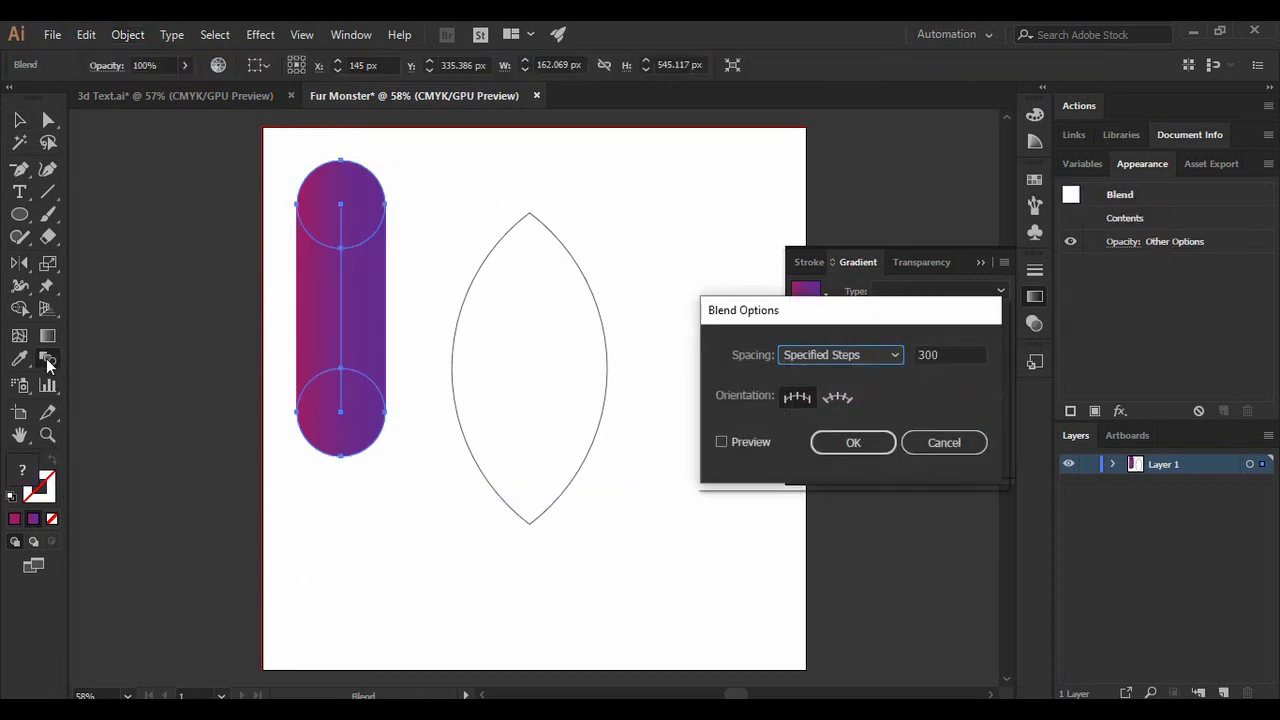
pyautogui.click(886, 352)
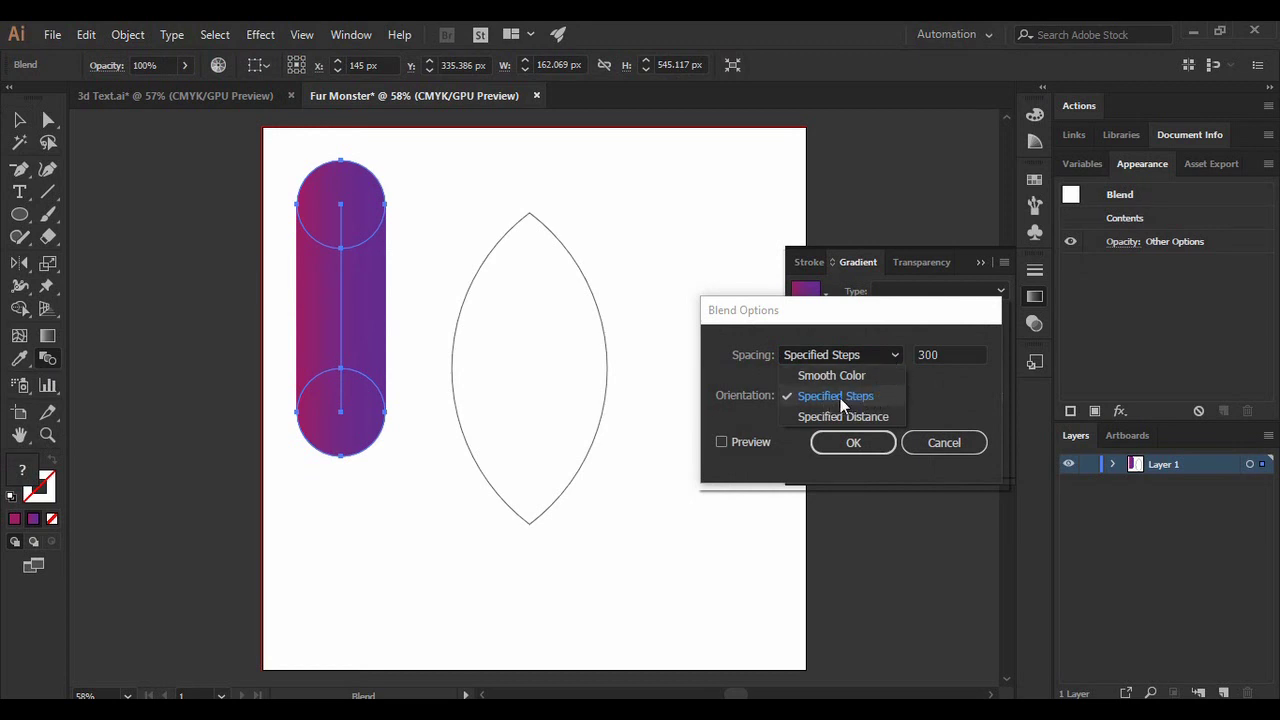
pyautogui.click(830, 397)
pyautogui.click(933, 354)
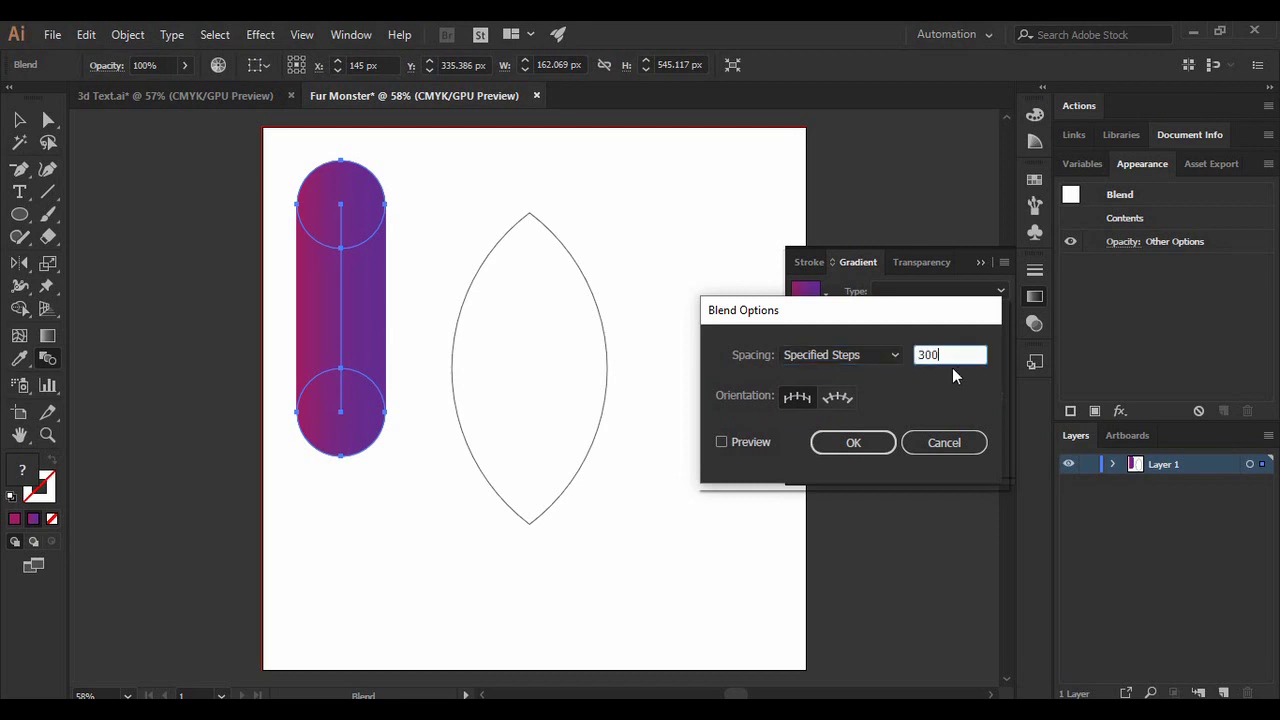
pyautogui.click(834, 447)
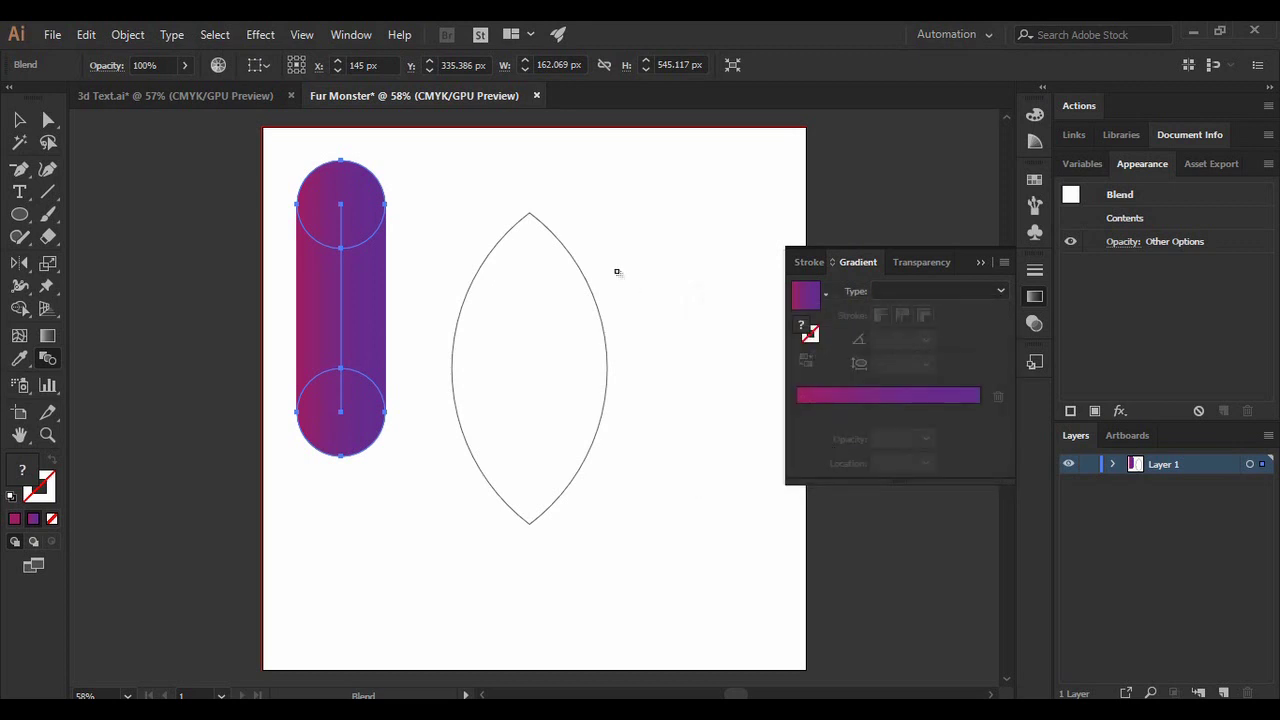
pyautogui.press('v')
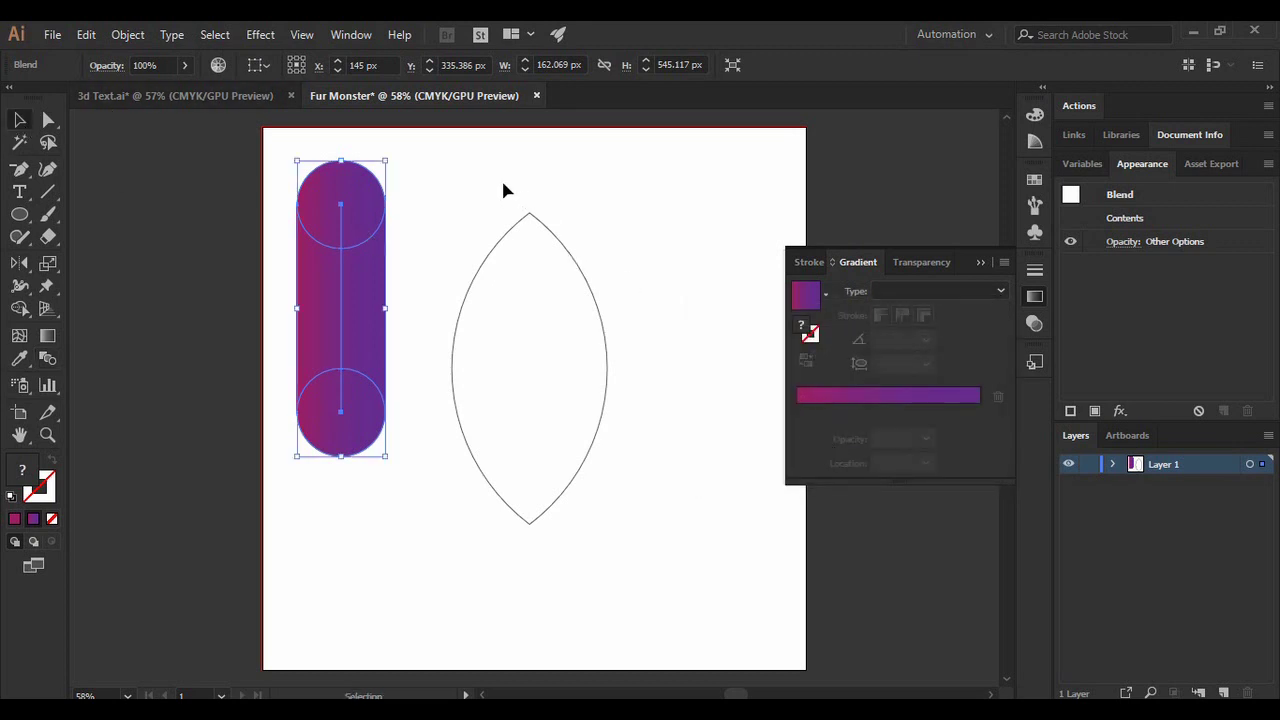
# - Replace the blend's spine with the leaf-shaped outline and deselect the result
pyautogui.click(440, 188)
pyautogui.moveTo(270, 187); pyautogui.dragTo(639, 434)
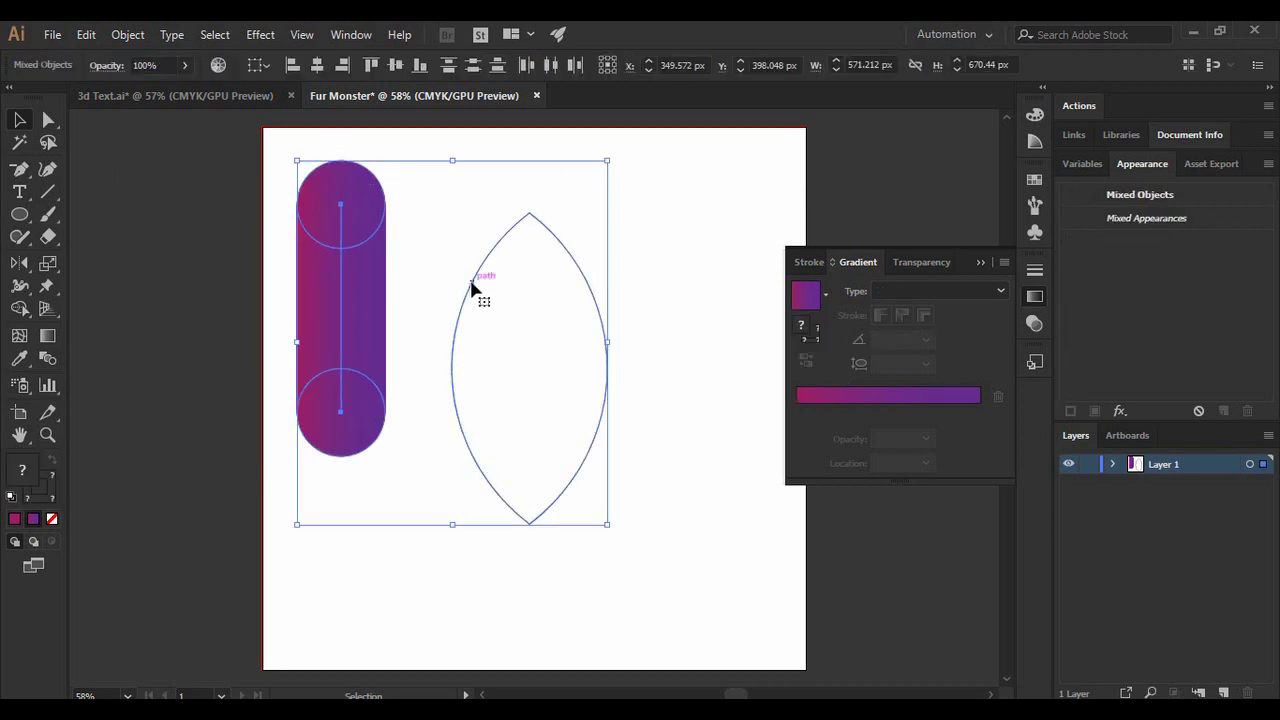
pyautogui.click(122, 35)
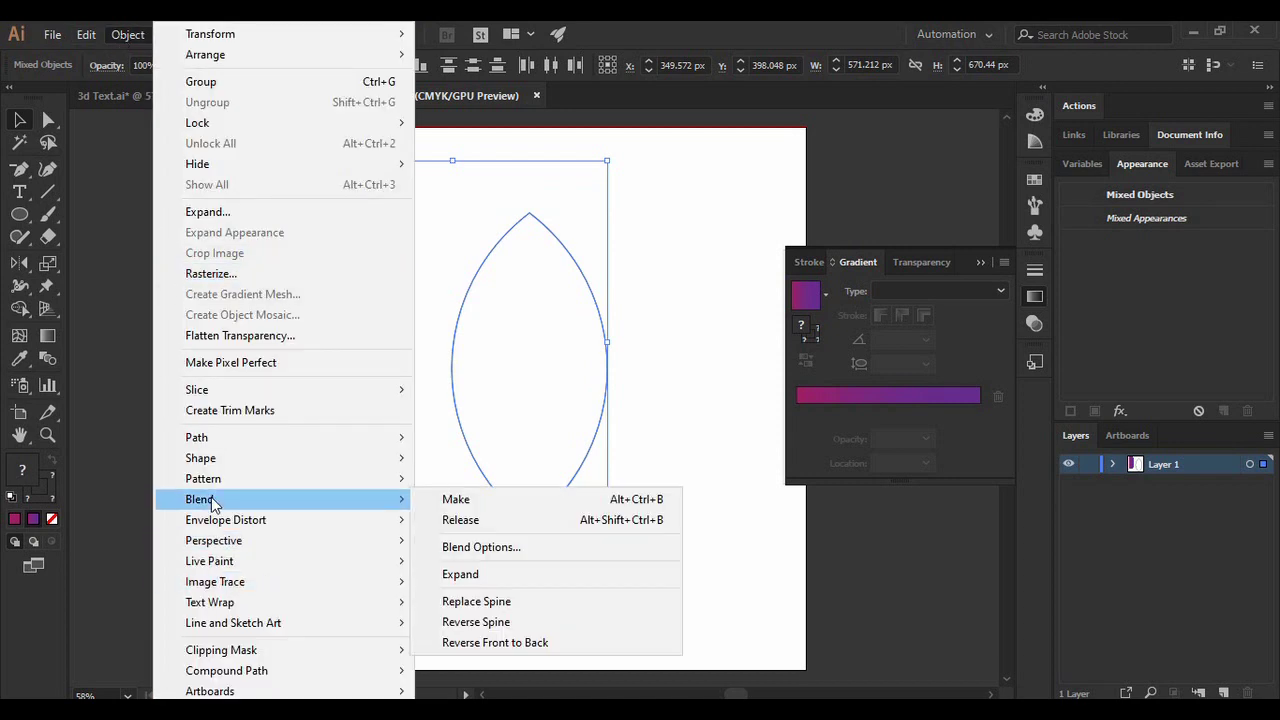
pyautogui.moveTo(217, 500)
pyautogui.click(501, 606)
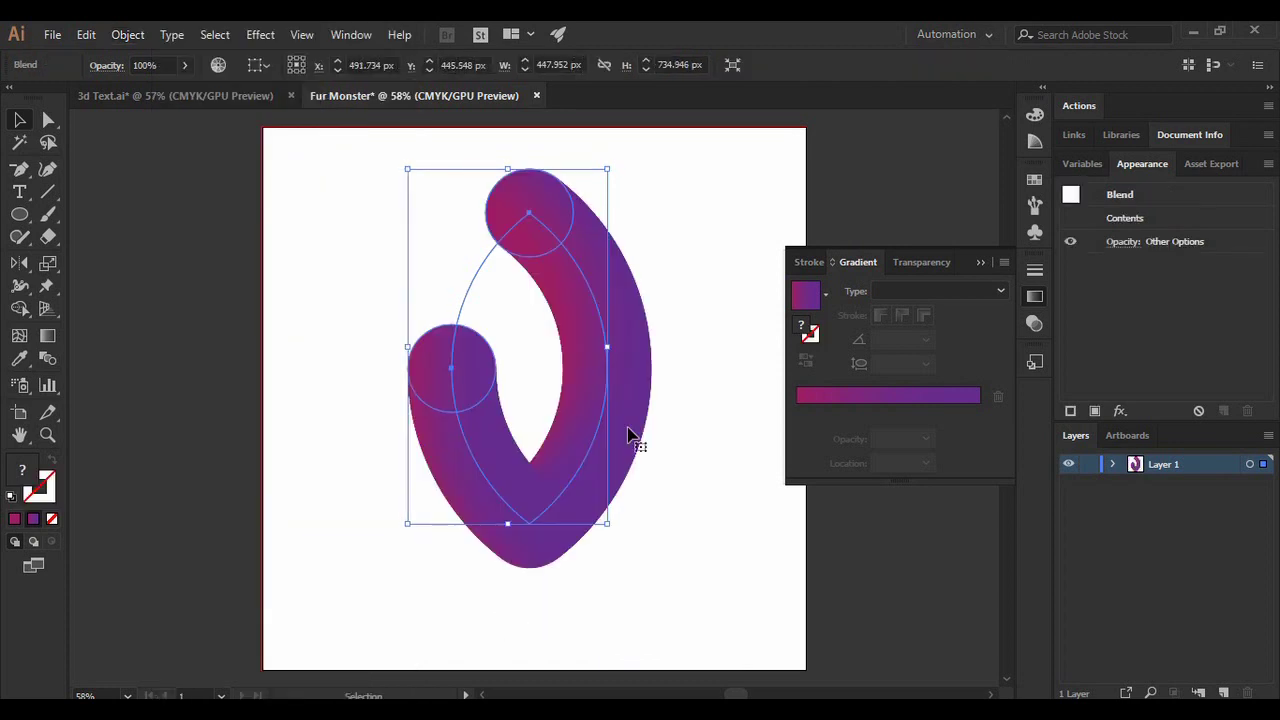
pyautogui.click(712, 278)
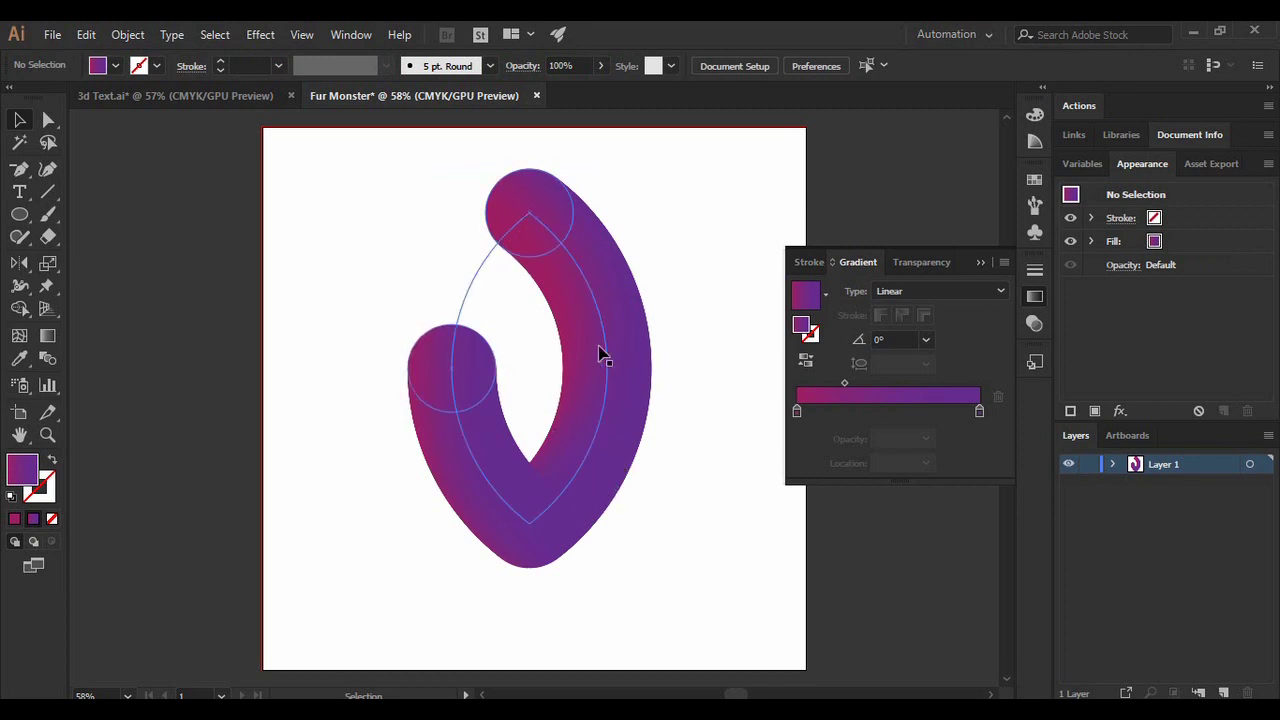
# - Add anchor points on the spine's open segment, near the top tip and beside the lower end circle, to close the blend's gap
pyautogui.click(582, 274)
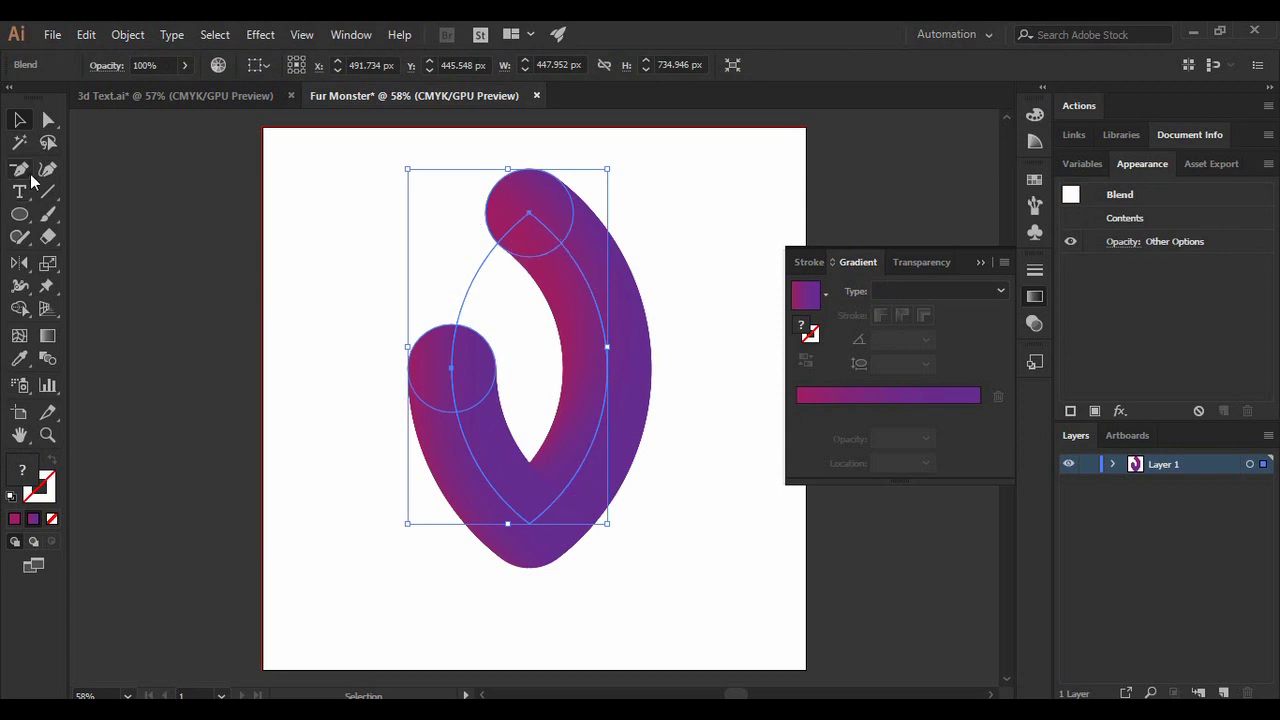
pyautogui.click(30, 180)
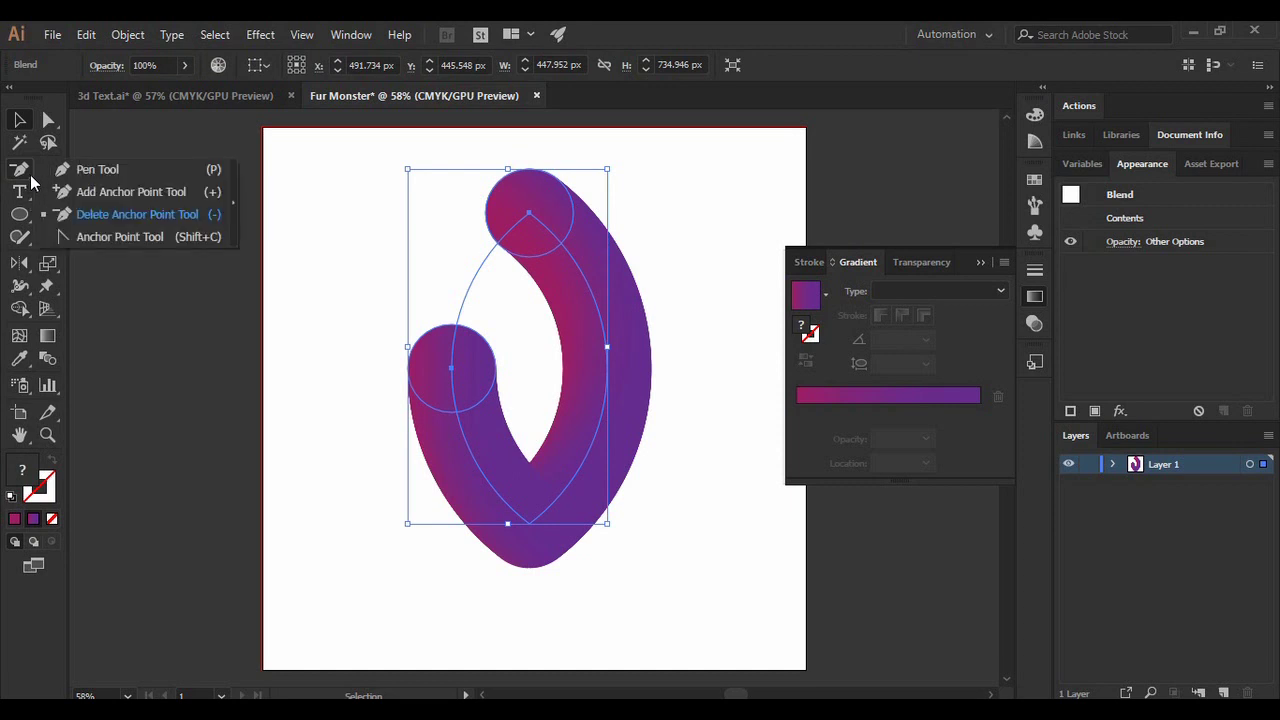
pyautogui.click(117, 193)
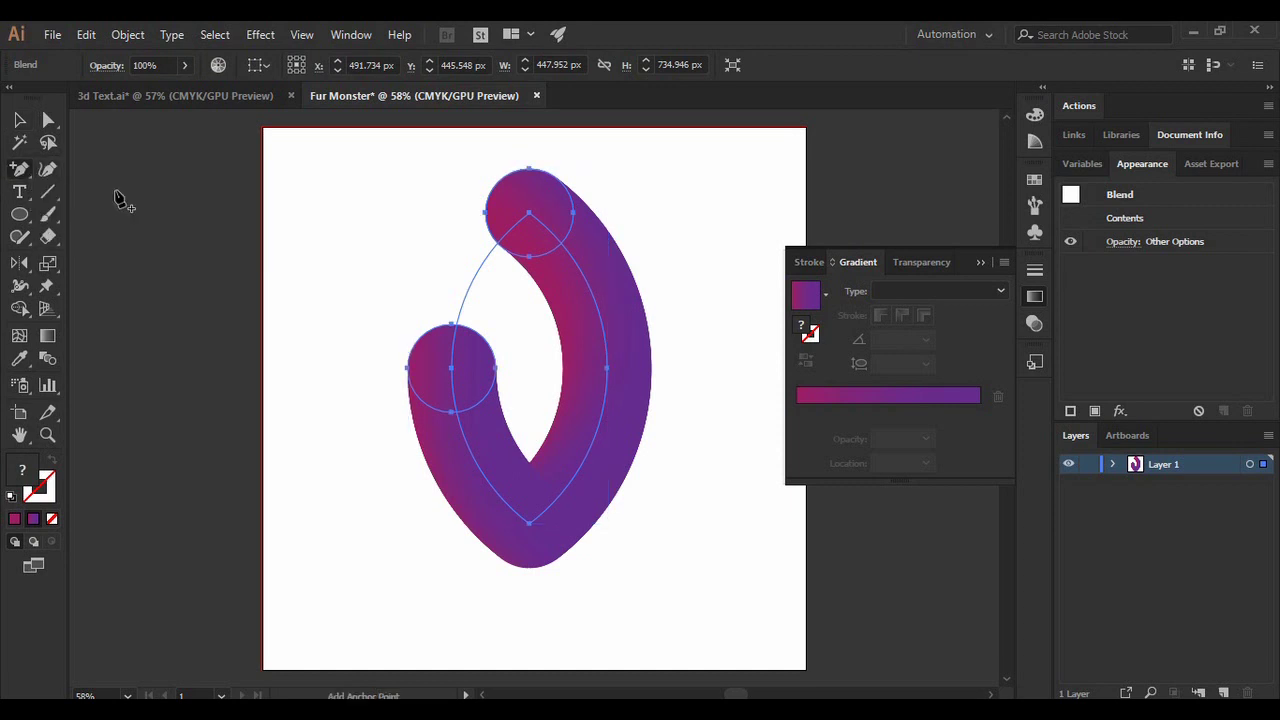
pyautogui.click(527, 219)
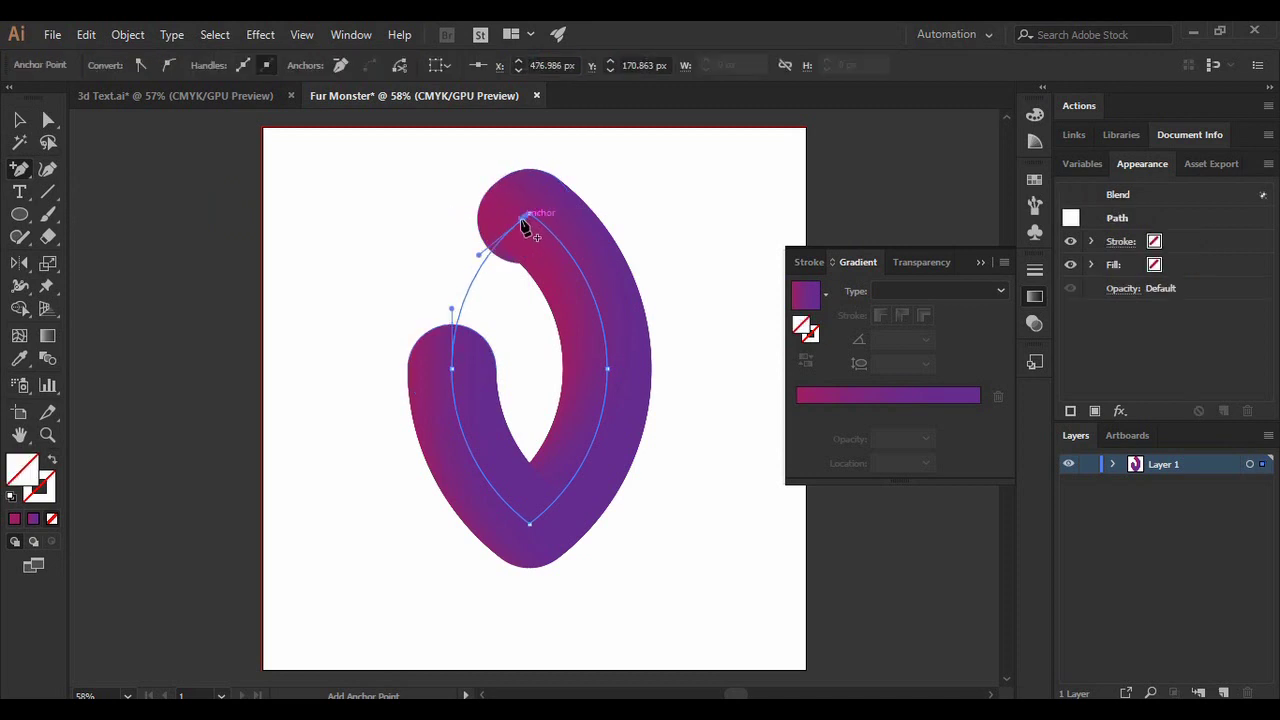
pyautogui.click(452, 362)
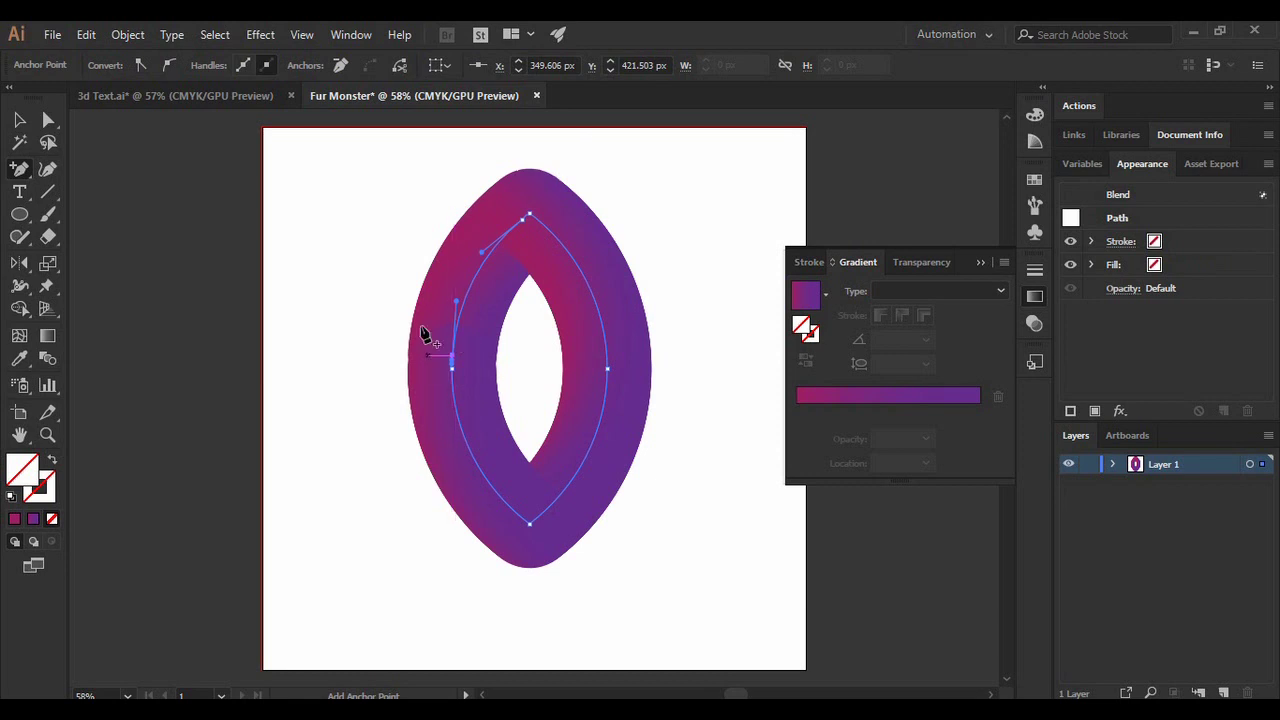
pyautogui.click(19, 120)
pyautogui.click(355, 187)
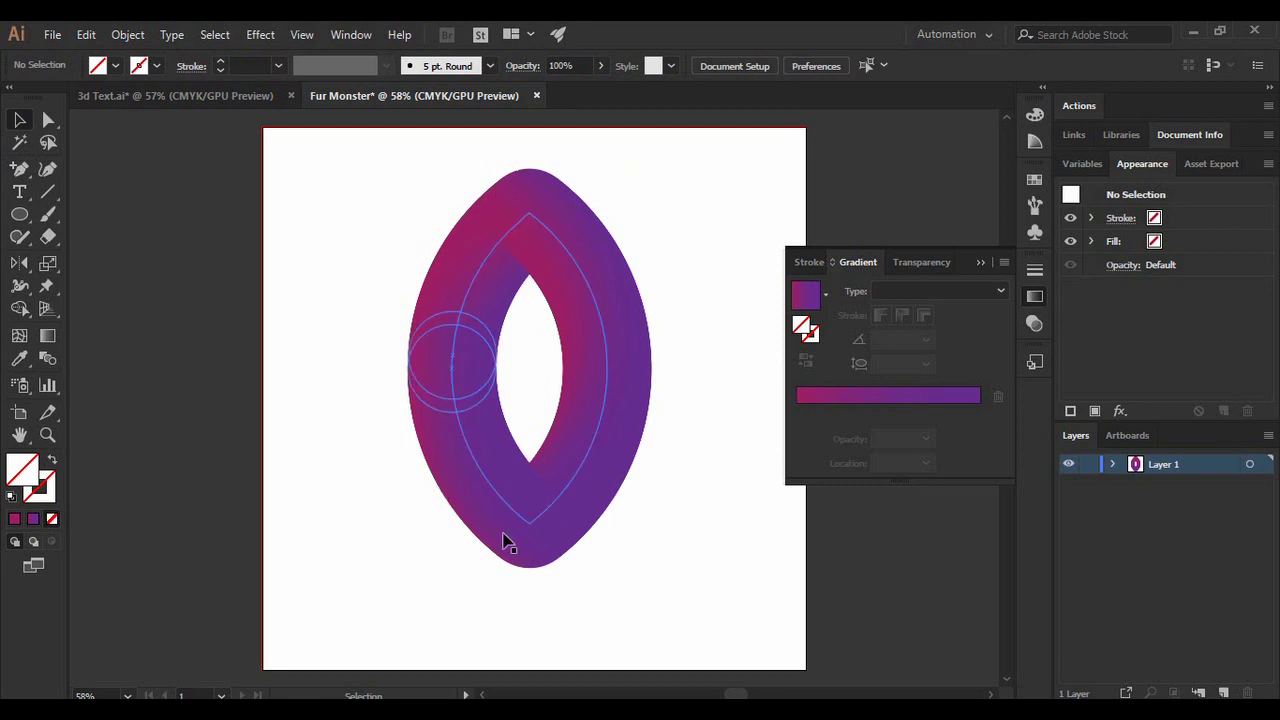
pyautogui.click(980, 262)
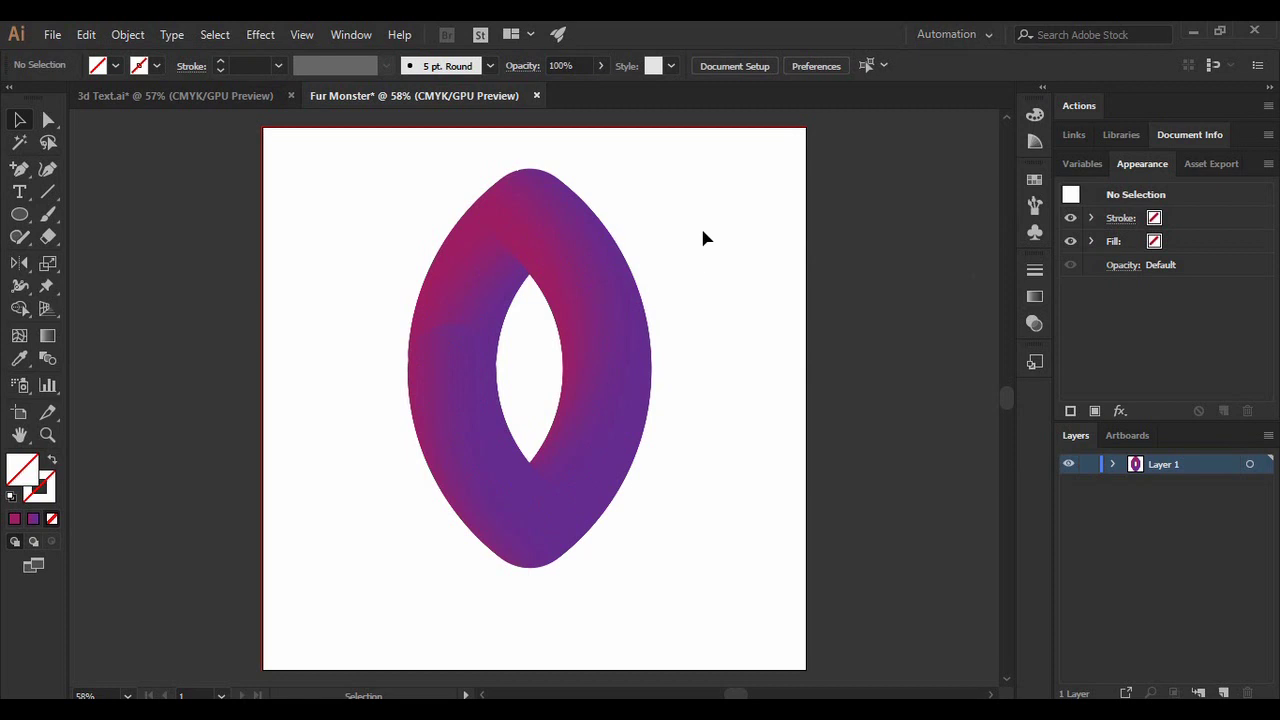
pyautogui.click(420, 336)
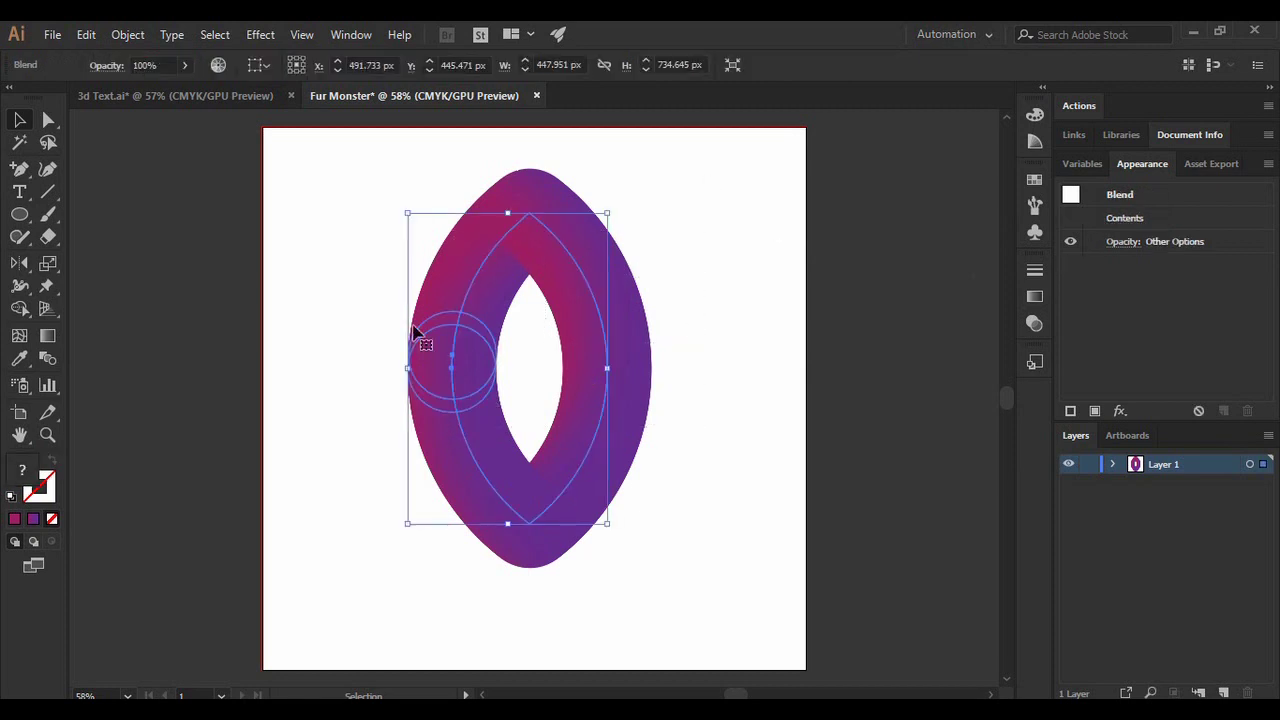
pyautogui.click(694, 242)
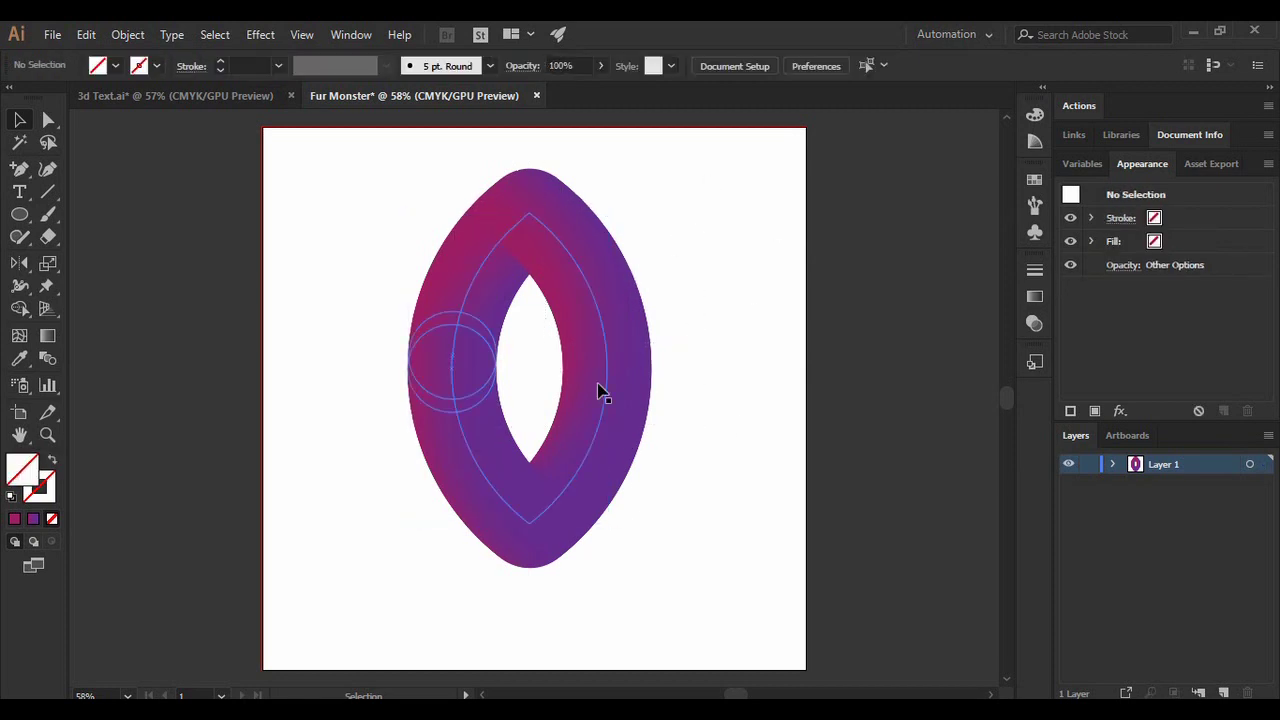
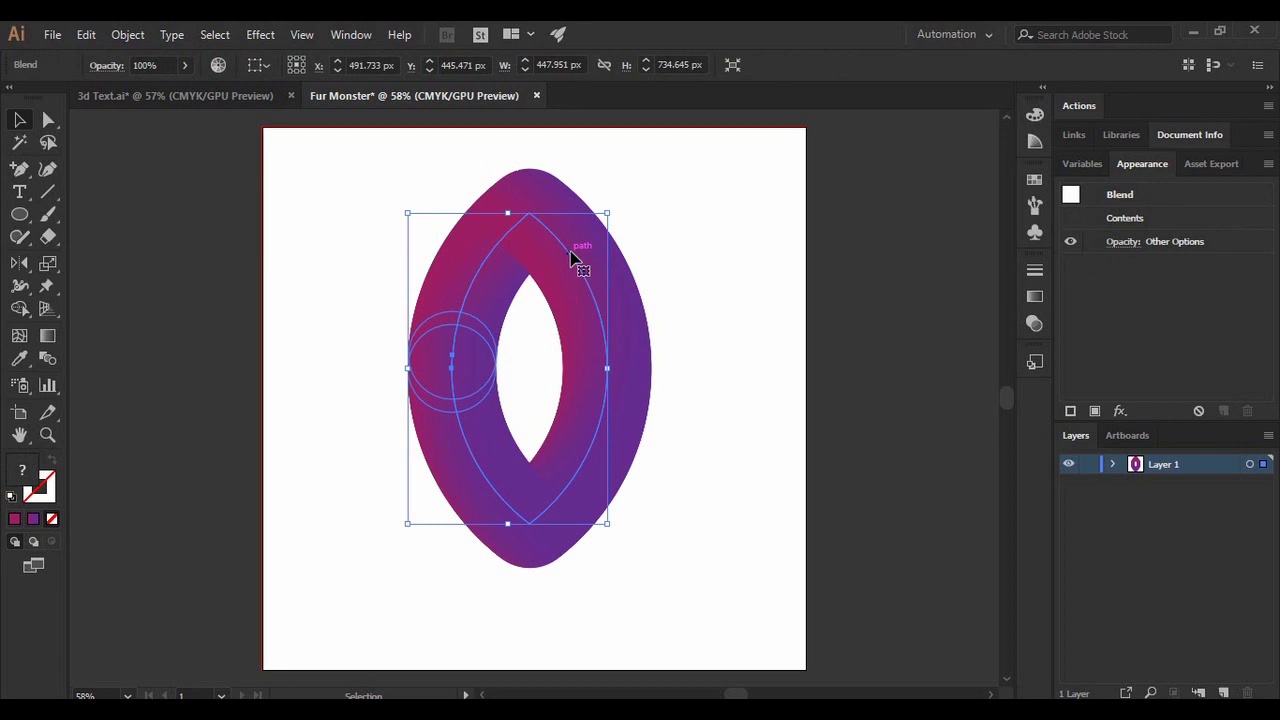
# - Start a Roughen effect on the closed blend with preview on, relative size 50% and detail 50/in
pyautogui.click(250, 36)
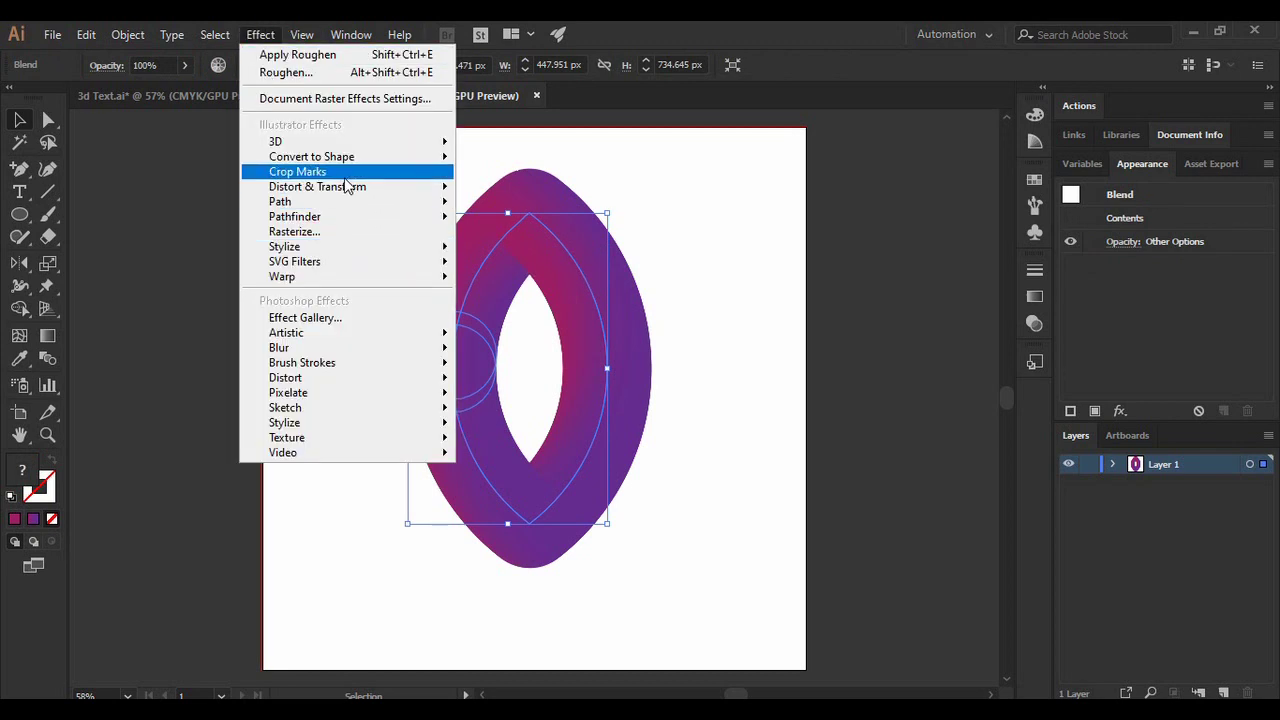
pyautogui.moveTo(320, 188)
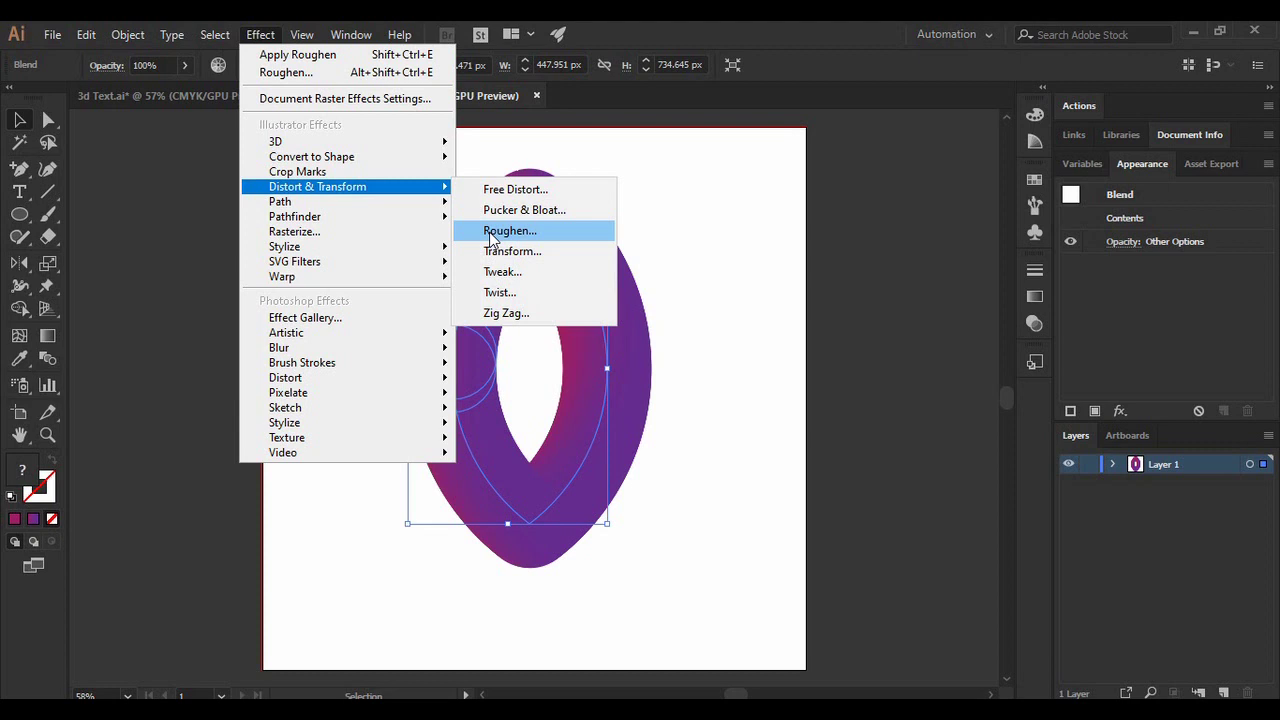
pyautogui.click(490, 232)
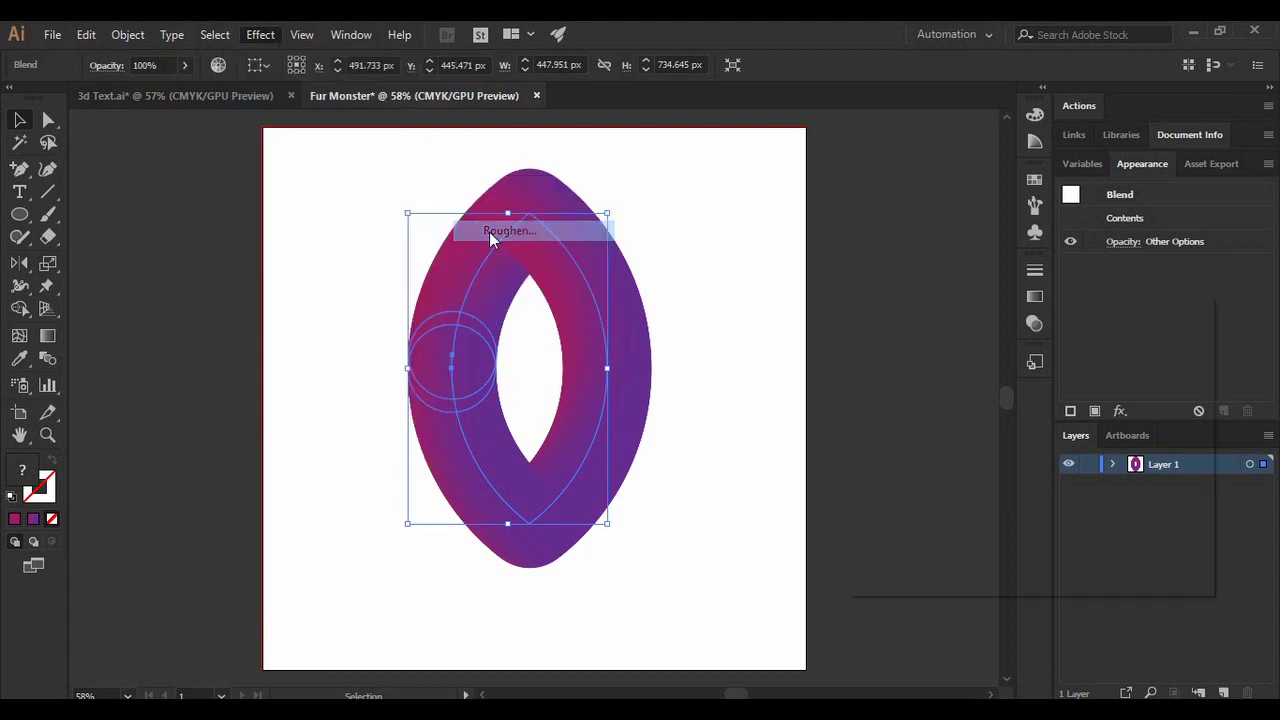
pyautogui.moveTo(929, 303); pyautogui.dragTo(830, 199)
pyautogui.click(775, 444)
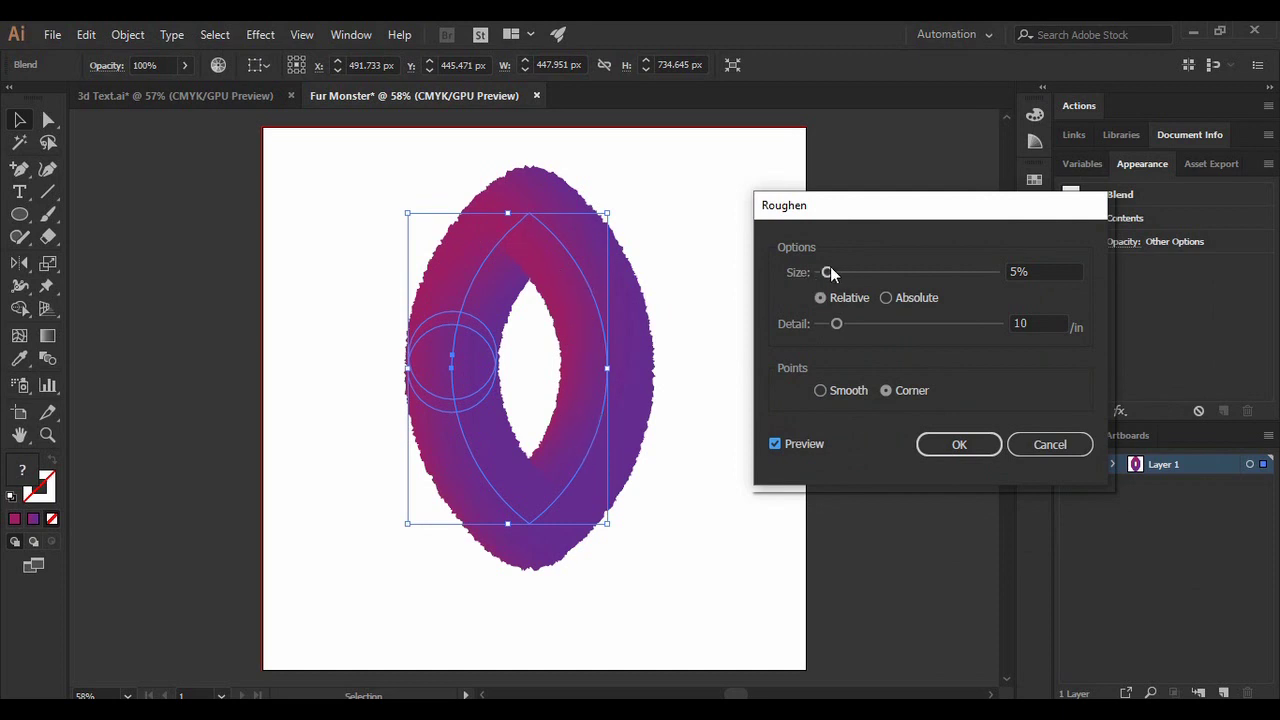
pyautogui.moveTo(829, 267); pyautogui.dragTo(909, 270)
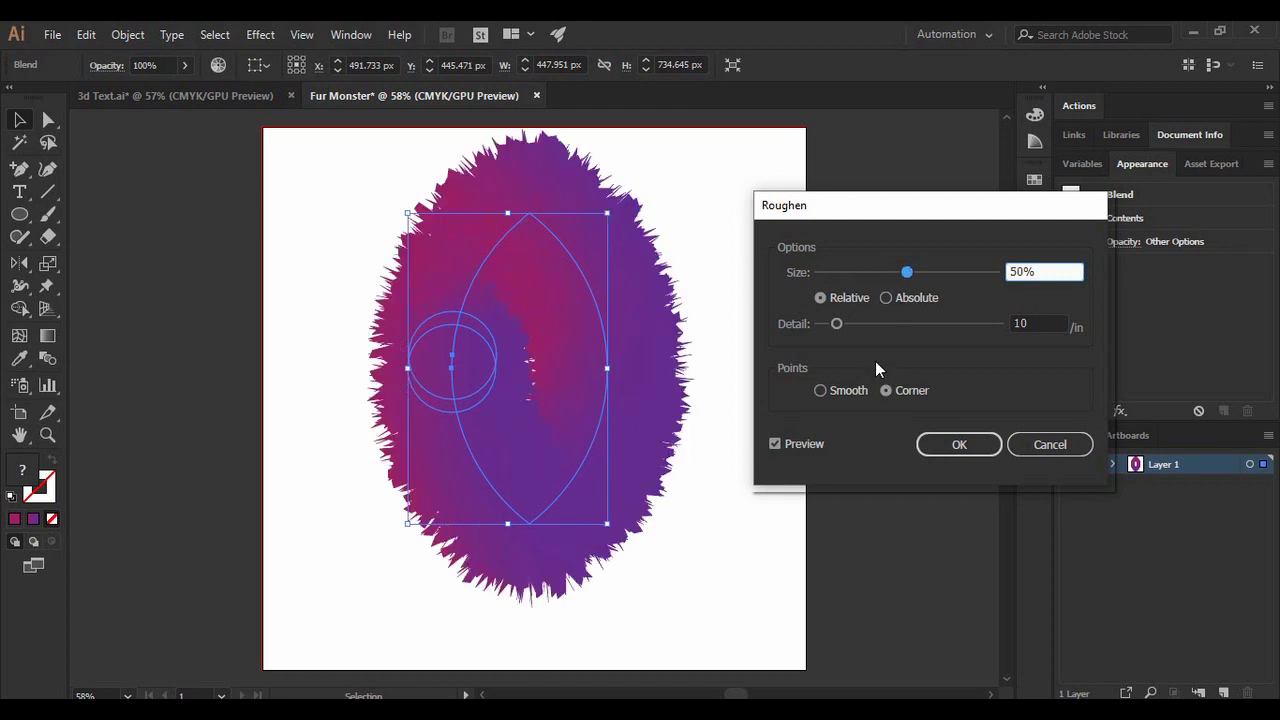
pyautogui.moveTo(838, 325); pyautogui.dragTo(909, 326)
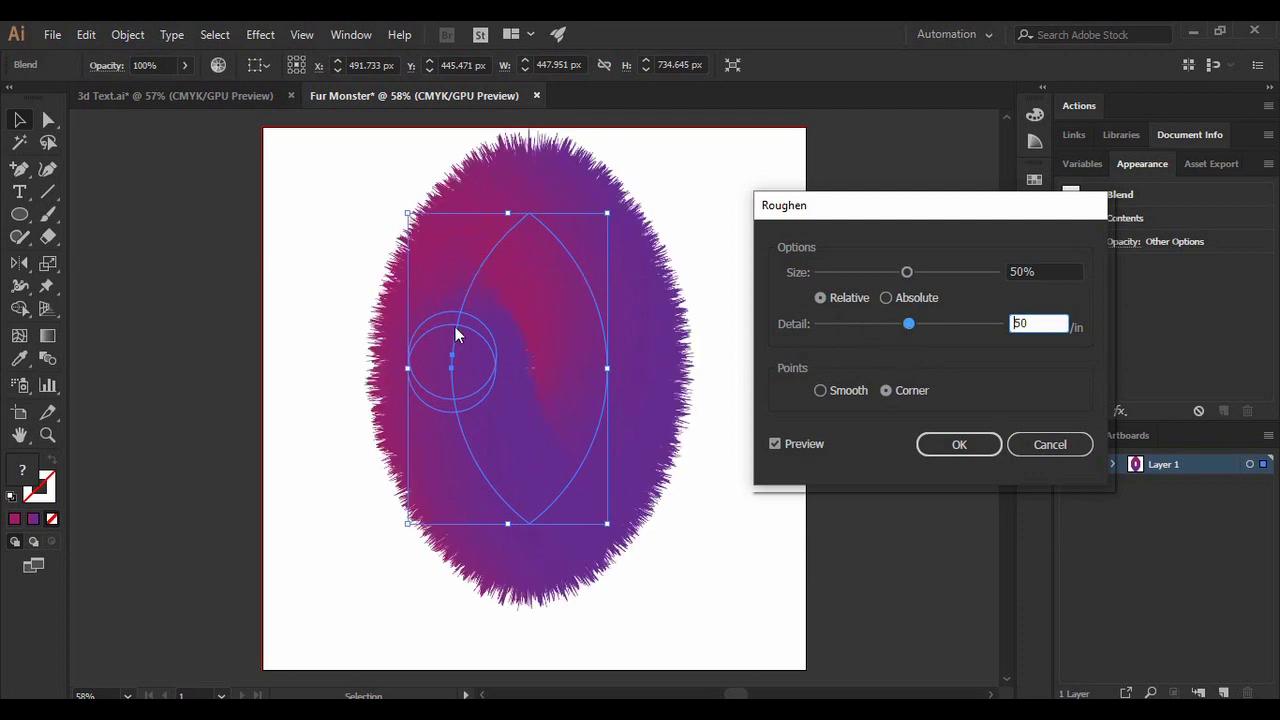
# - Switch the Roughen points to Smooth, raise the size to 65%, apply the effect and deselect the fur shape
pyautogui.click(821, 392)
pyautogui.click(822, 391)
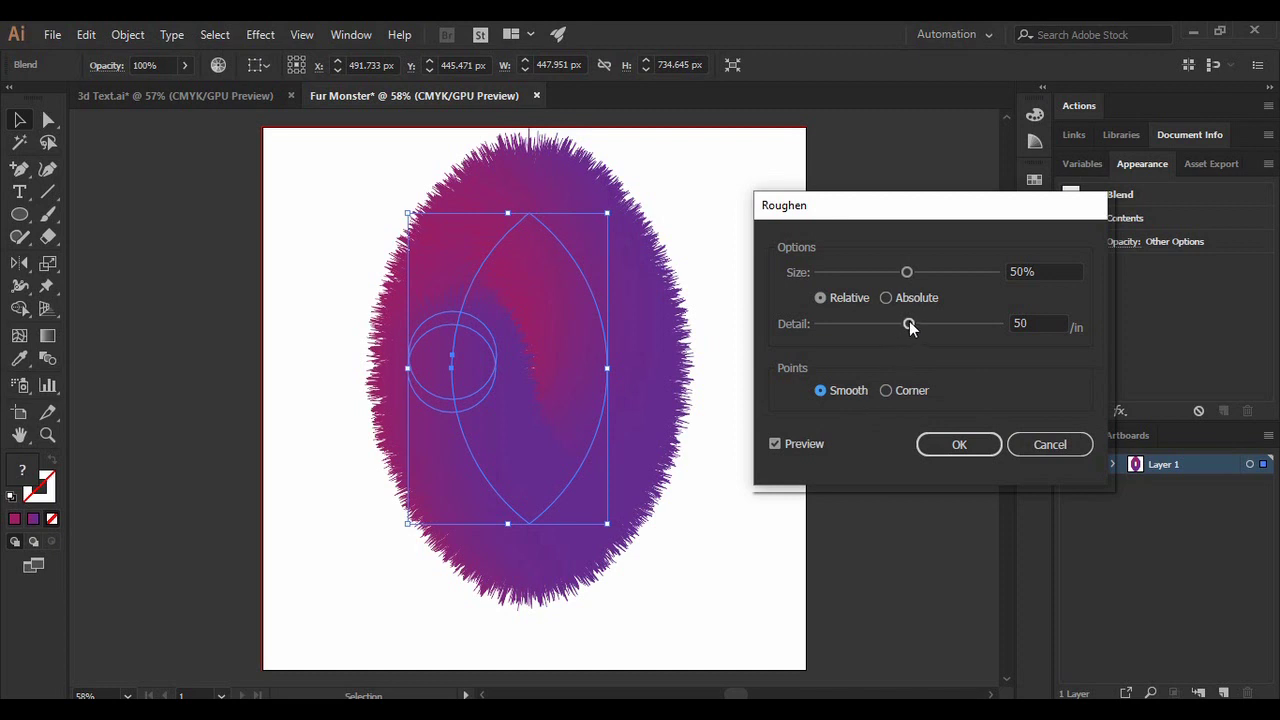
pyautogui.moveTo(910, 271); pyautogui.dragTo(935, 276)
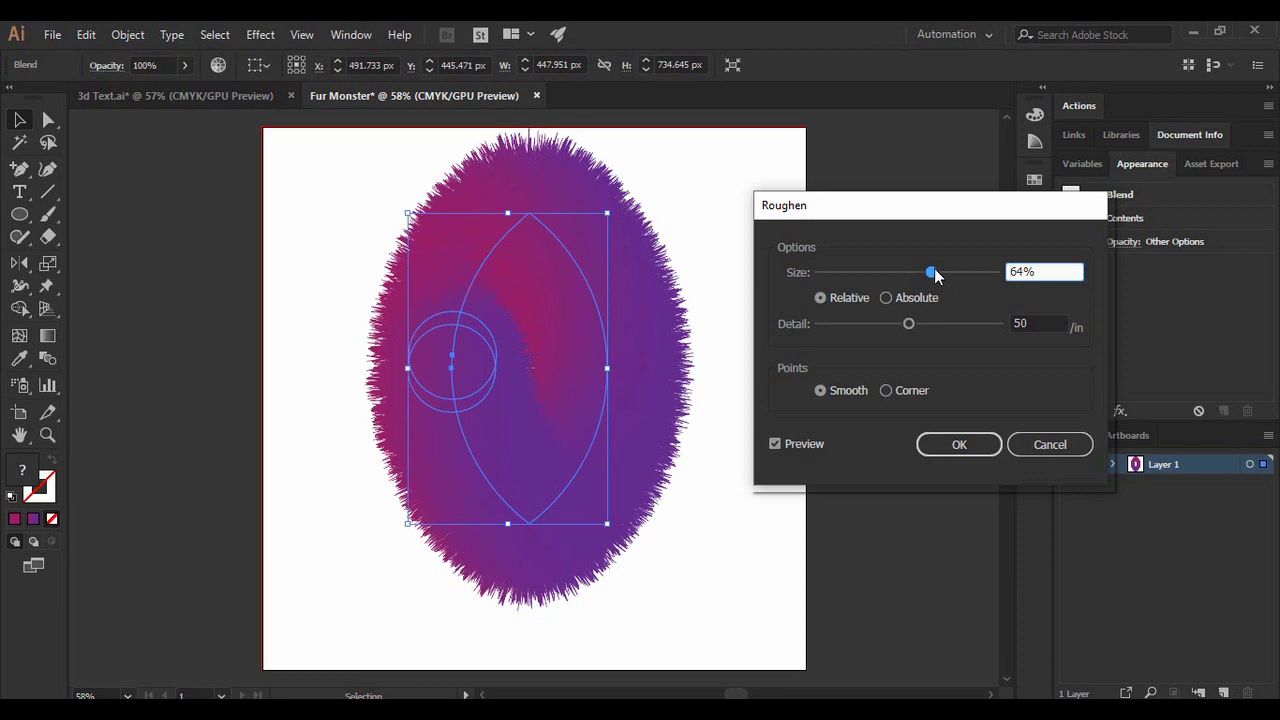
pyautogui.moveTo(935, 276); pyautogui.dragTo(937, 276)
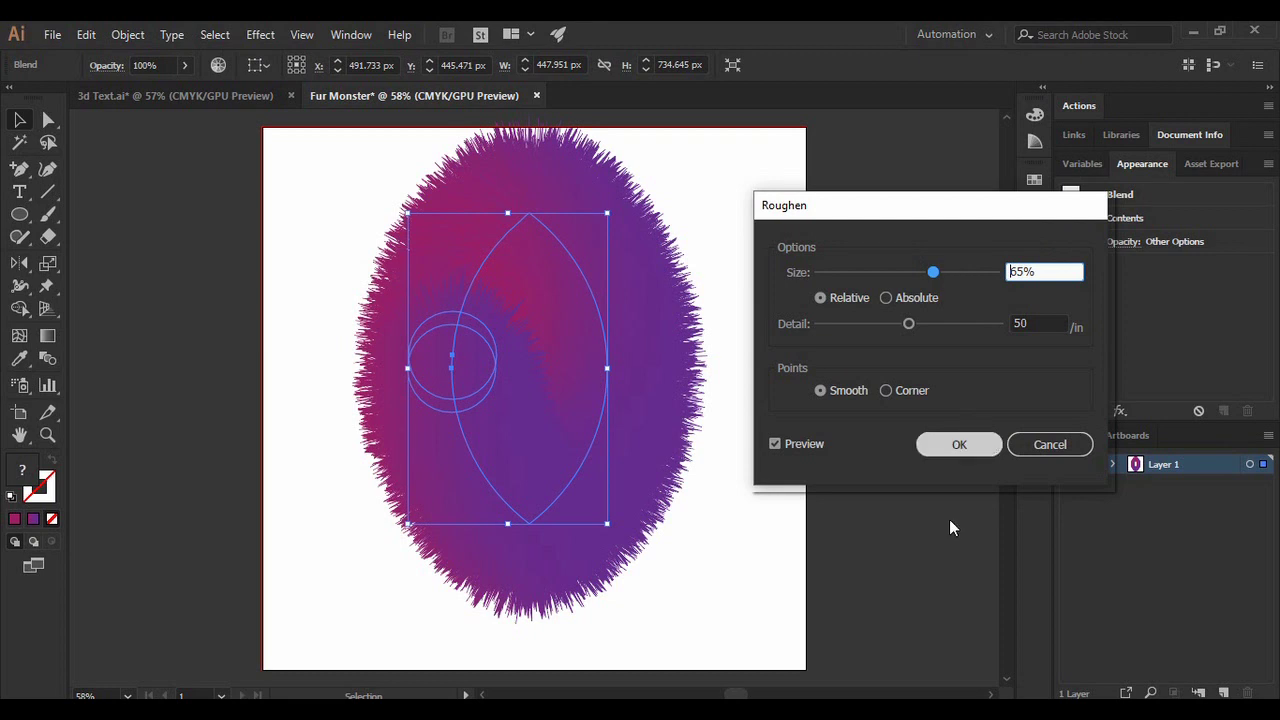
pyautogui.click(958, 445)
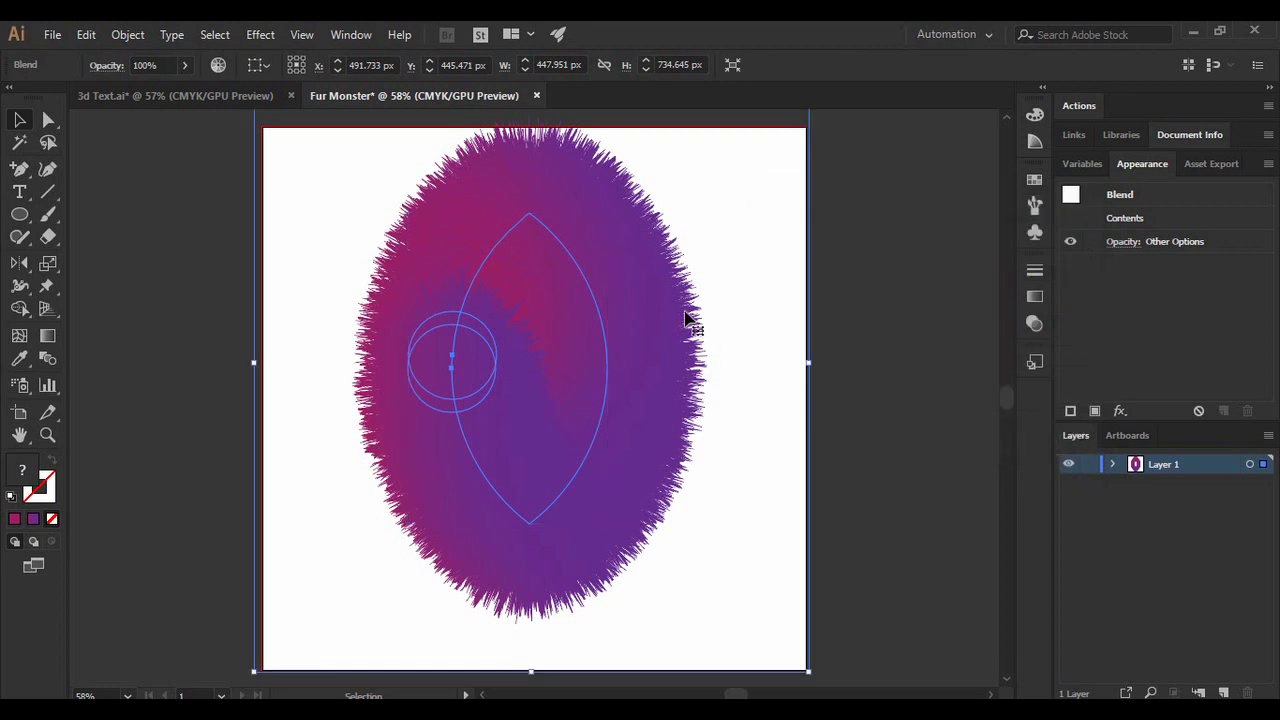
pyautogui.click(771, 280)
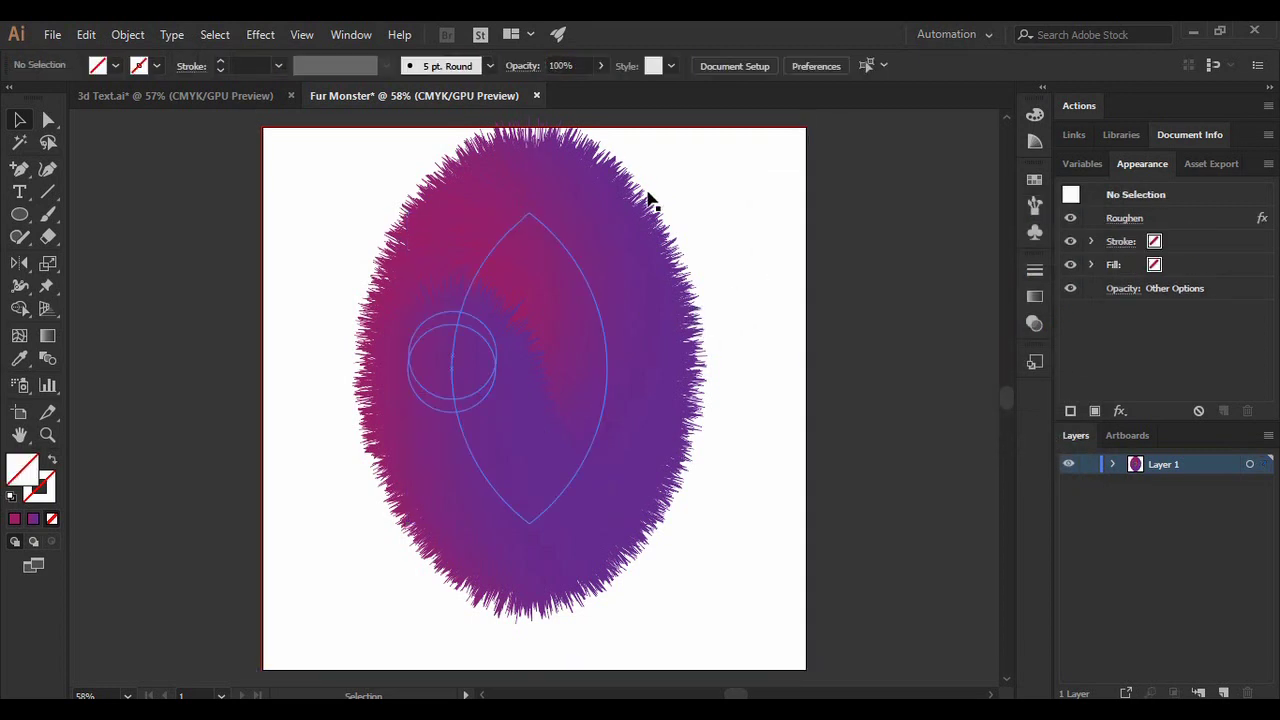
# - Move the fur shape slightly down so it sits centred within the artboard
pyautogui.moveTo(580, 287); pyautogui.dragTo(608, 323)
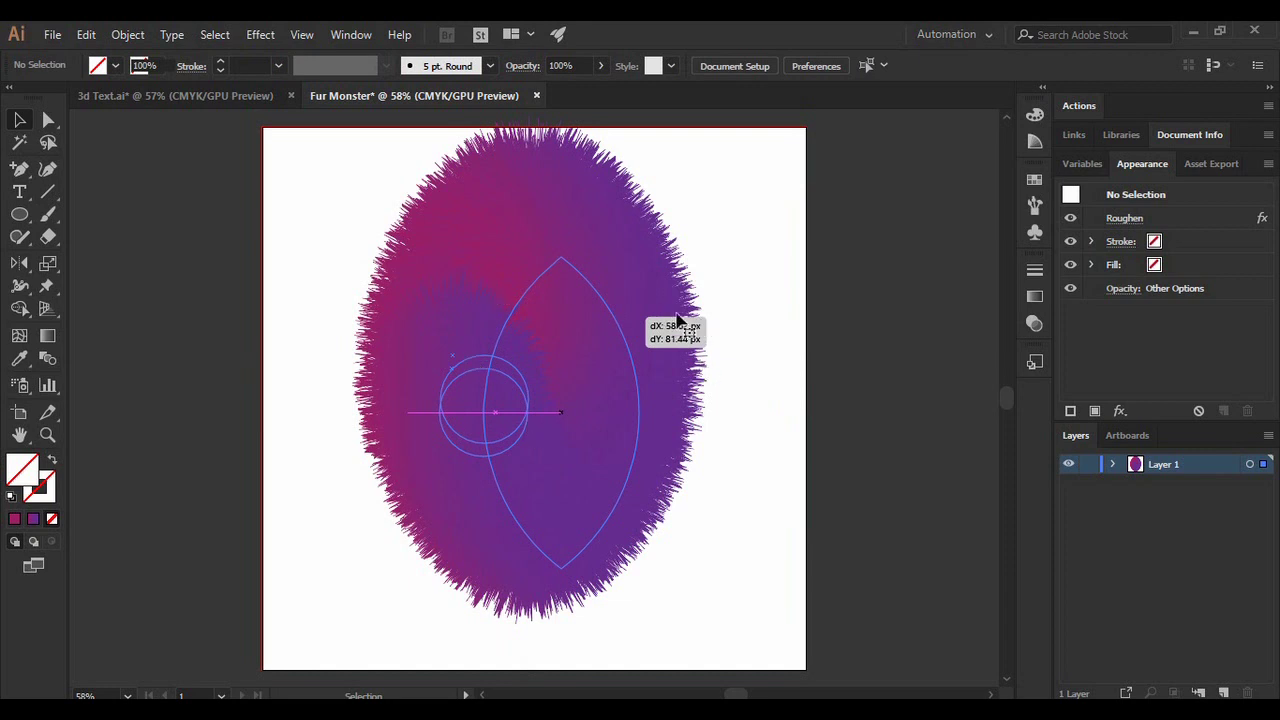
pyautogui.click(960, 334)
pyautogui.moveTo(1010, 394)
pyautogui.mouseDown()
pyautogui.moveTo(1006, 409)
pyautogui.moveTo(1001, 383)
pyautogui.moveTo(1005, 397)
pyautogui.mouseUp()
pyautogui.moveTo(606, 337); pyautogui.dragTo(579, 322)
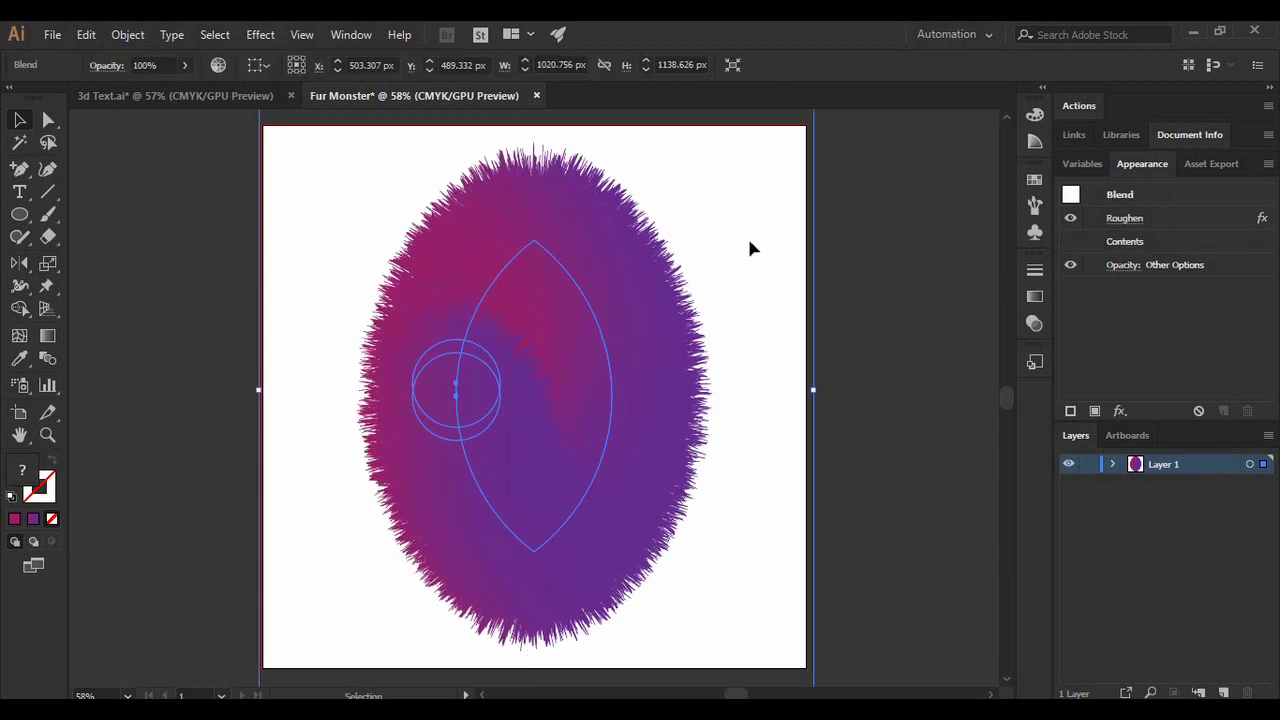
# - Draw a white, strokeless ellipse about 76 by 133 px on the upper left of the fur as an eye
pyautogui.click(810, 276)
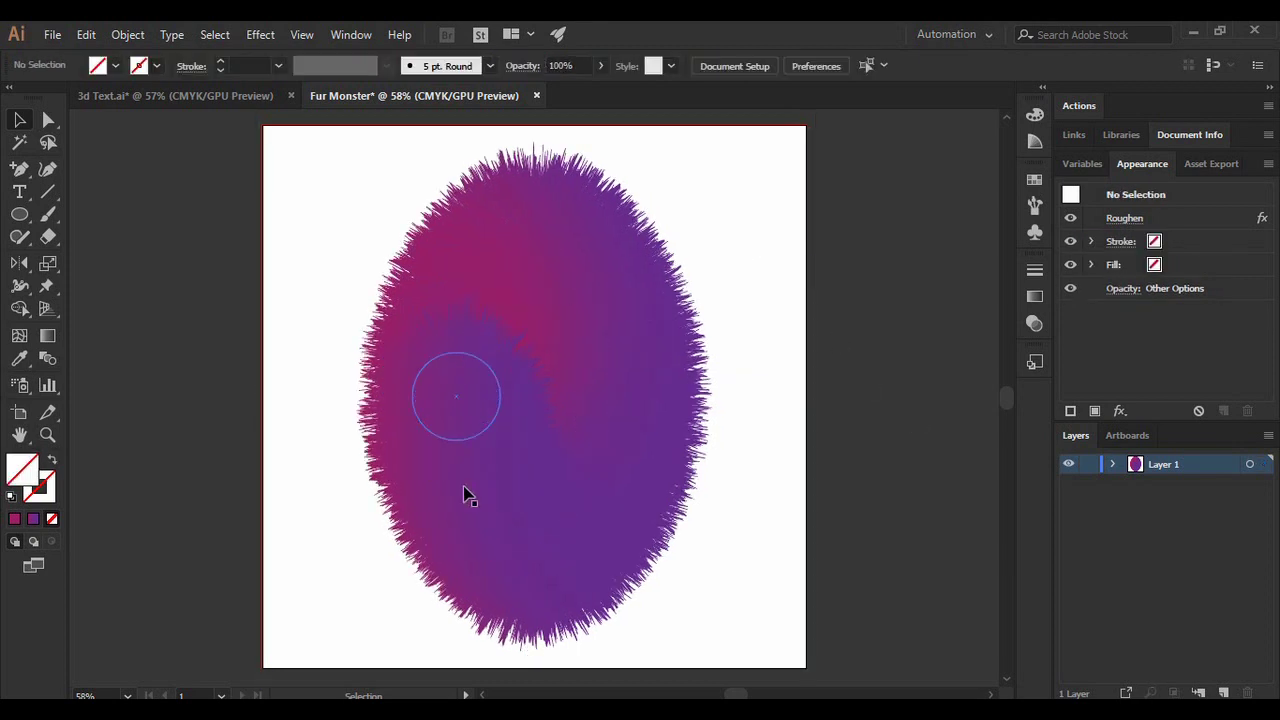
pyautogui.click(21, 214)
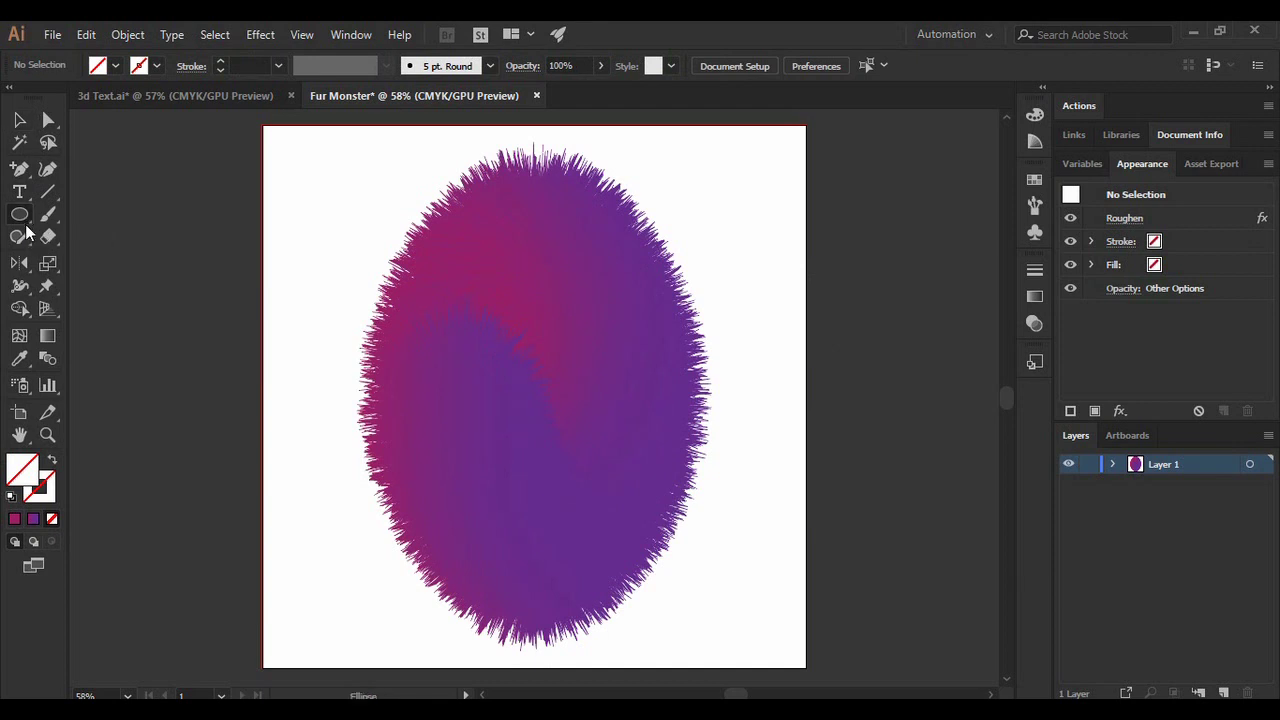
pyautogui.click(15, 519)
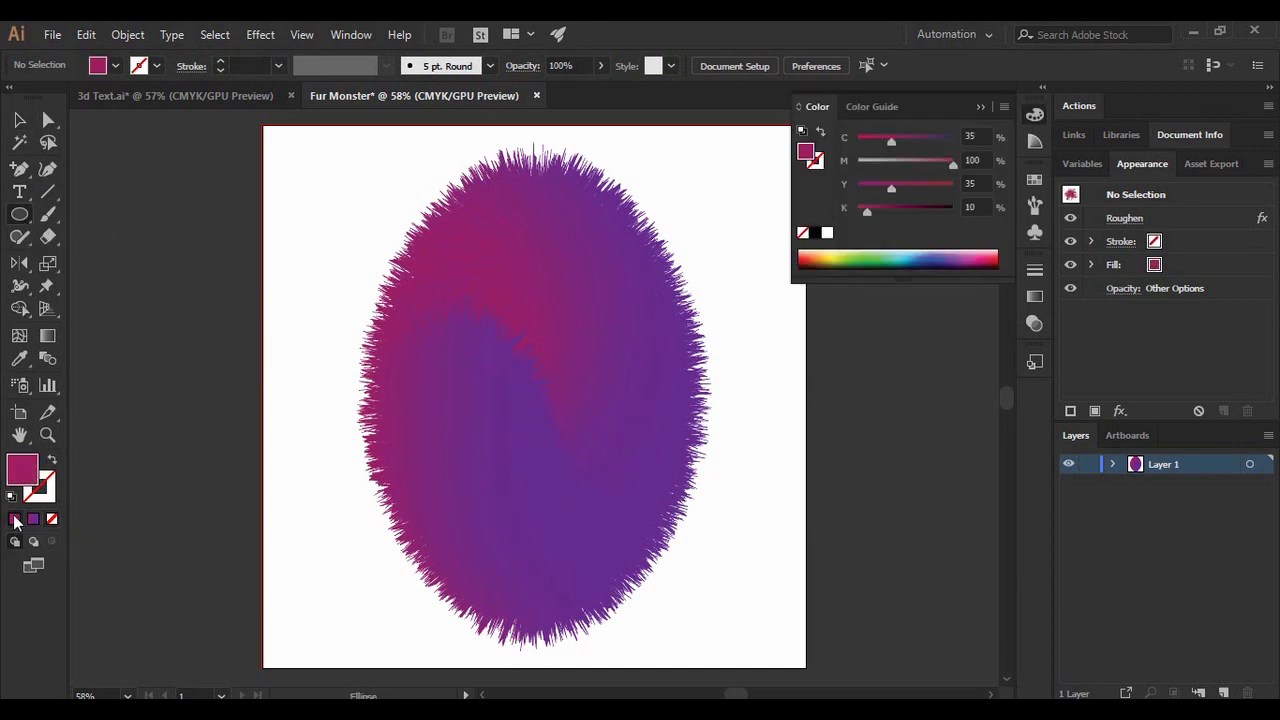
pyautogui.click(827, 233)
pyautogui.click(980, 106)
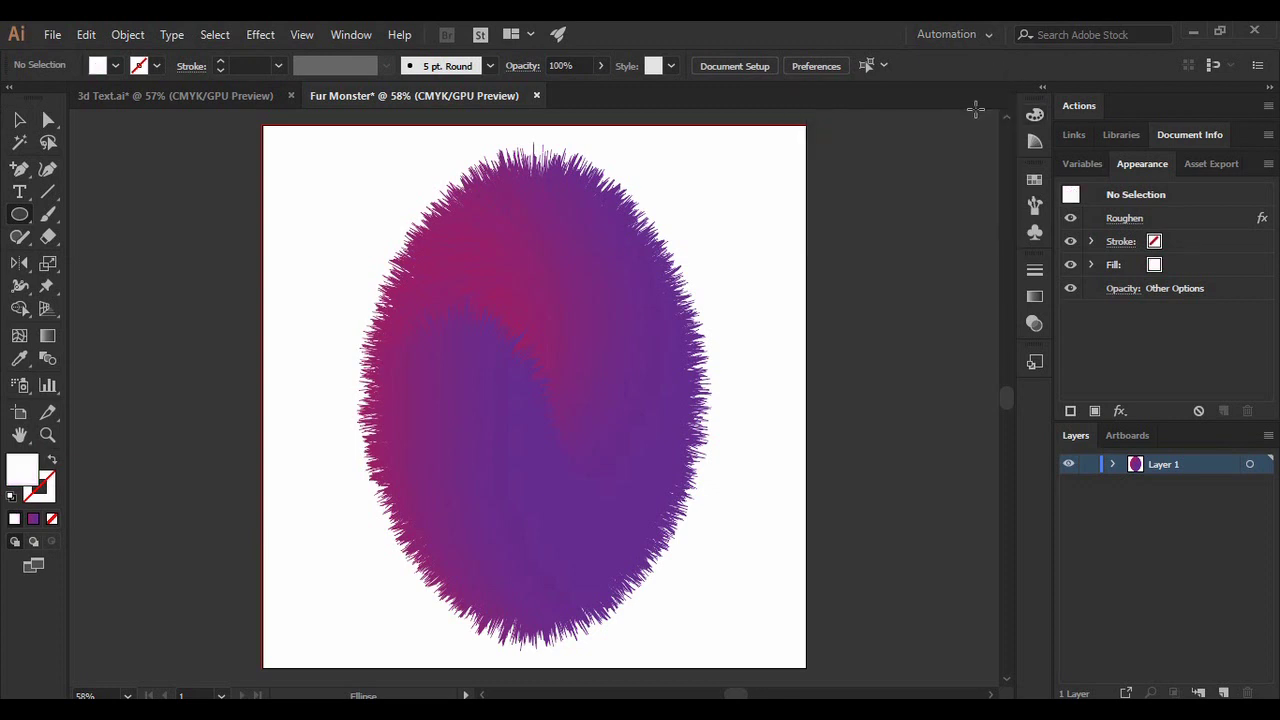
pyautogui.moveTo(477, 298); pyautogui.dragTo(518, 372)
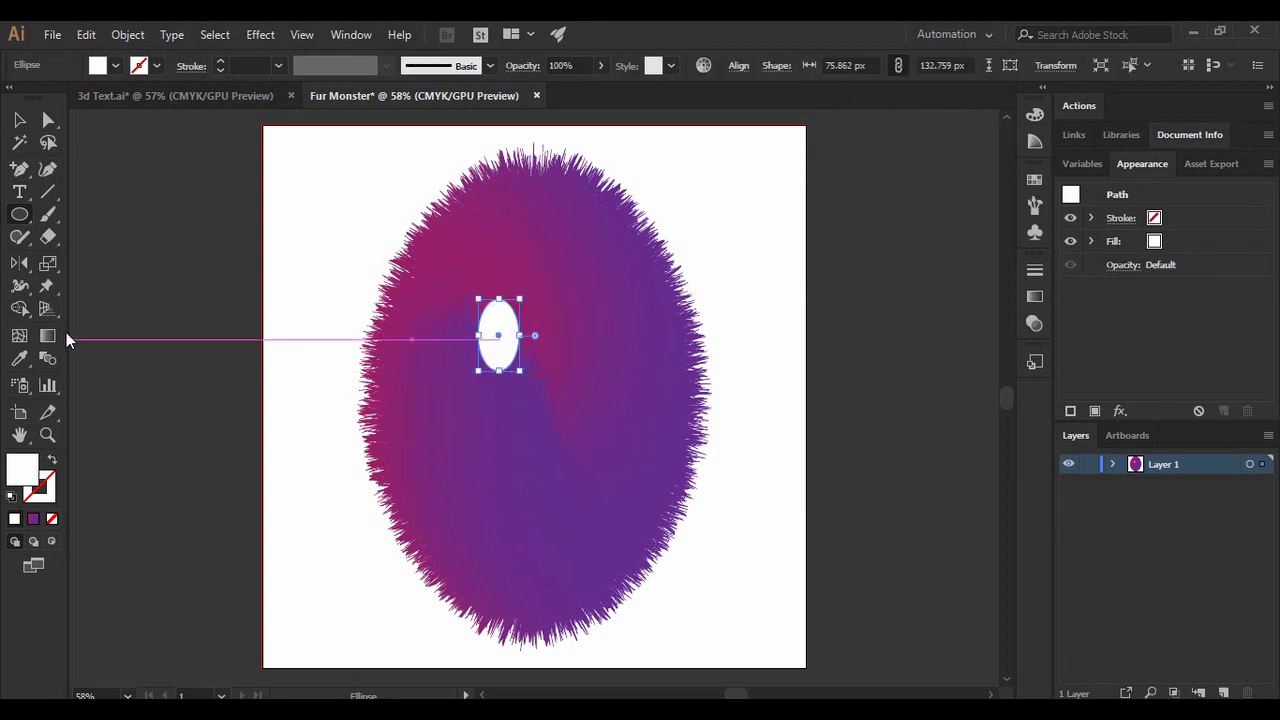
pyautogui.press('v')
pyautogui.hotkey('ctrl', 'shift', 'a')
# - Draw a black ellipse about 36 by 66 px in the lower part of the white eye as a pupil
pyautogui.press('F6')
pyautogui.click(814, 233)
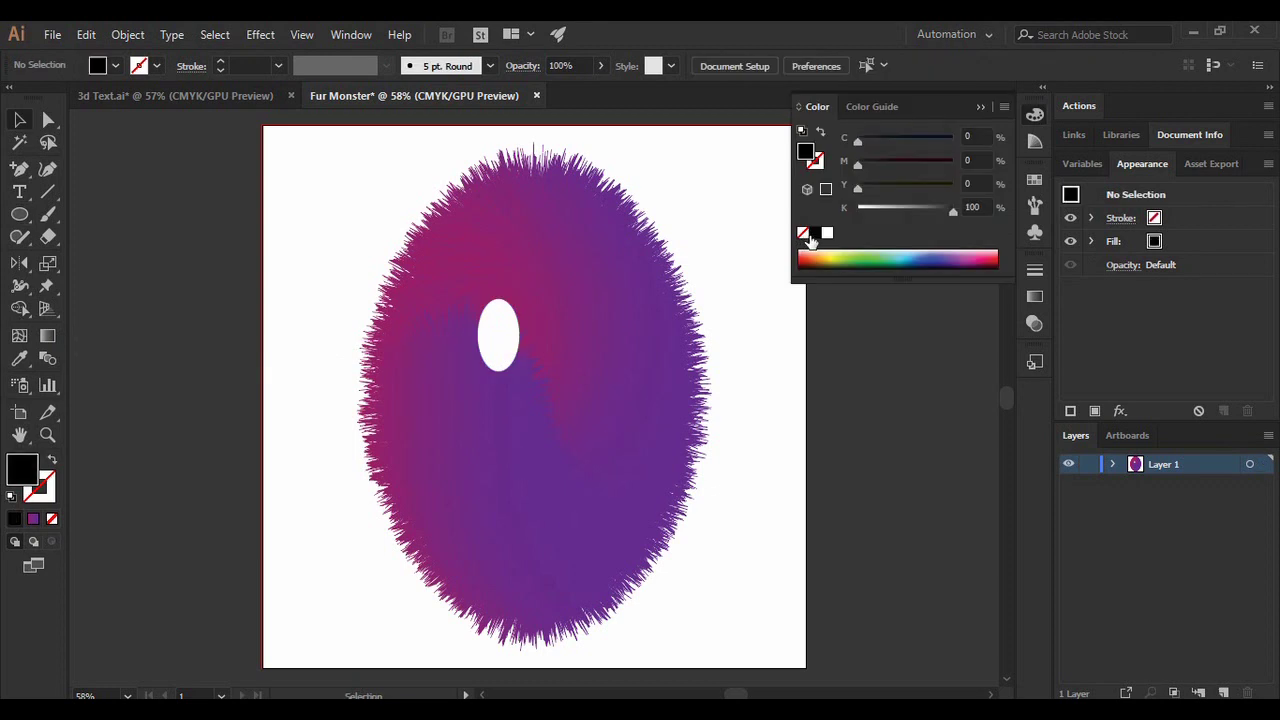
pyautogui.click(20, 236)
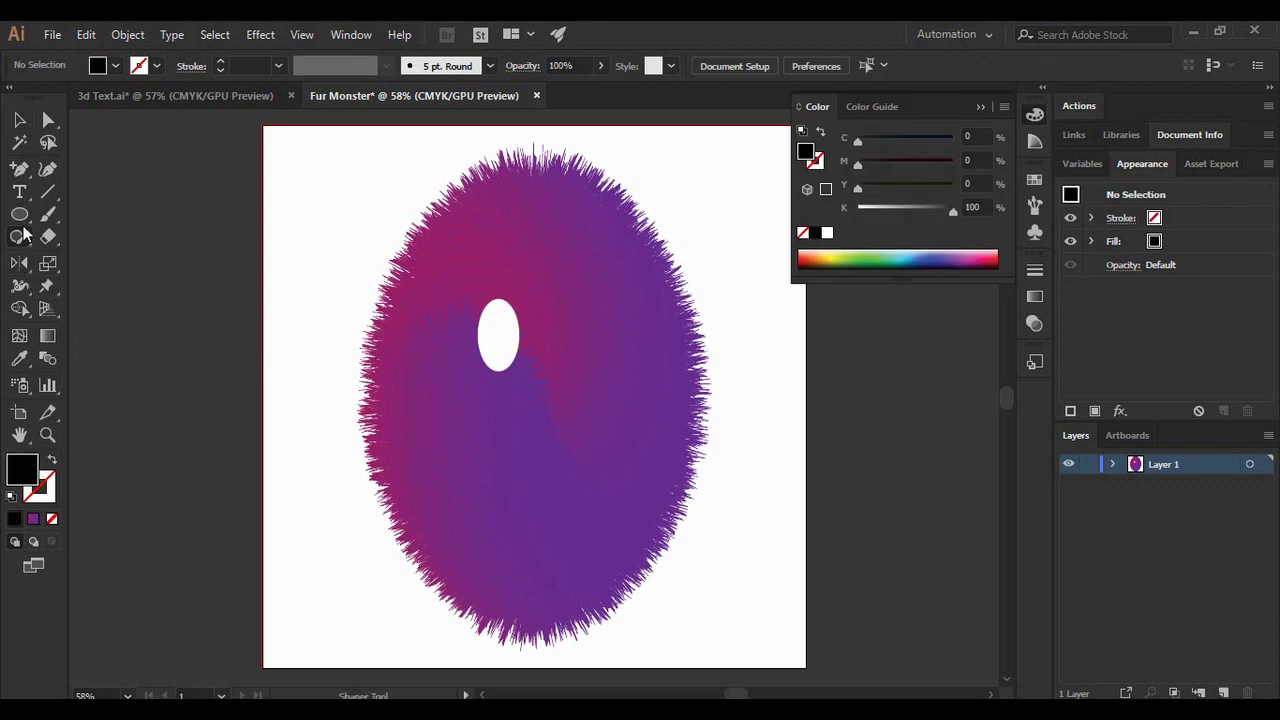
pyautogui.click(19, 214)
pyautogui.moveTo(492, 335); pyautogui.dragTo(512, 373)
pyautogui.click(20, 121)
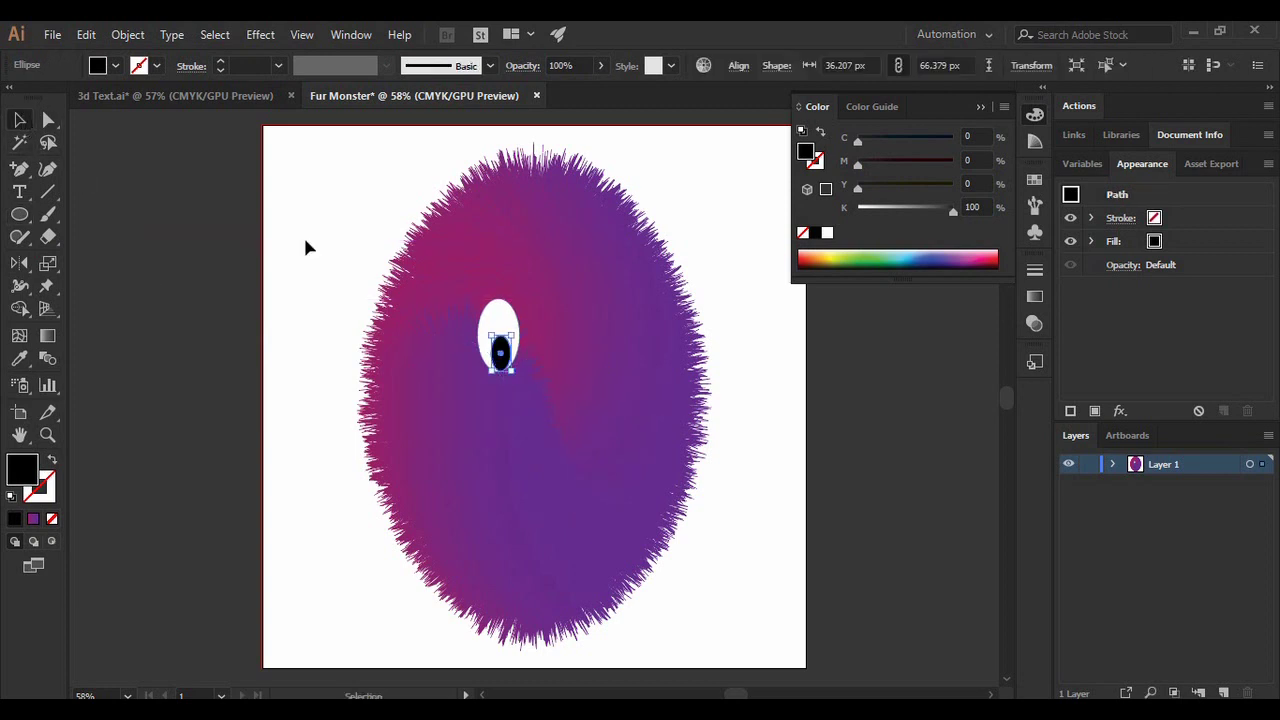
pyautogui.click(298, 224)
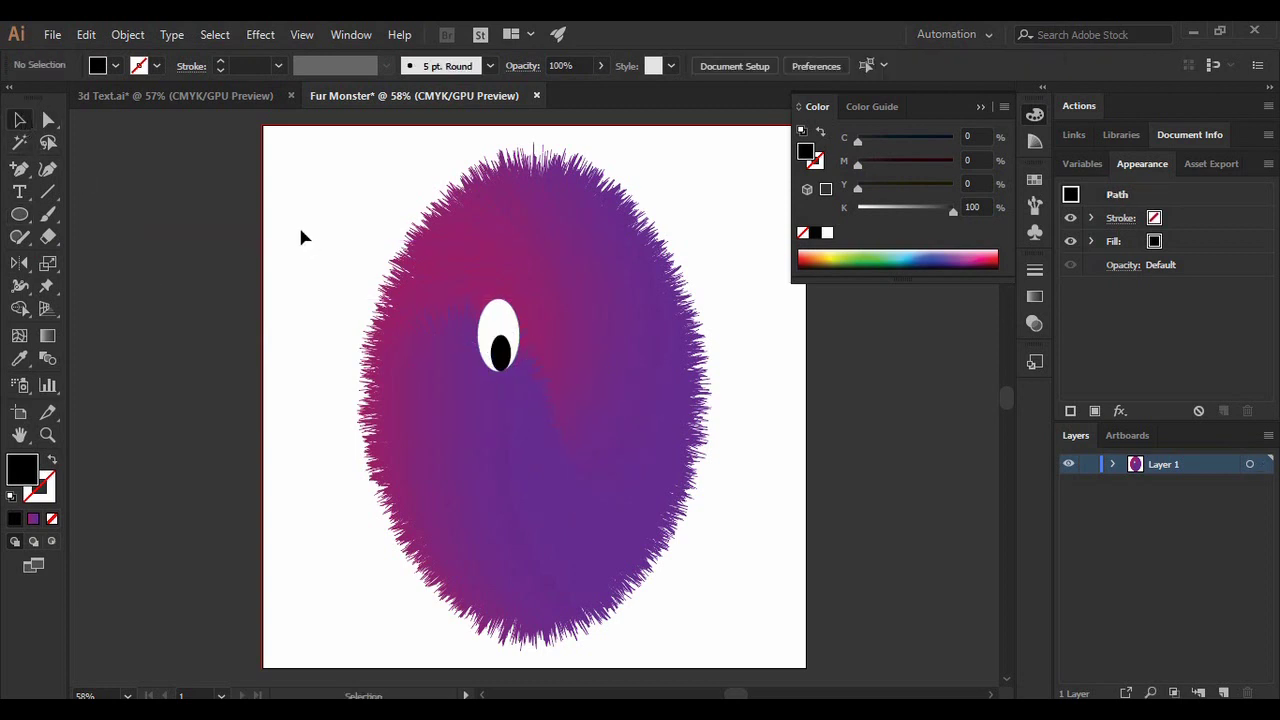
# - Group the black pupil with the white ellipse of the eye
pyautogui.click(500, 362)
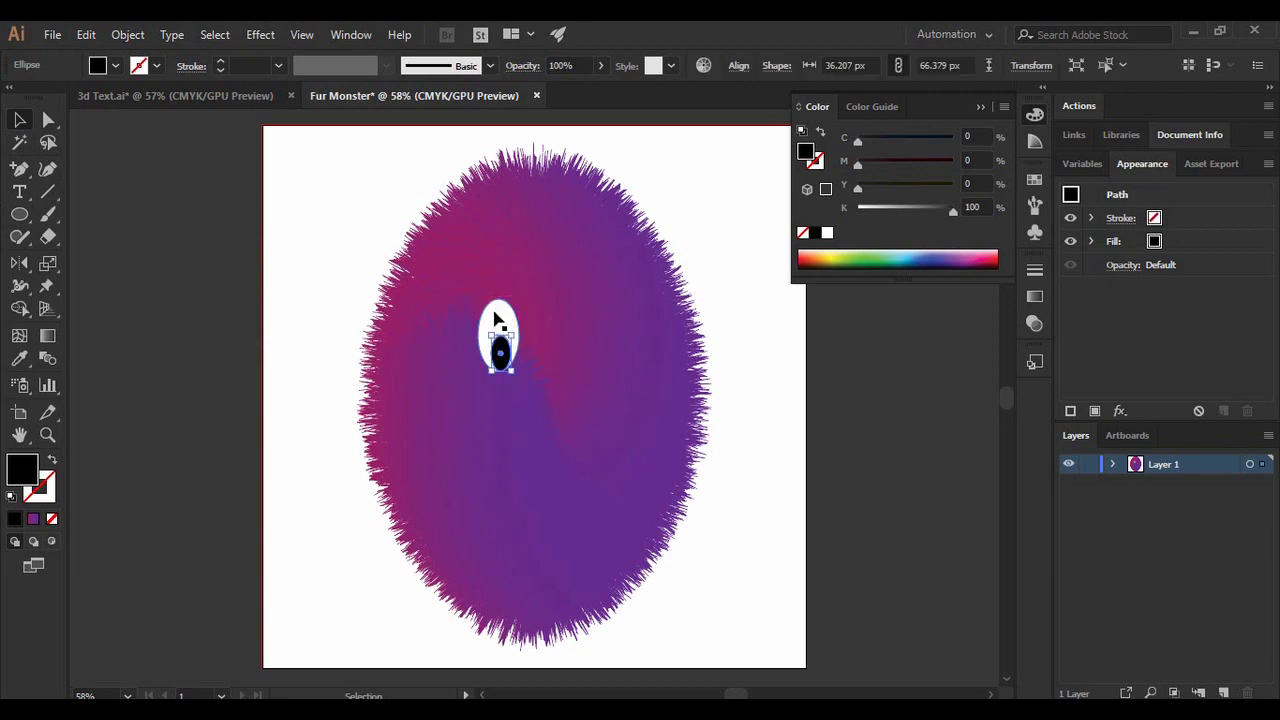
pyautogui.keyDown('shift'); pyautogui.click(496, 320); pyautogui.keyUp('shift')
pyautogui.press('a')
pyautogui.hotkey('ctrl', 'g')
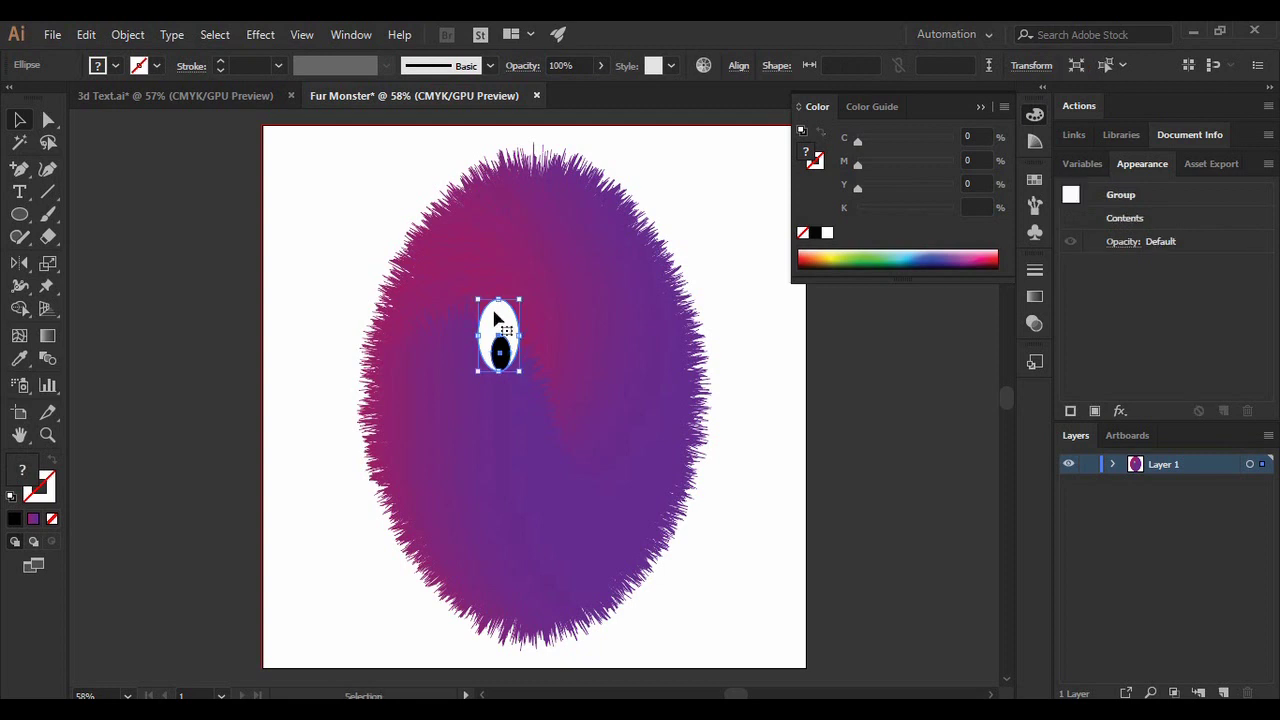
pyautogui.click(714, 289)
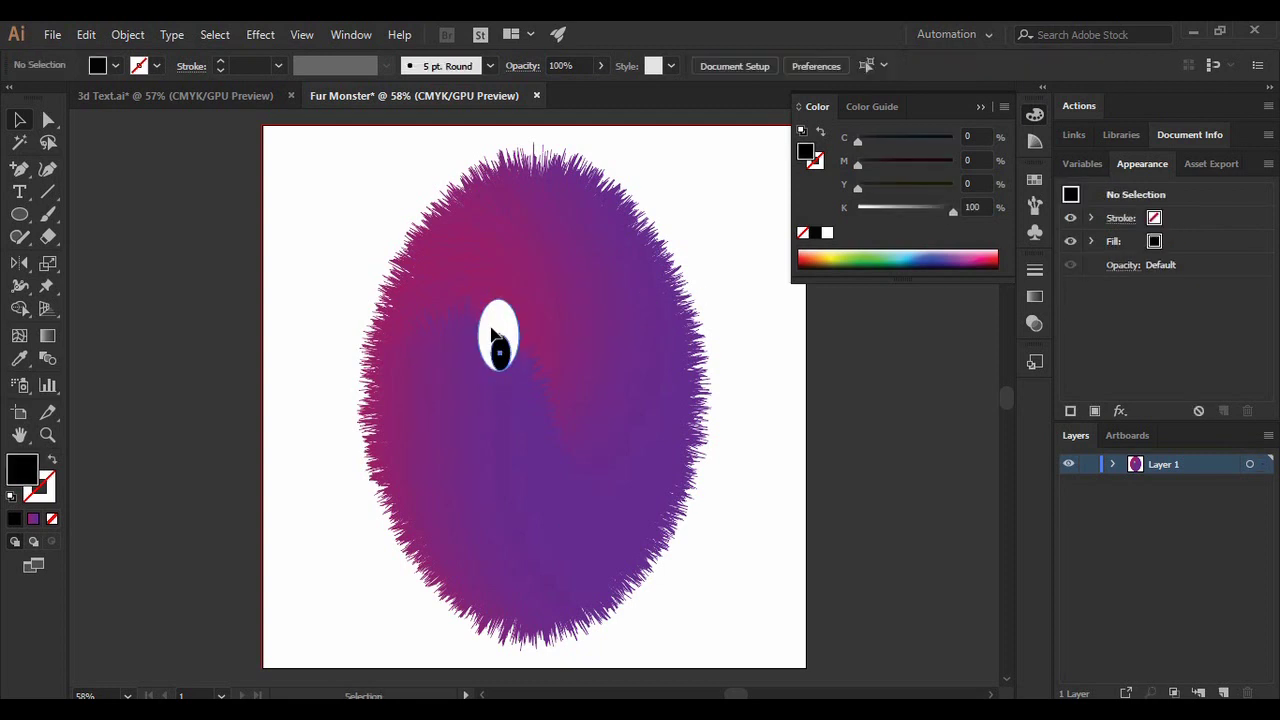
# - Duplicate the eye group and place the copy level with the original, on its right side
pyautogui.click(491, 335)
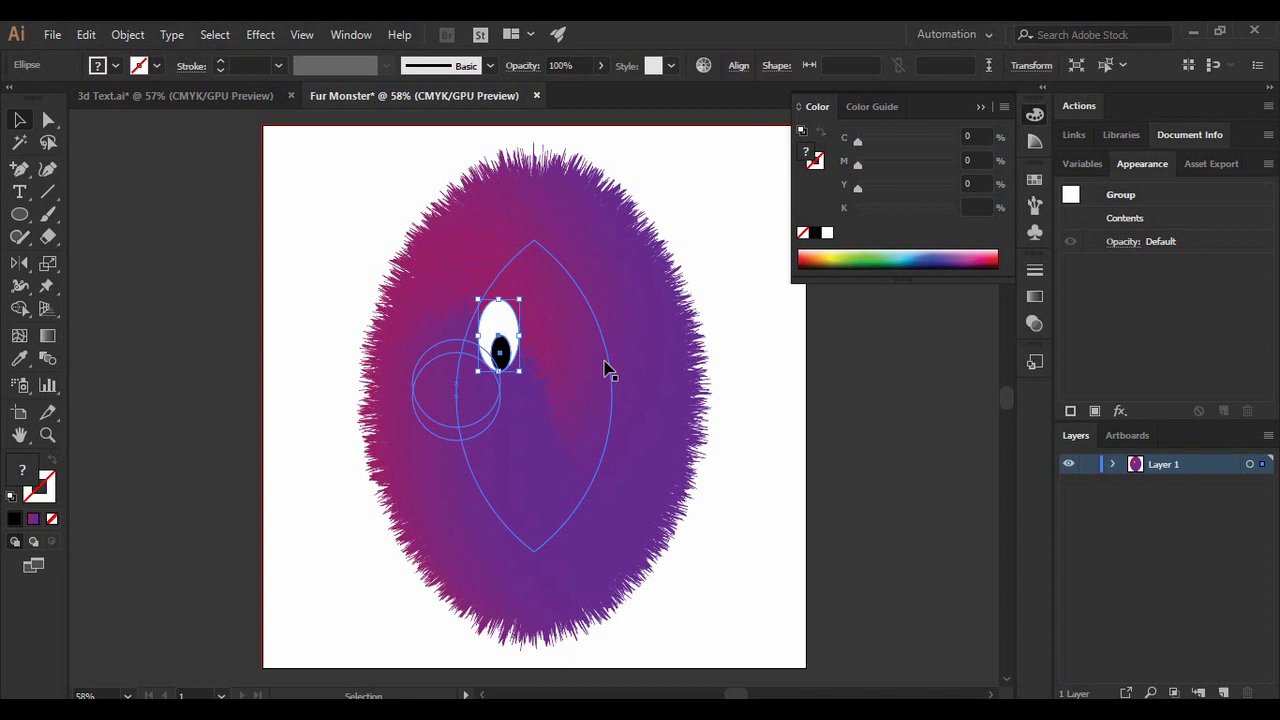
pyautogui.hotkey('ctrl', 'shift', 'a')
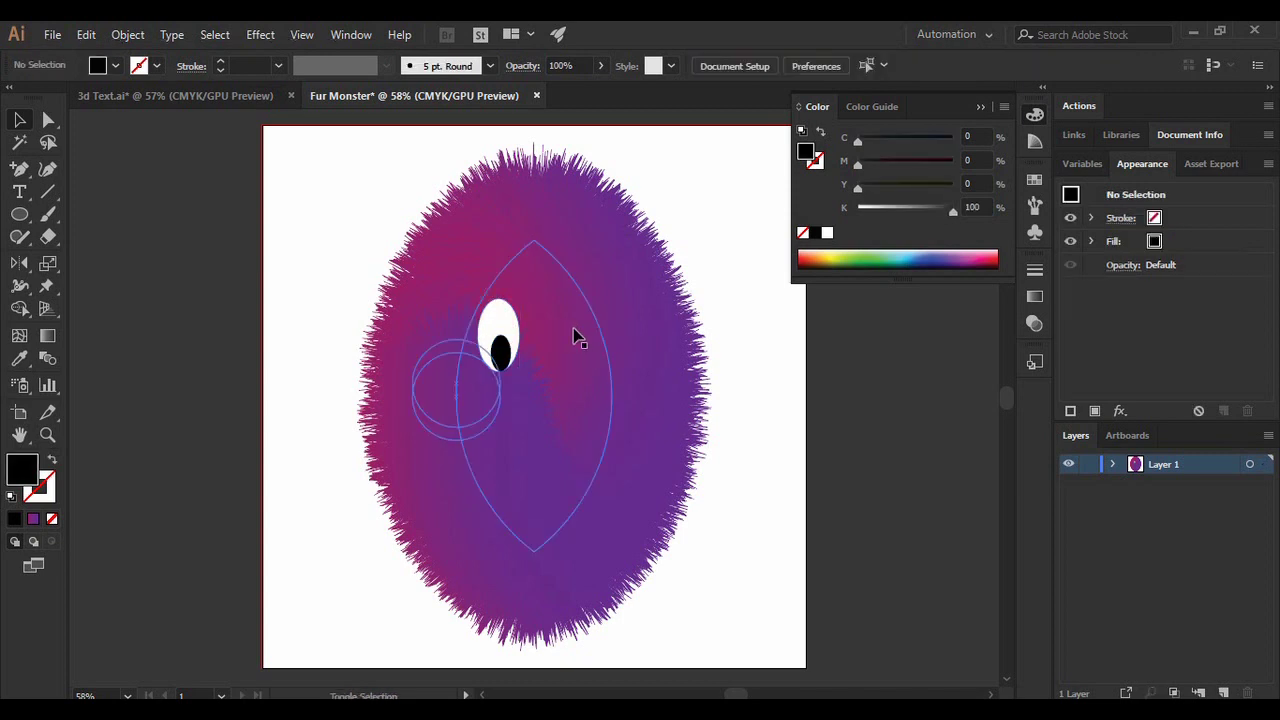
pyautogui.click(505, 335)
pyautogui.moveTo(505, 335); pyautogui.dragTo(583, 346)
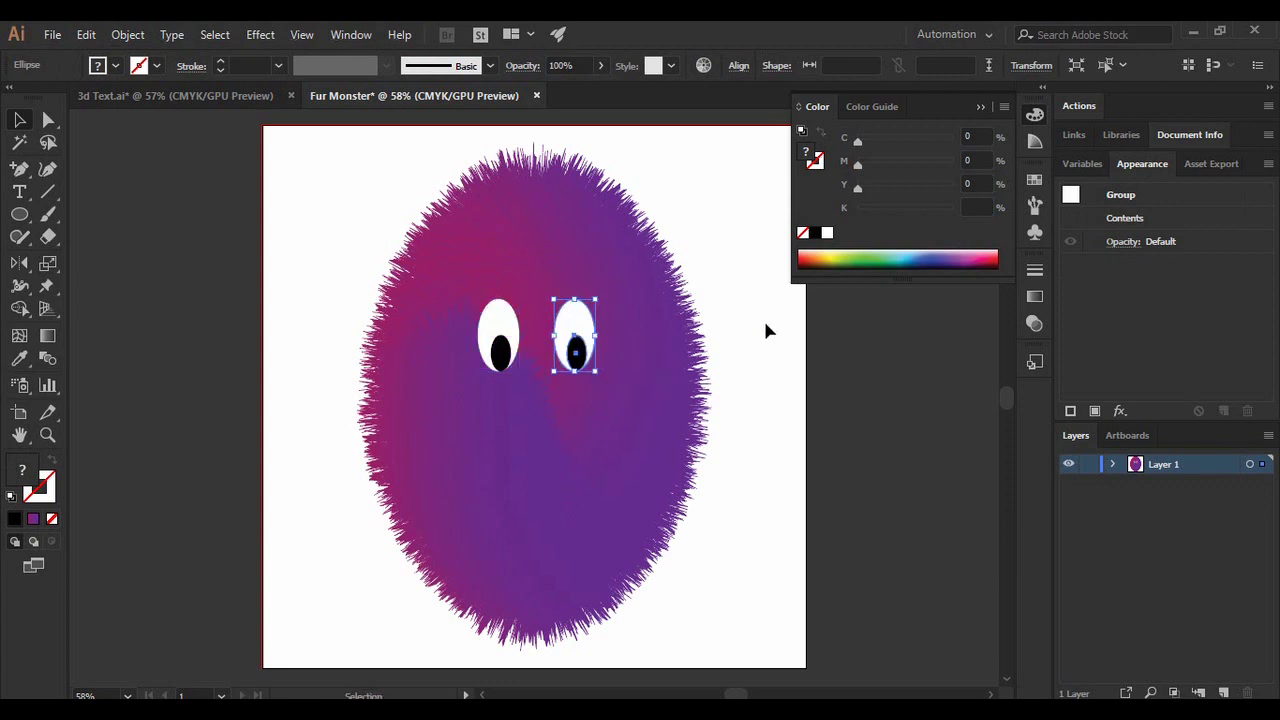
pyautogui.click(764, 330)
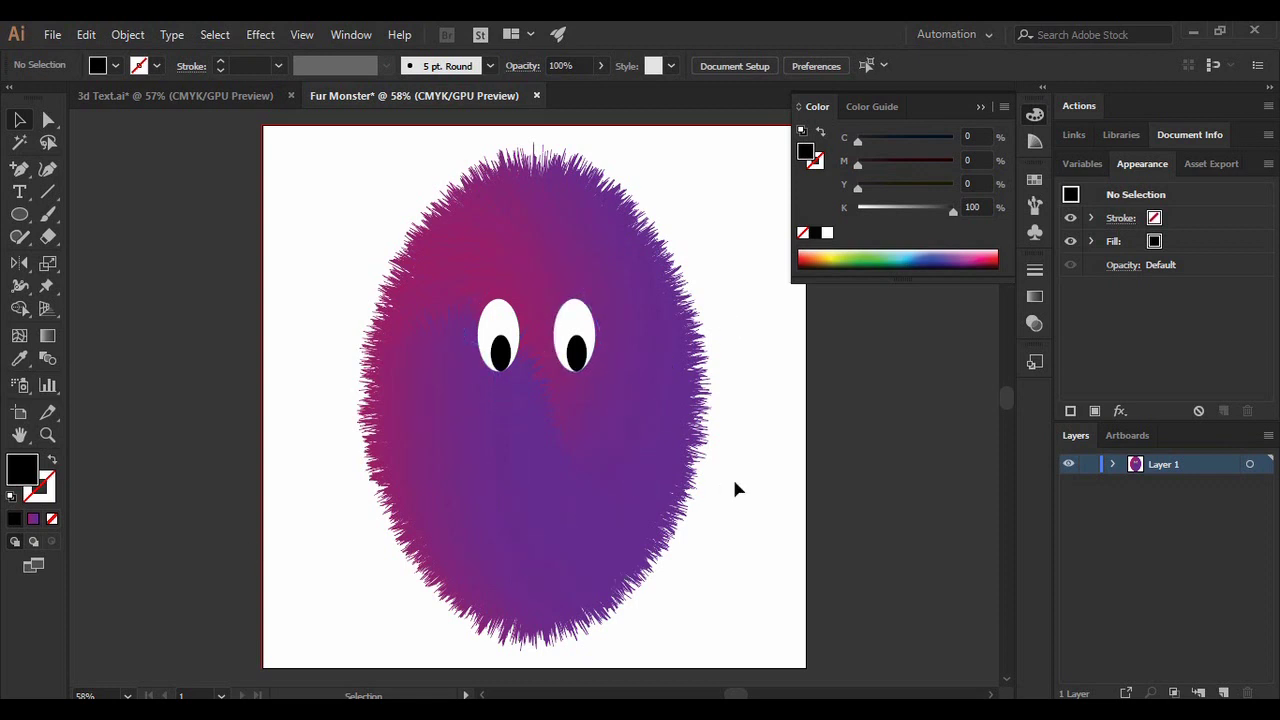
# - Draw a black half-round smiling mouth centred below the eyes with the Curvature tool, curving its straight segment downward
pyautogui.click(55, 168)
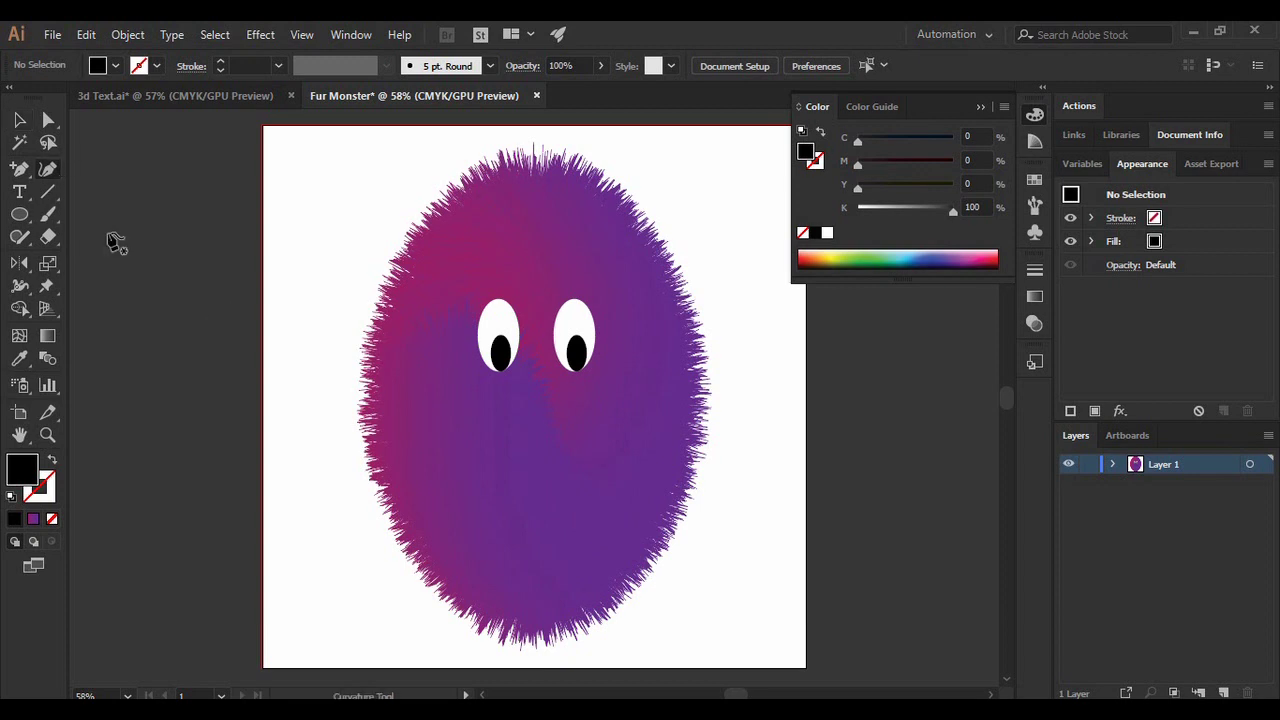
pyautogui.click(497, 480)
pyautogui.click(575, 480)
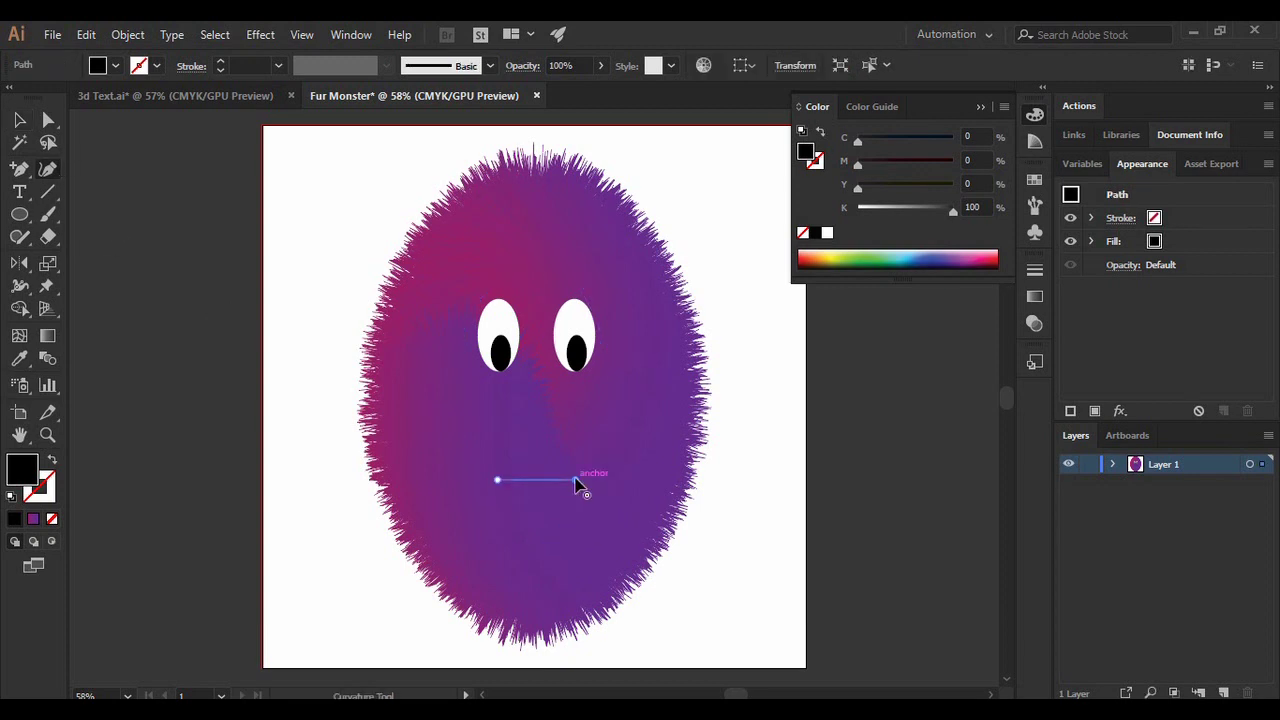
pyautogui.moveTo(538, 483); pyautogui.dragTo(537, 519)
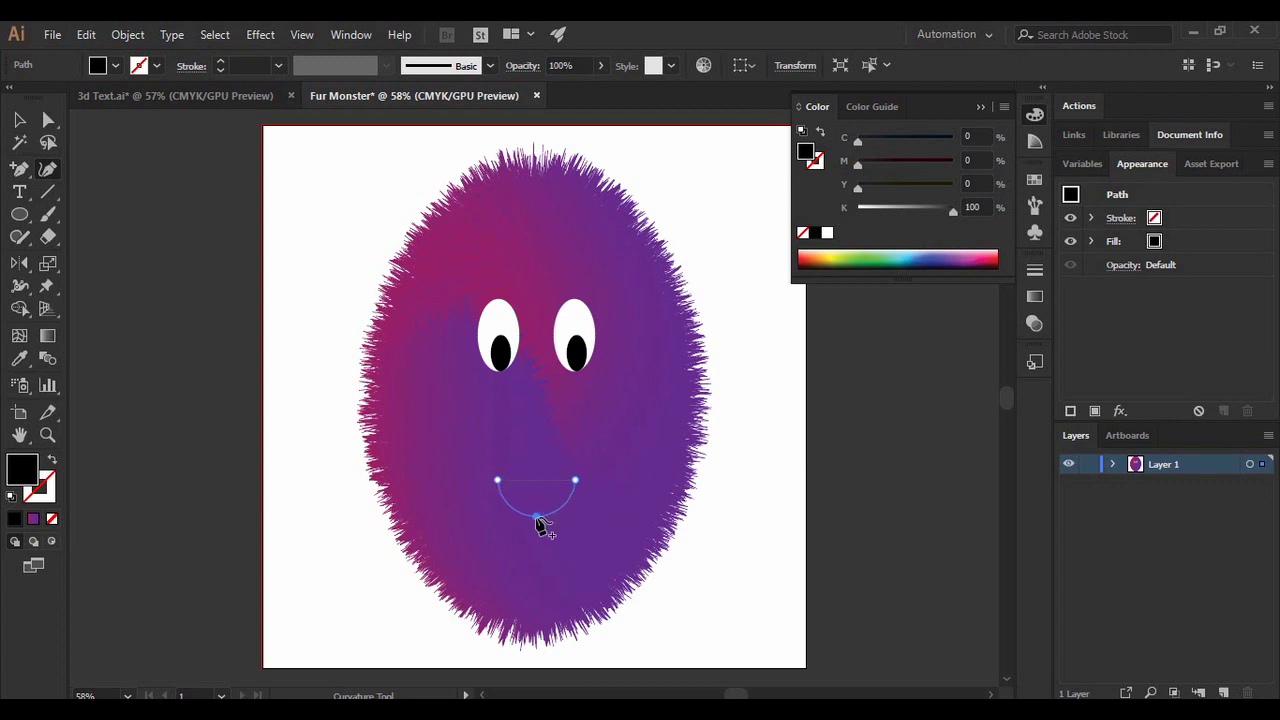
pyautogui.moveTo(540, 526); pyautogui.dragTo(540, 526)
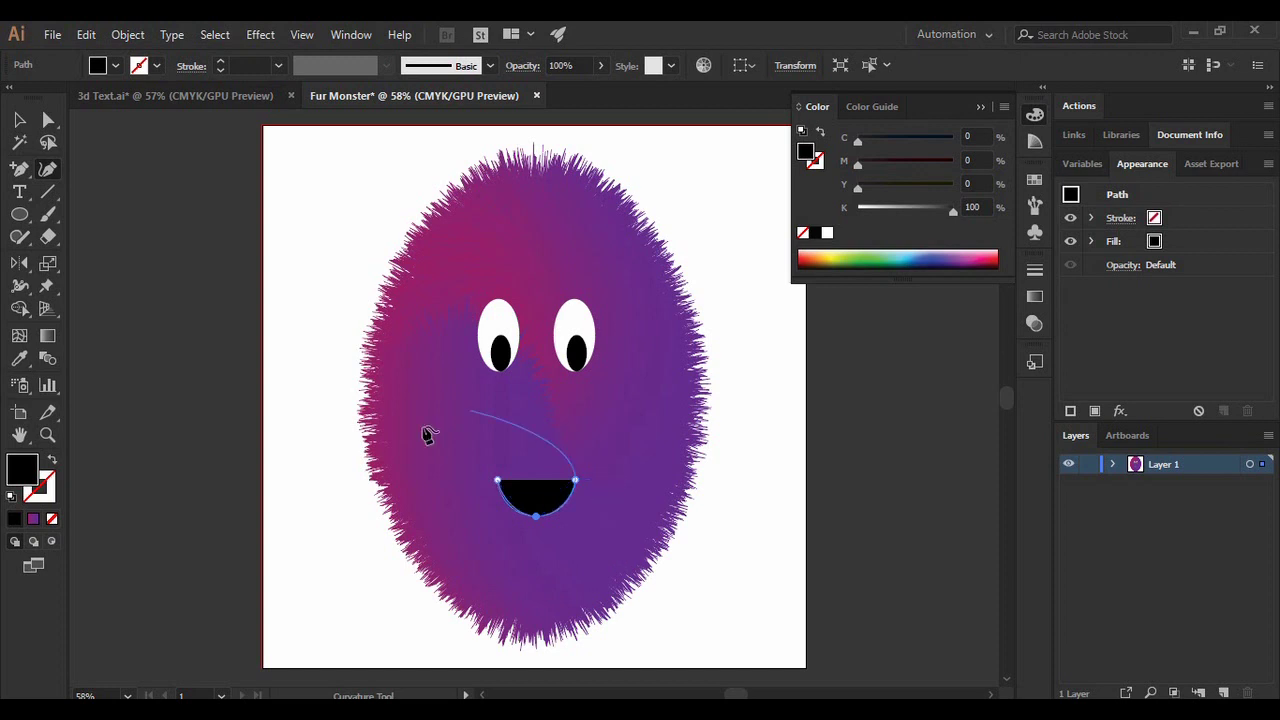
pyautogui.click(21, 119)
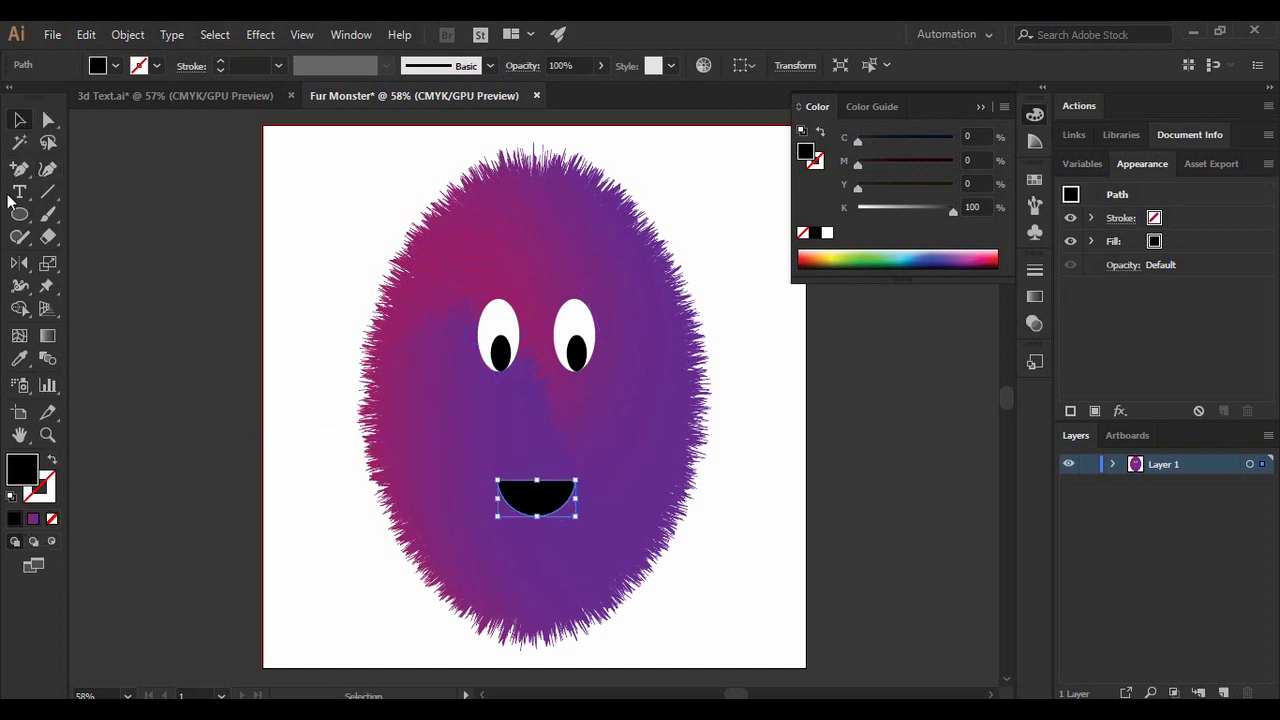
pyautogui.click(330, 182)
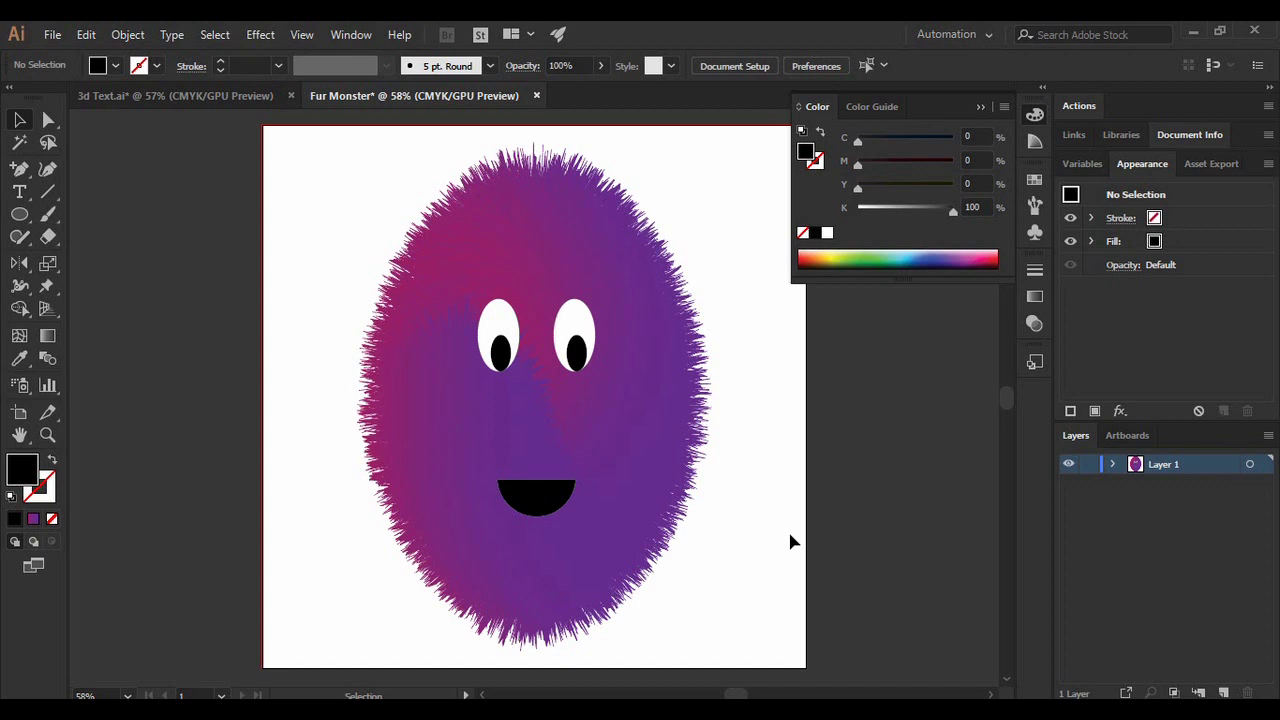
pyautogui.click(980, 107)
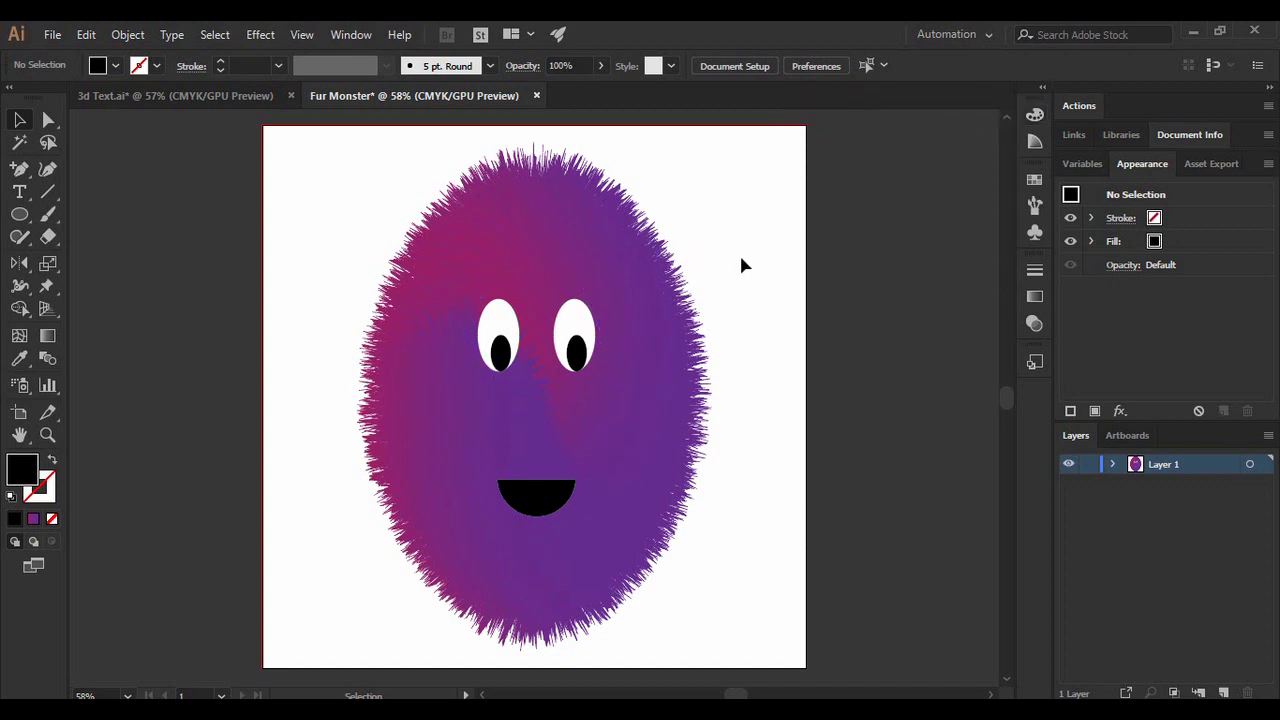
# - Expand the appearance of the roughened fur blend into a group of editable shapes
pyautogui.click(560, 251)
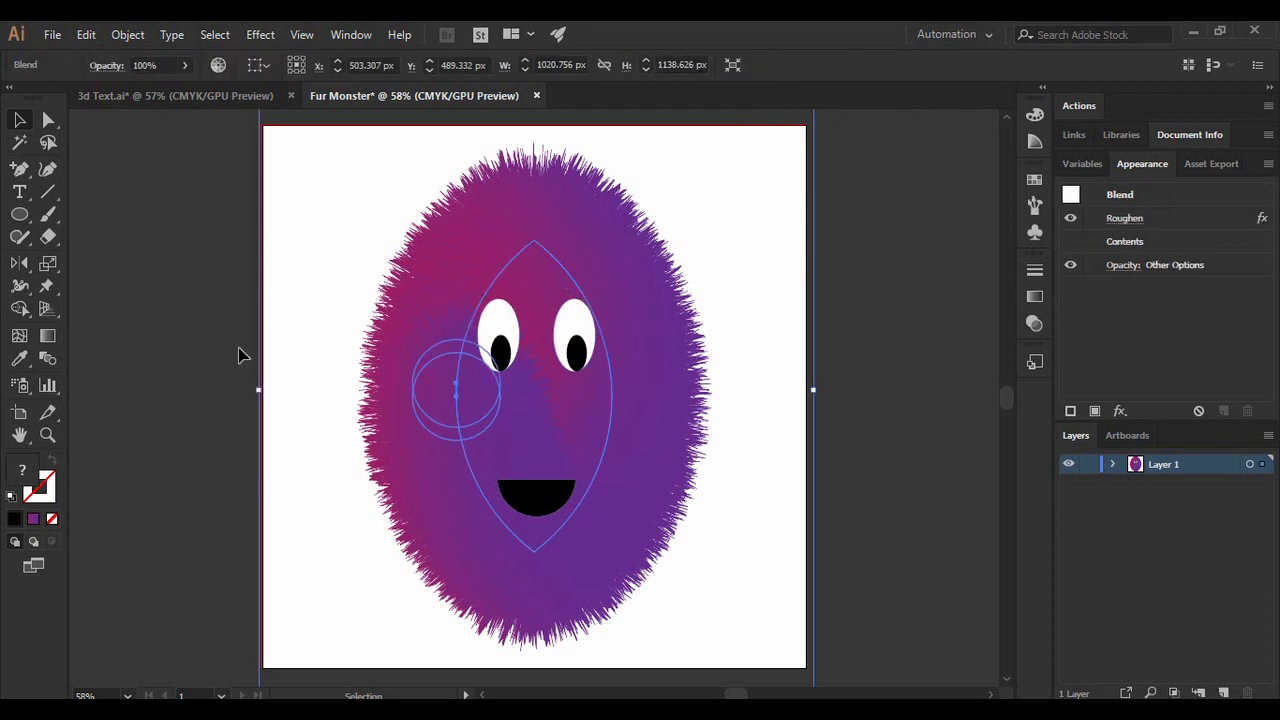
pyautogui.click(128, 35)
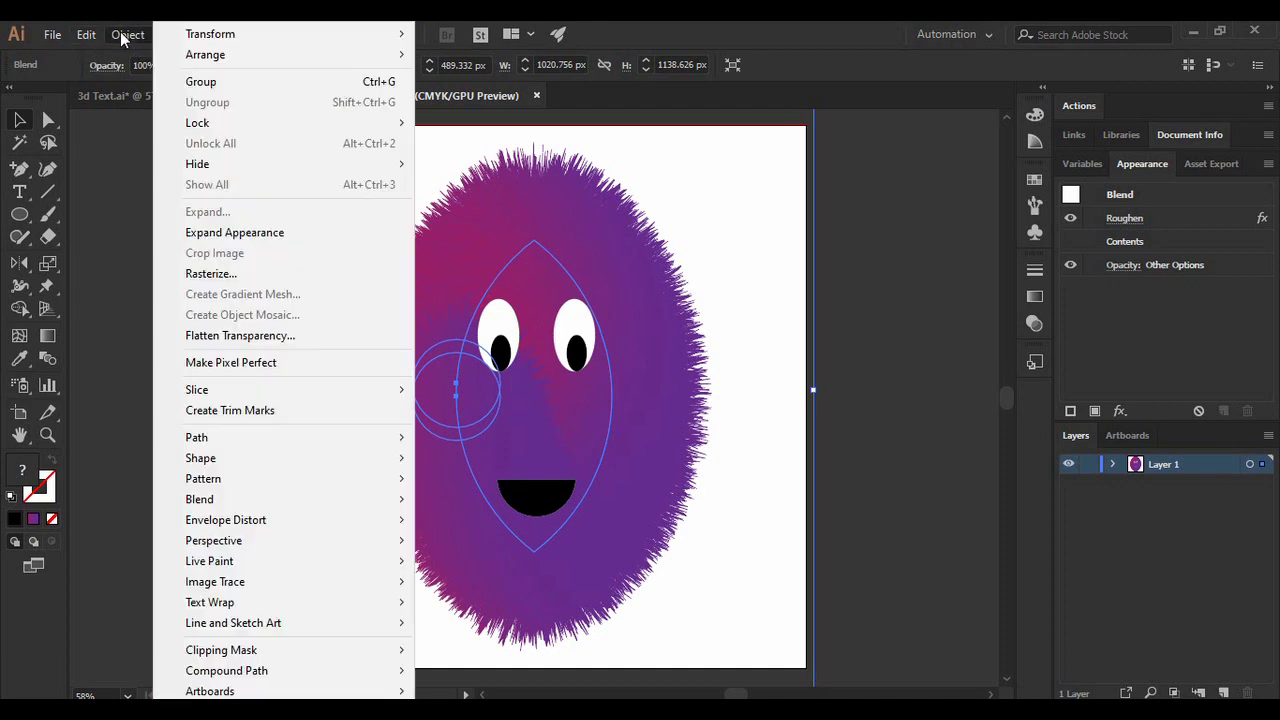
pyautogui.click(250, 236)
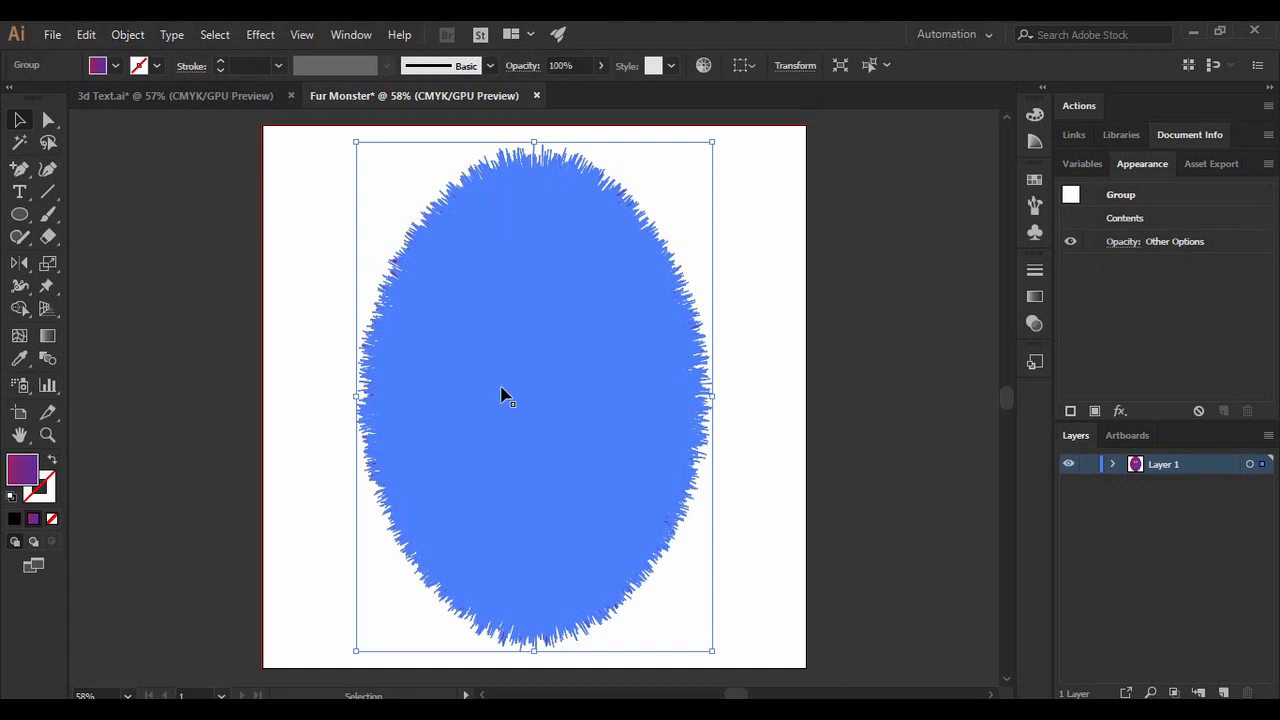
pyautogui.click(745, 258)
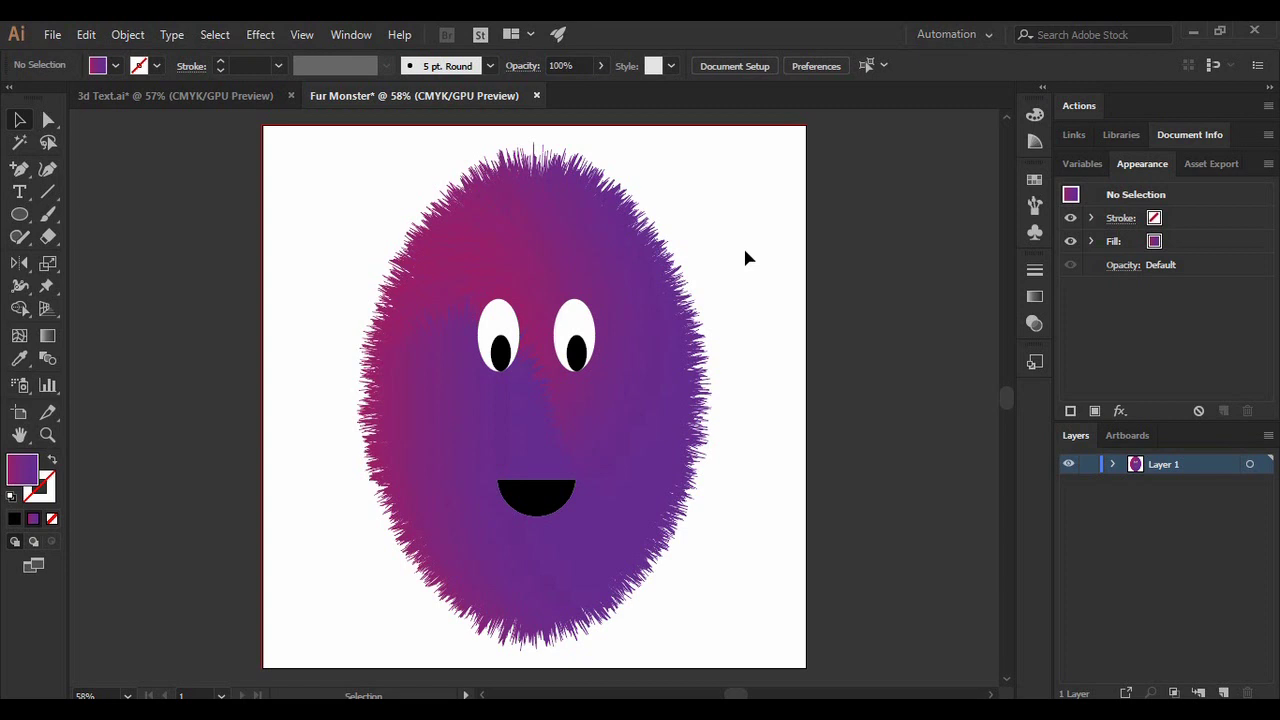
# - Recolour the expanded fur group's linear gradient, with a yellow start stop and a light green end stop
pyautogui.click(602, 218)
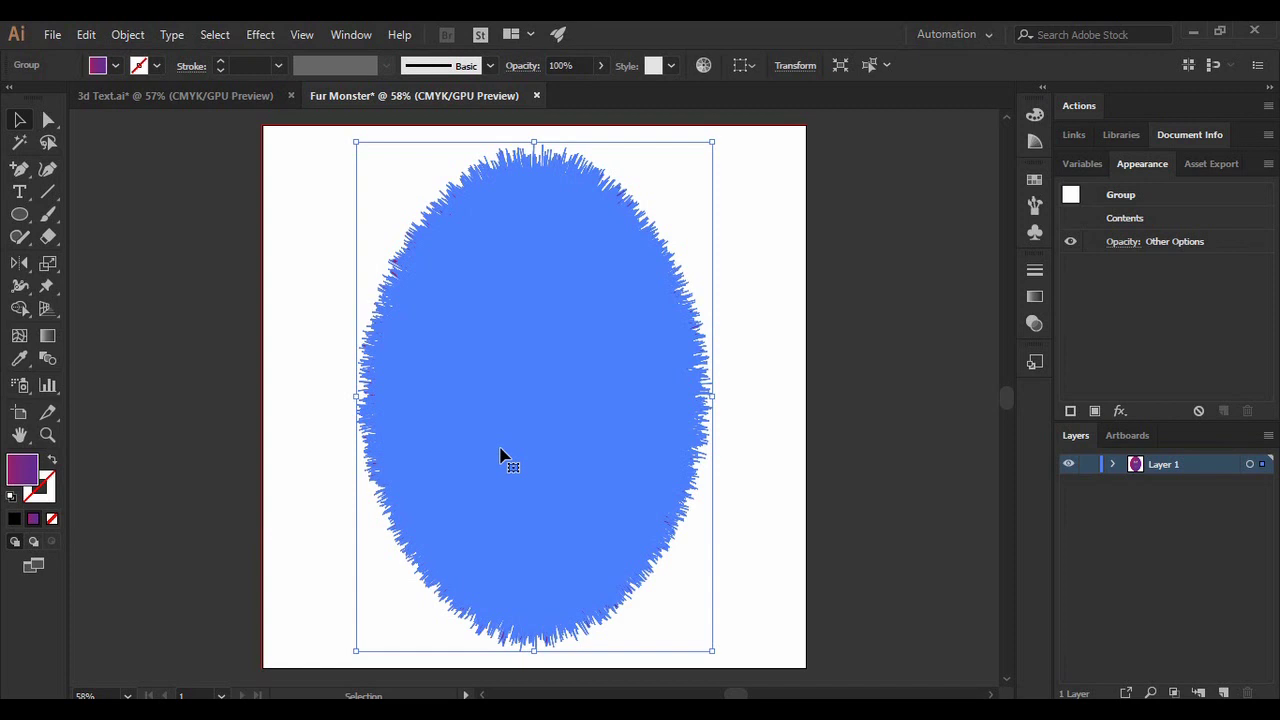
pyautogui.hotkey('ctrl', 'F9')
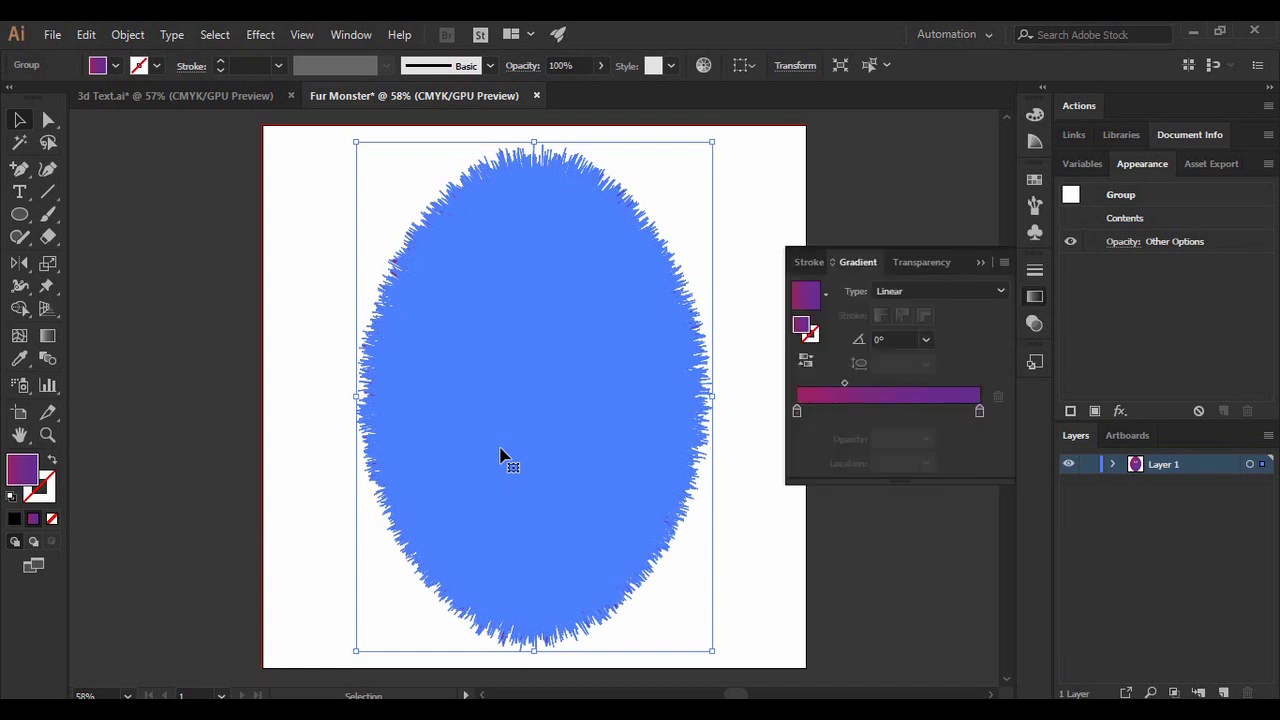
pyautogui.doubleClick(979, 412)
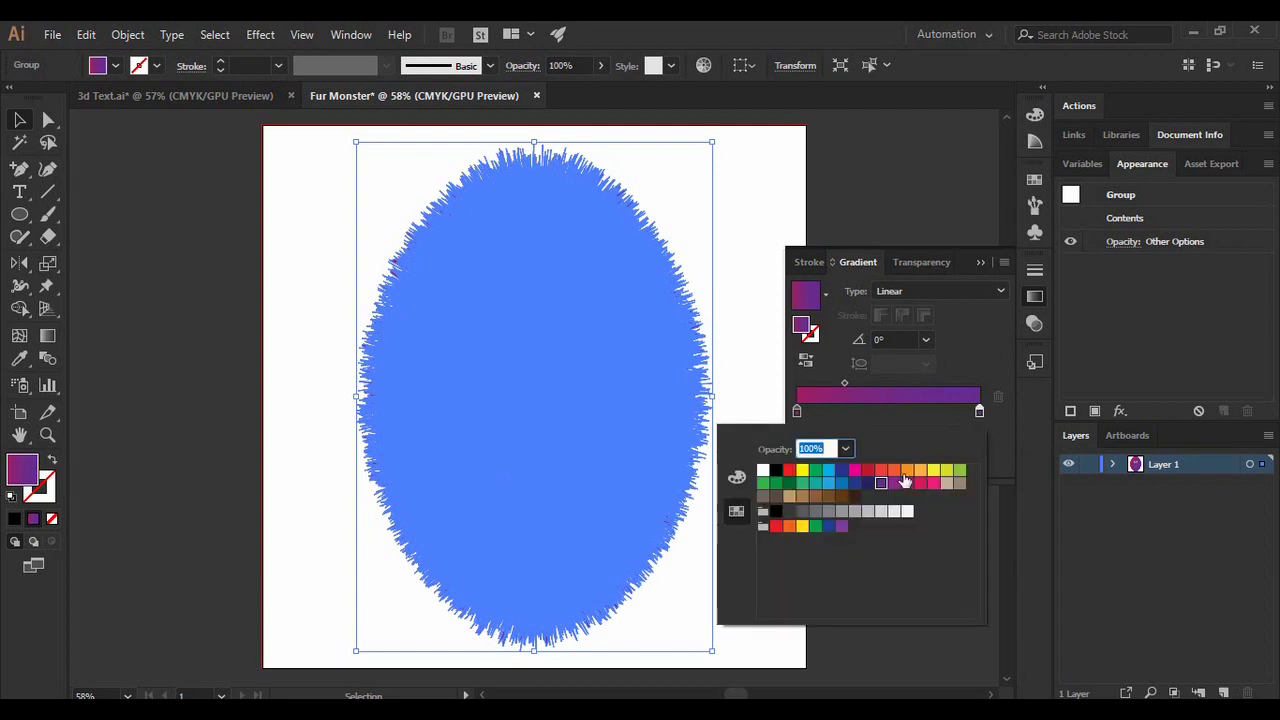
pyautogui.click(957, 472)
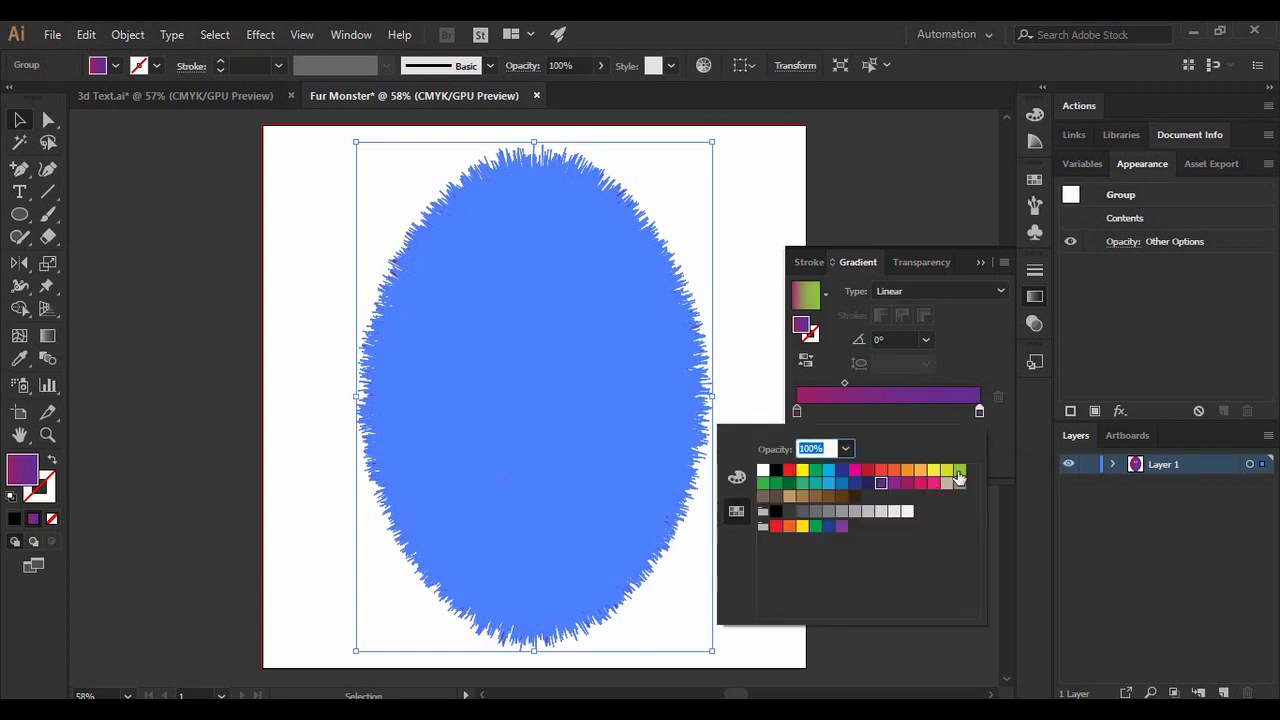
pyautogui.click(796, 412)
pyautogui.doubleClick(796, 412)
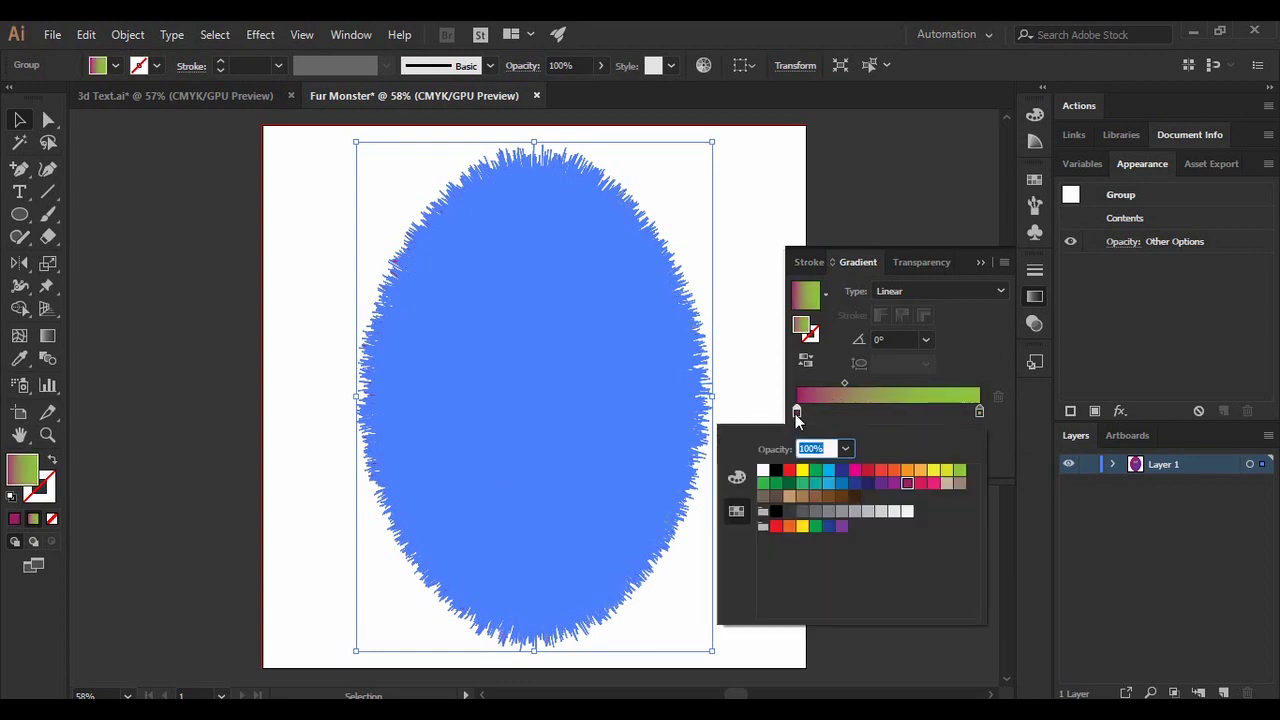
pyautogui.click(945, 471)
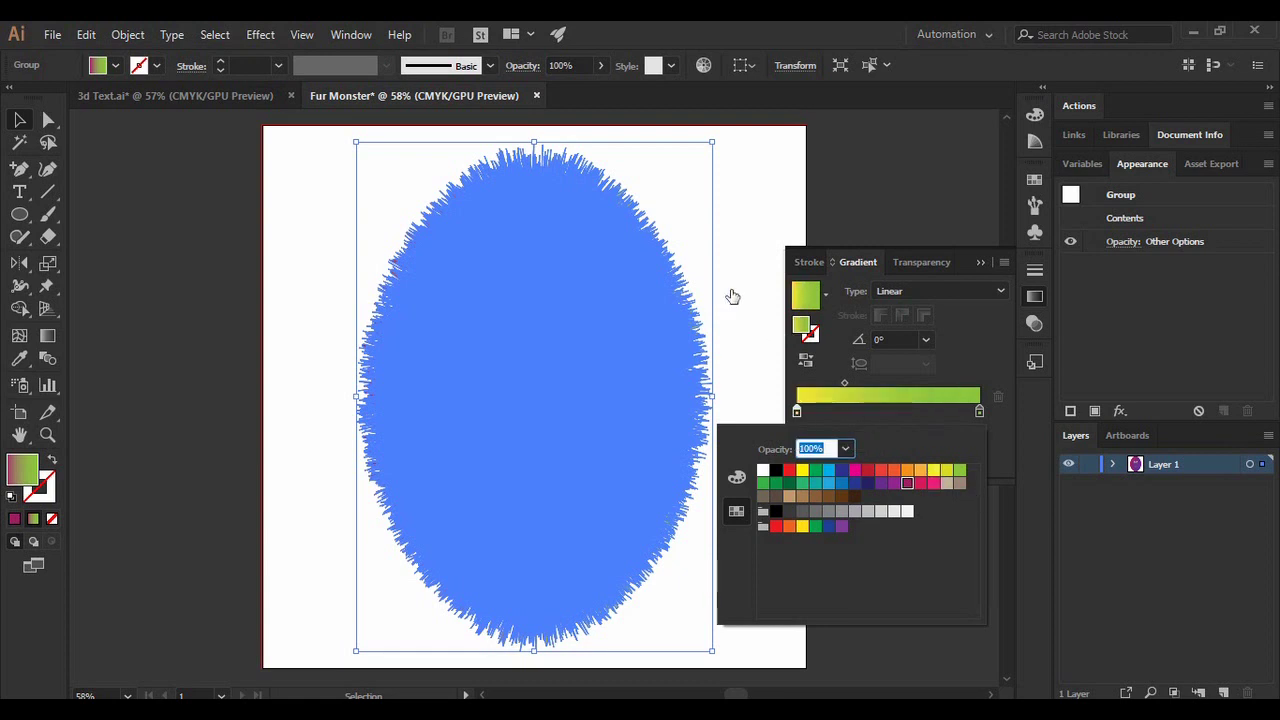
pyautogui.click(14, 122)
pyautogui.click(291, 172)
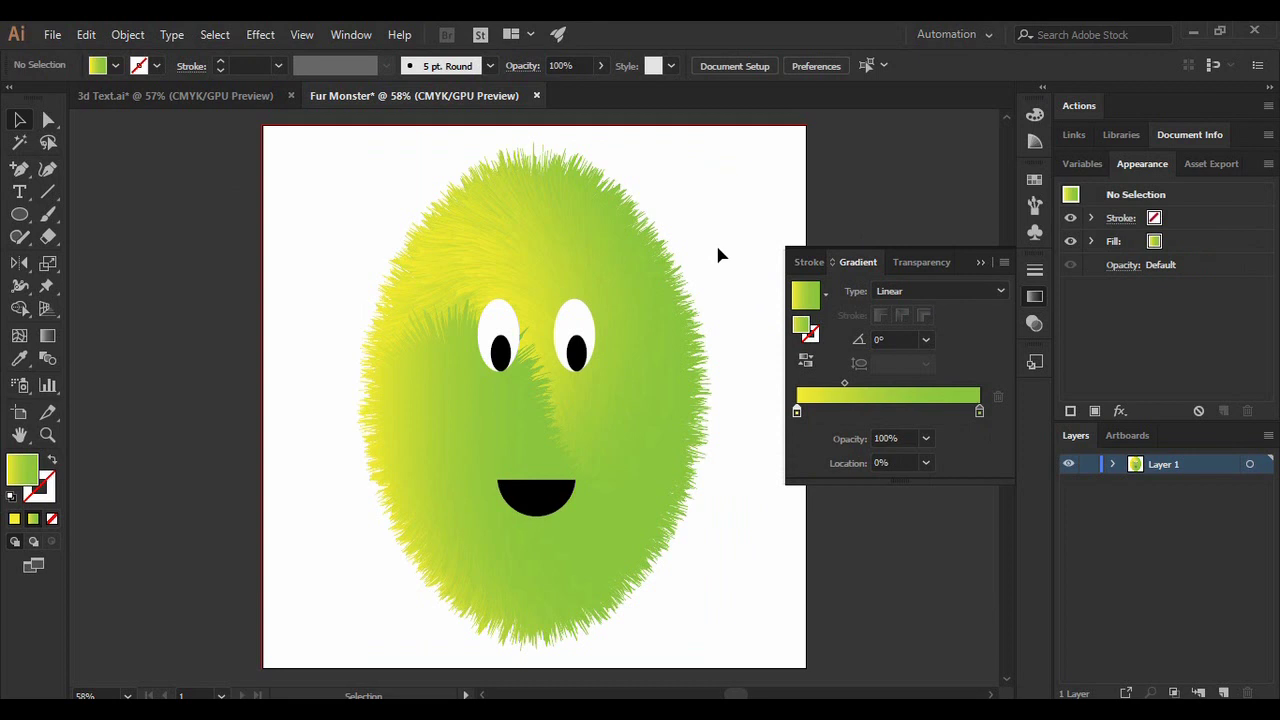
pyautogui.click(981, 262)
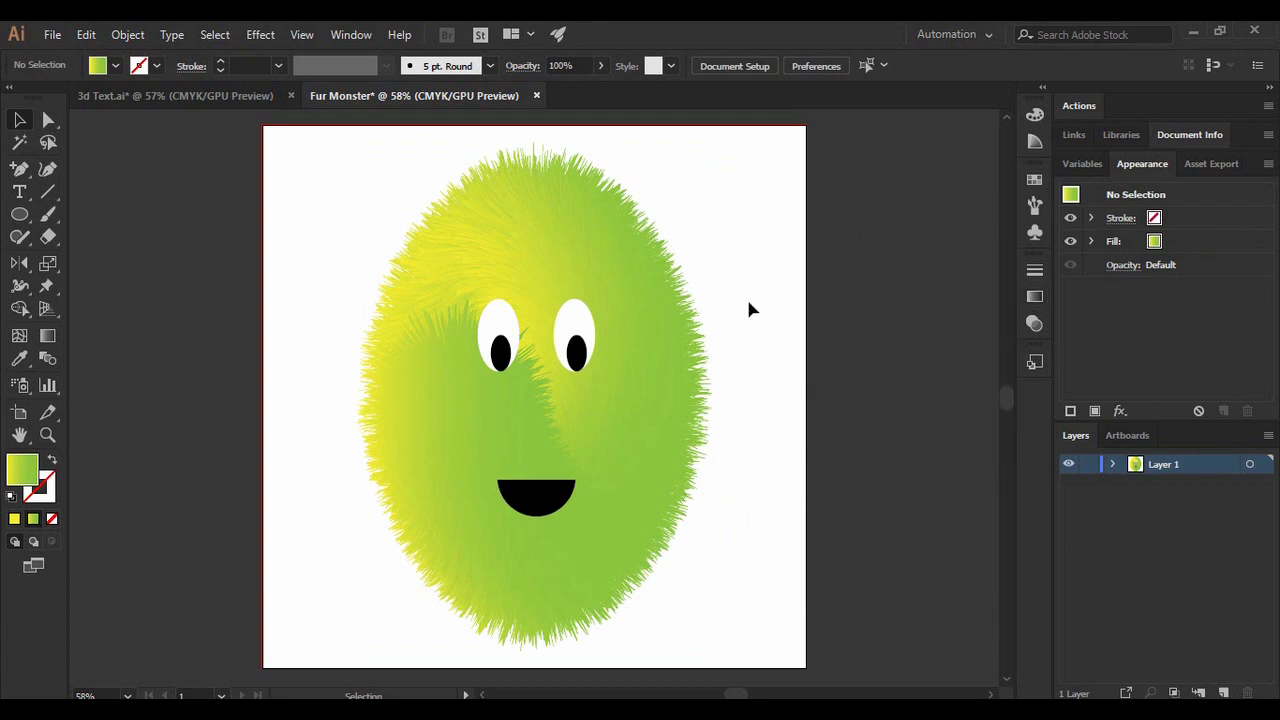